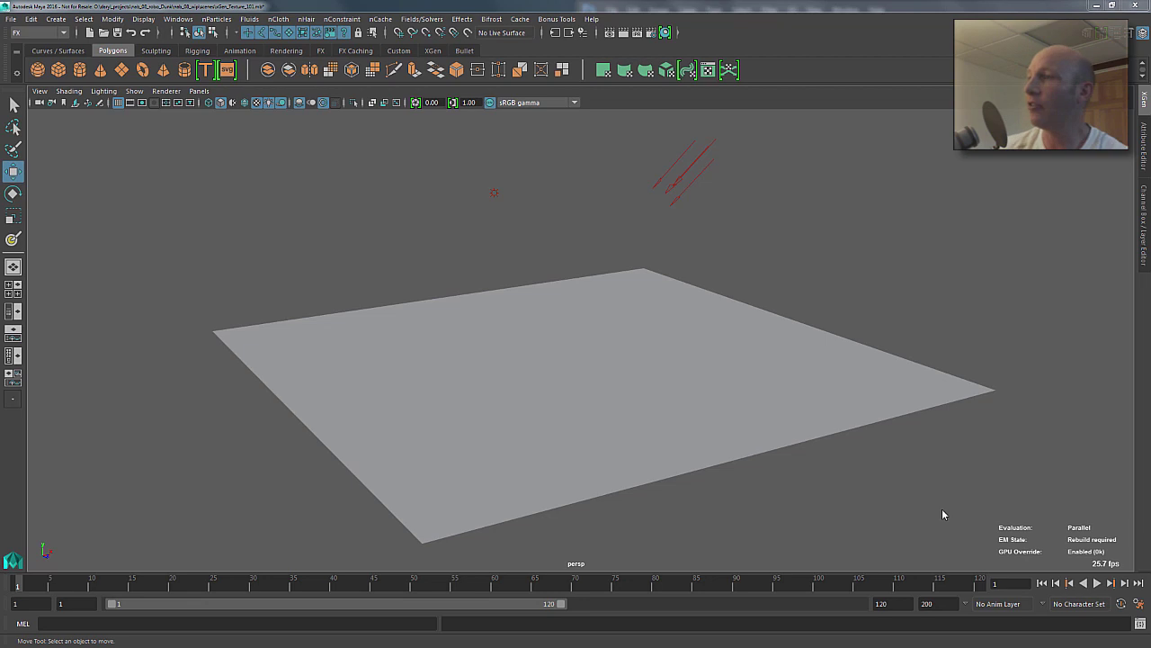
# - Select the plane and create a new XGen spline description with default settings
pyautogui.keyDown('alt'); pyautogui.moveTo(807, 393); pyautogui.dragTo(498, 195); pyautogui.keyUp('alt')
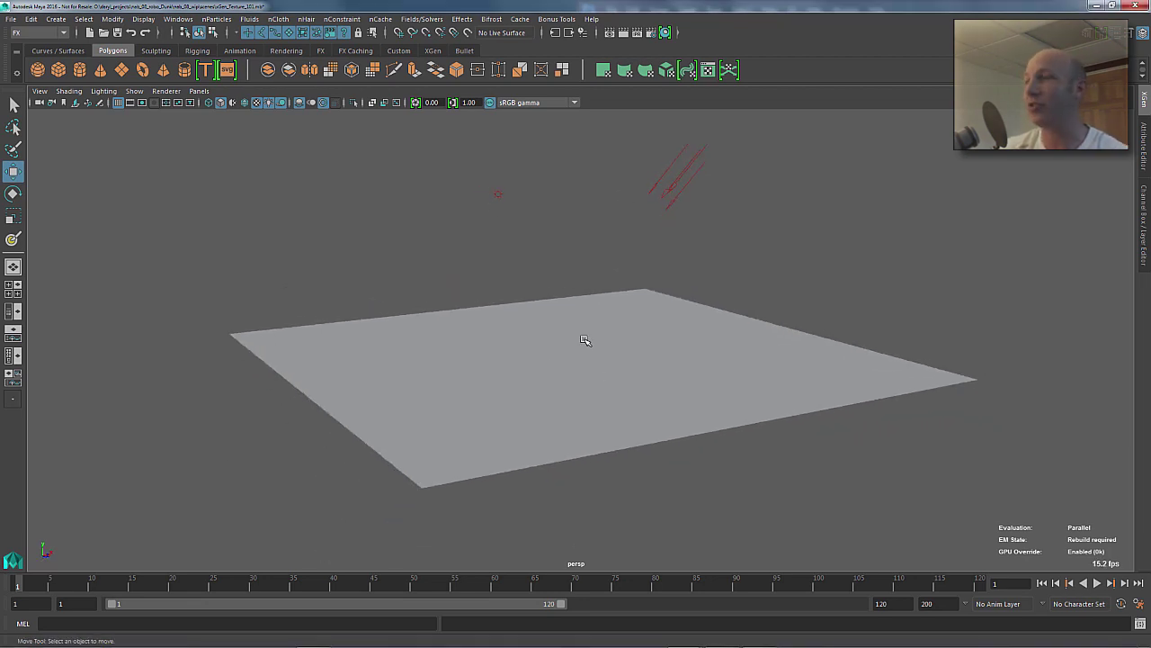
pyautogui.click(533, 350)
pyautogui.click(1144, 99)
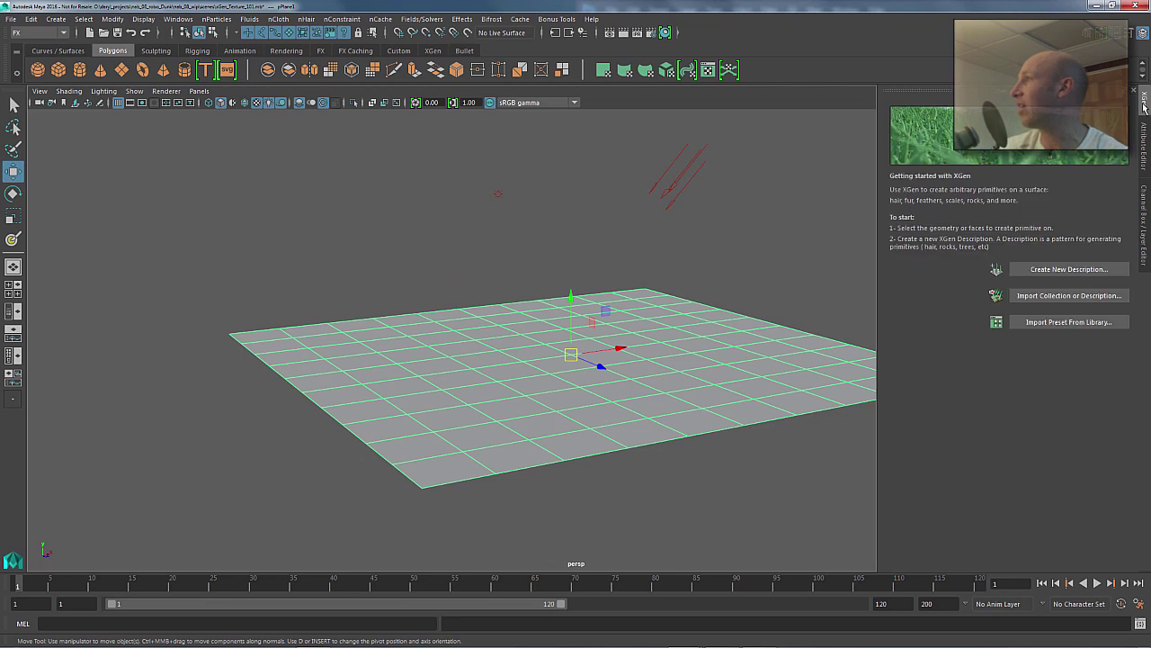
pyautogui.click(1061, 270)
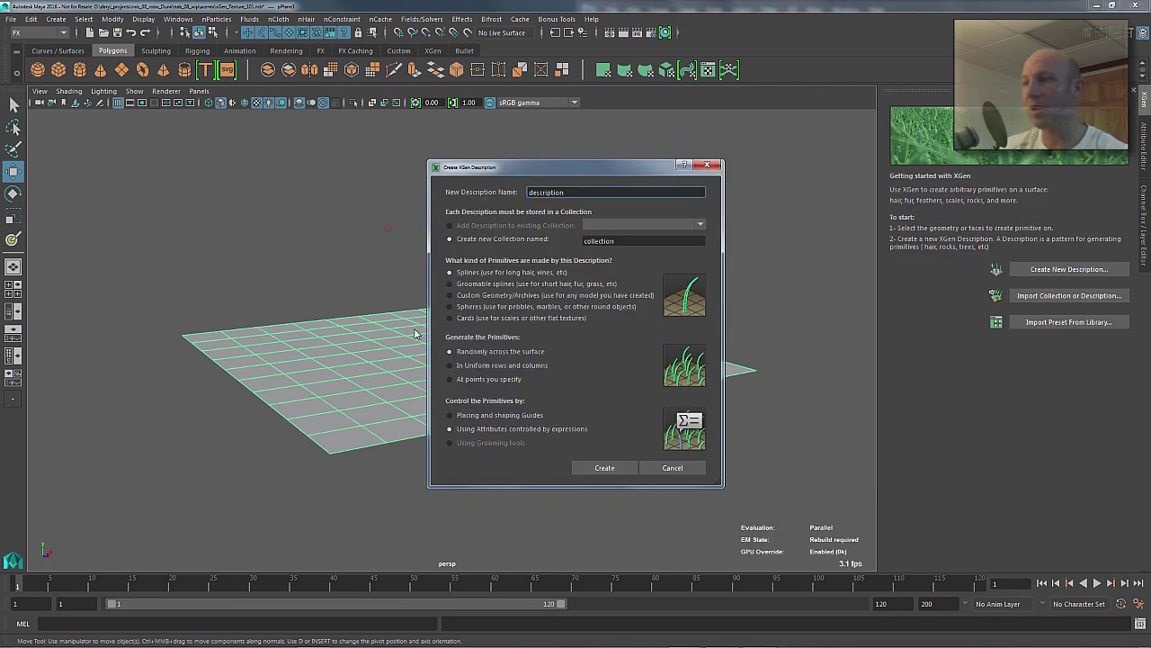
pyautogui.click(601, 465)
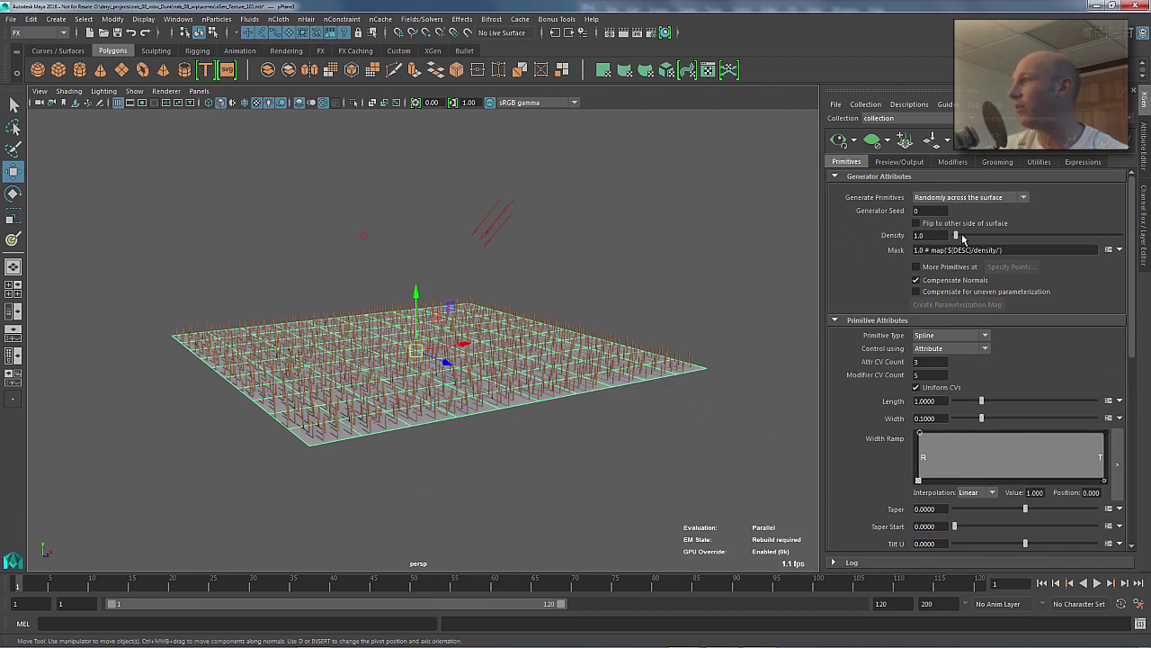
# - Set the grass to Density 18.06, Length 3.075 and Taper 0.545
pyautogui.moveTo(958, 237); pyautogui.dragTo(984, 238)
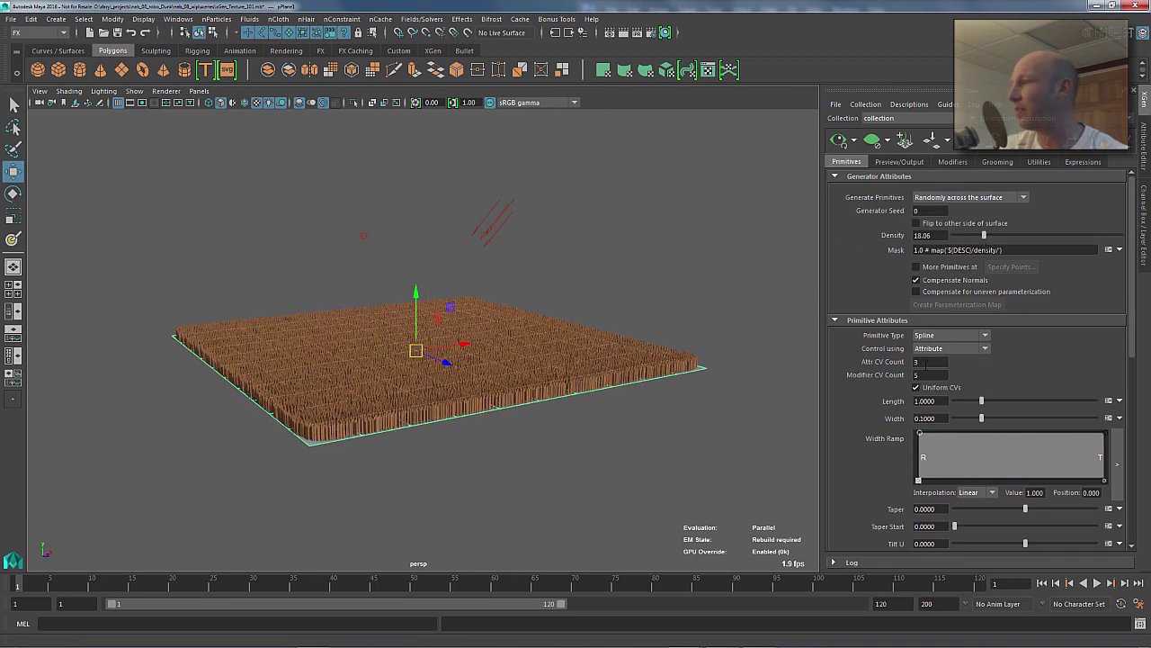
pyautogui.moveTo(981, 400); pyautogui.dragTo(1040, 400)
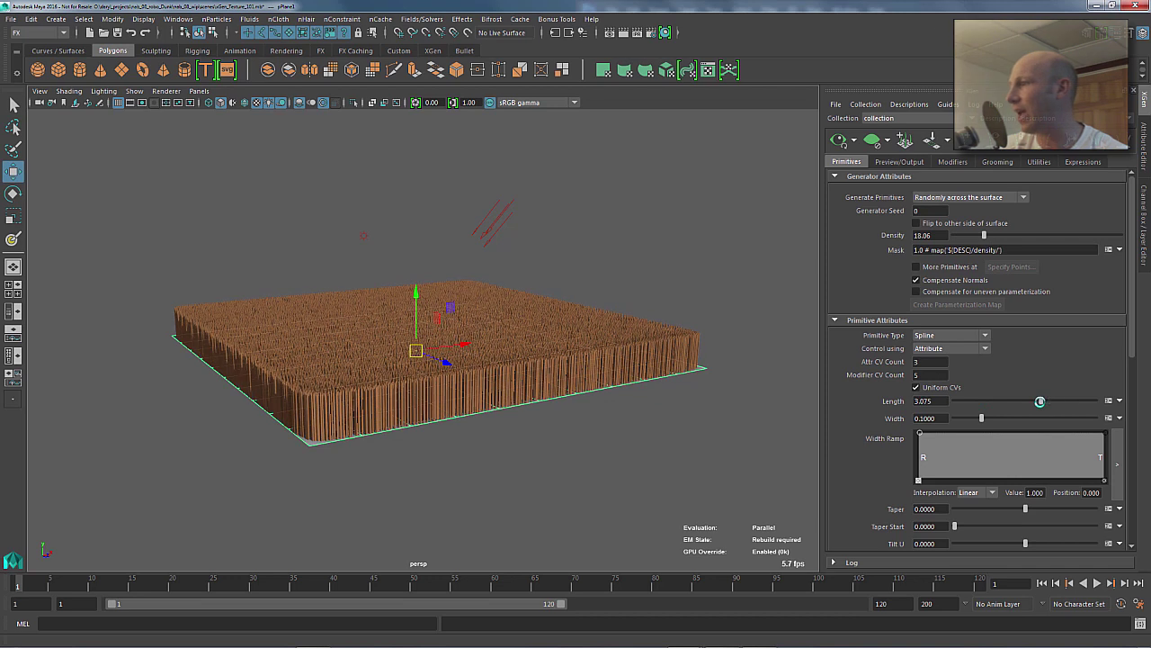
pyautogui.moveTo(1026, 509); pyautogui.dragTo(1064, 510)
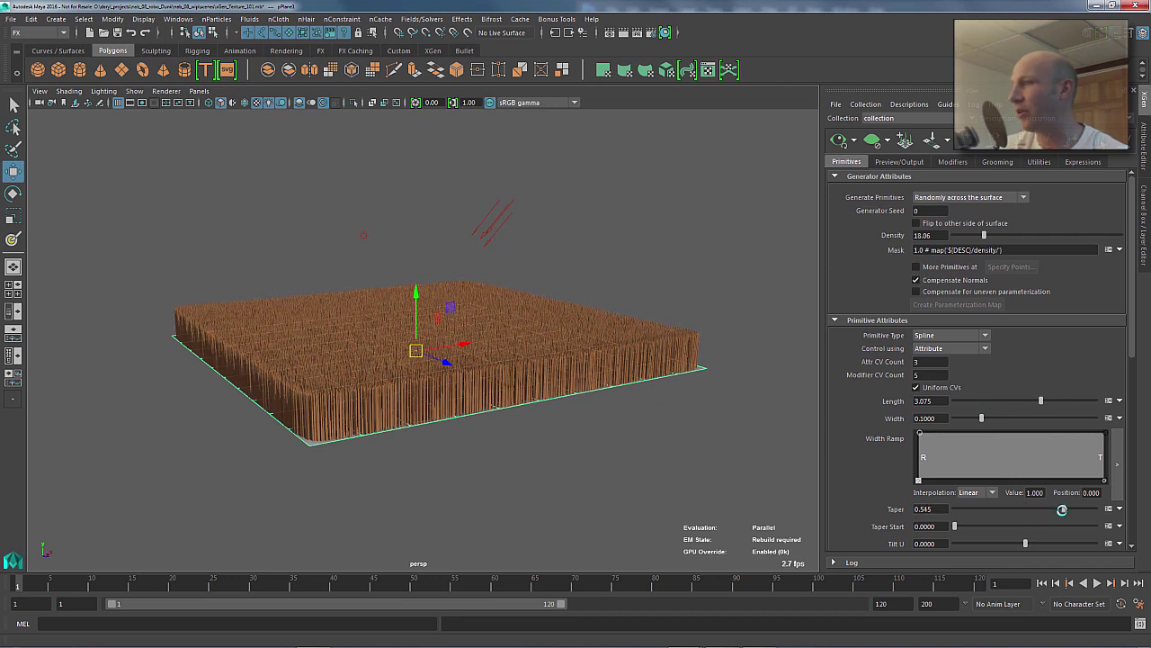
pyautogui.keyDown('alt'); pyautogui.moveTo(501, 417); pyautogui.dragTo(631, 384, button='right'); pyautogui.keyUp('alt')
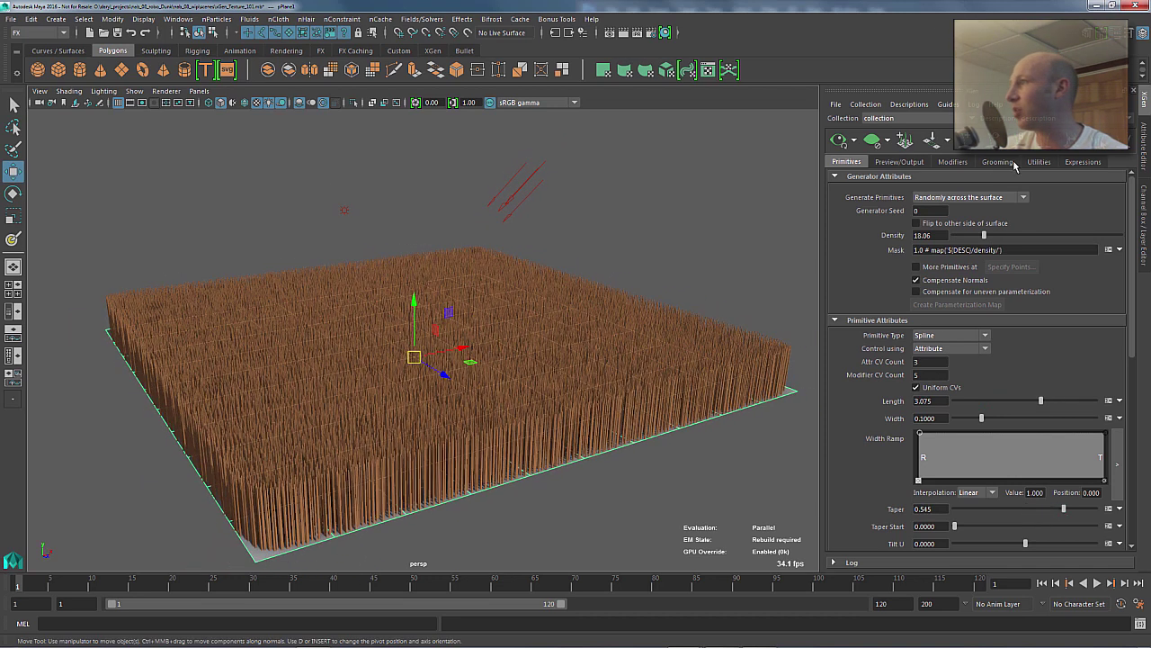
# - Add Noise and Cut modifiers and reshape the Noise1 magnitude ramp
pyautogui.click(955, 162)
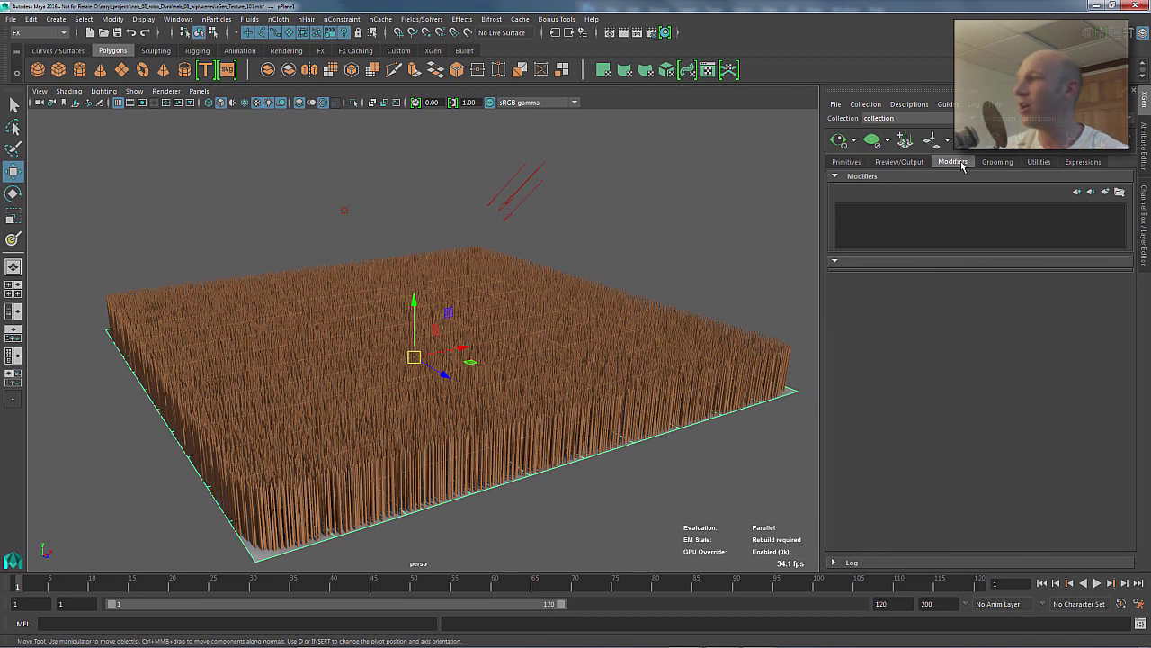
pyautogui.click(1106, 191)
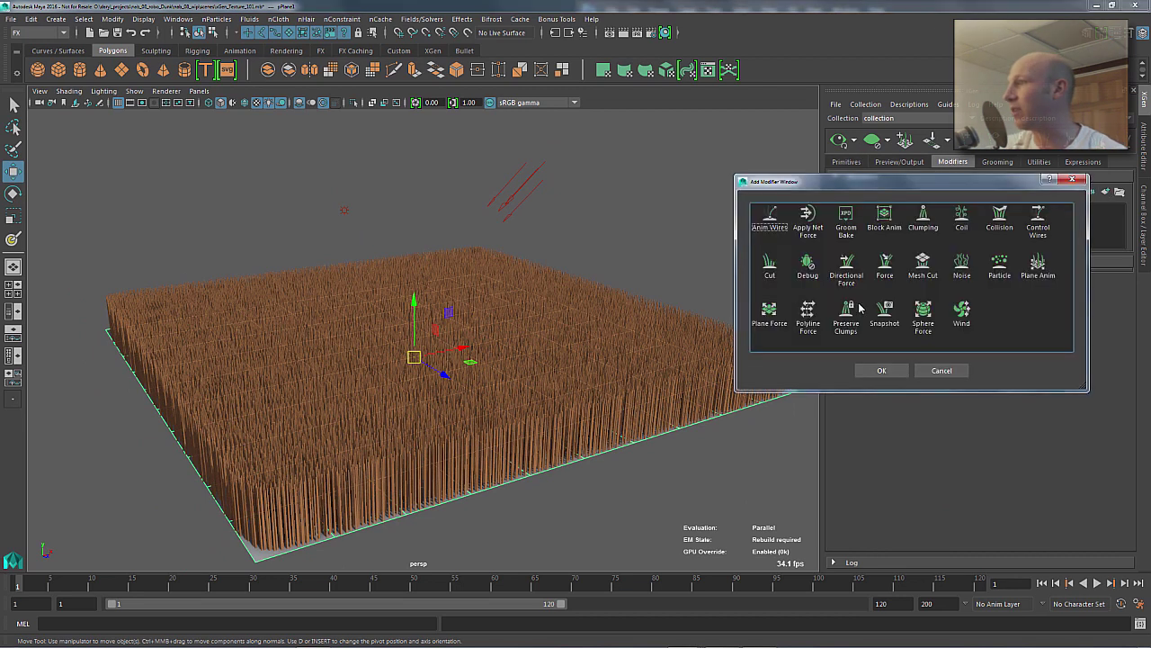
pyautogui.click(960, 274)
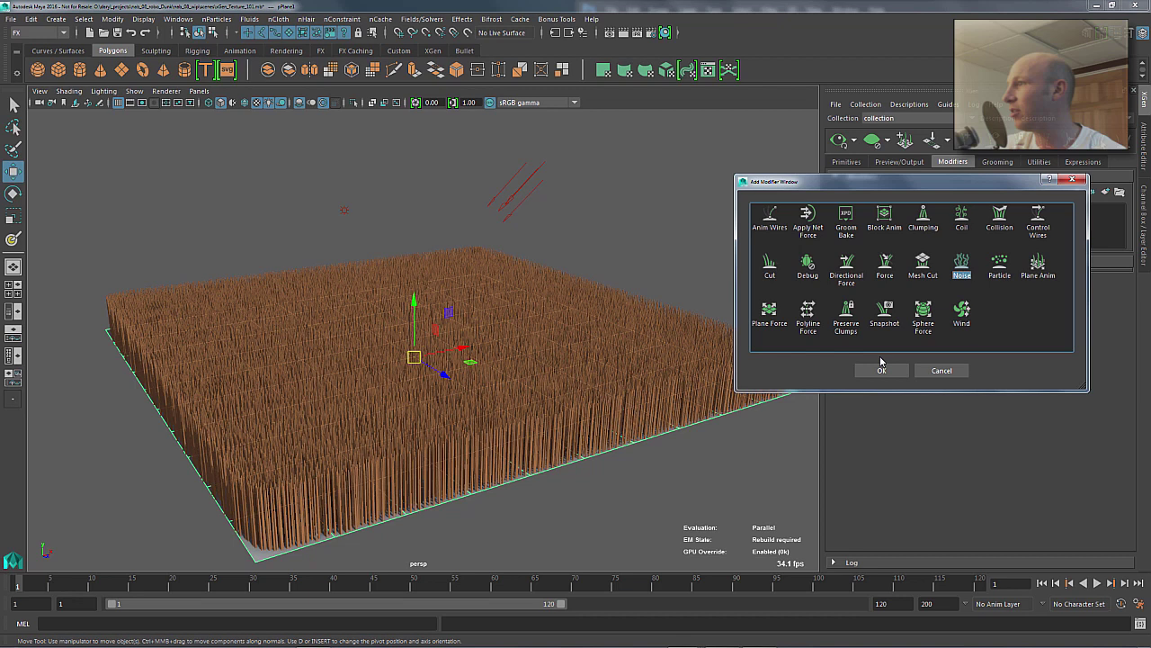
pyautogui.click(771, 270)
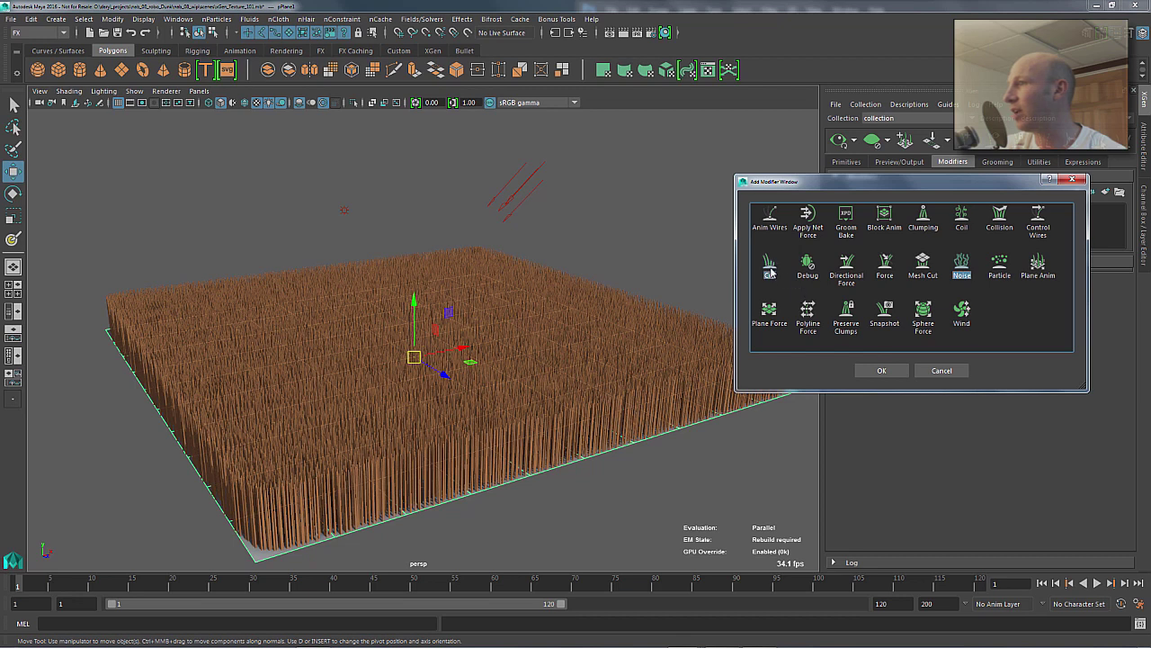
pyautogui.click(882, 369)
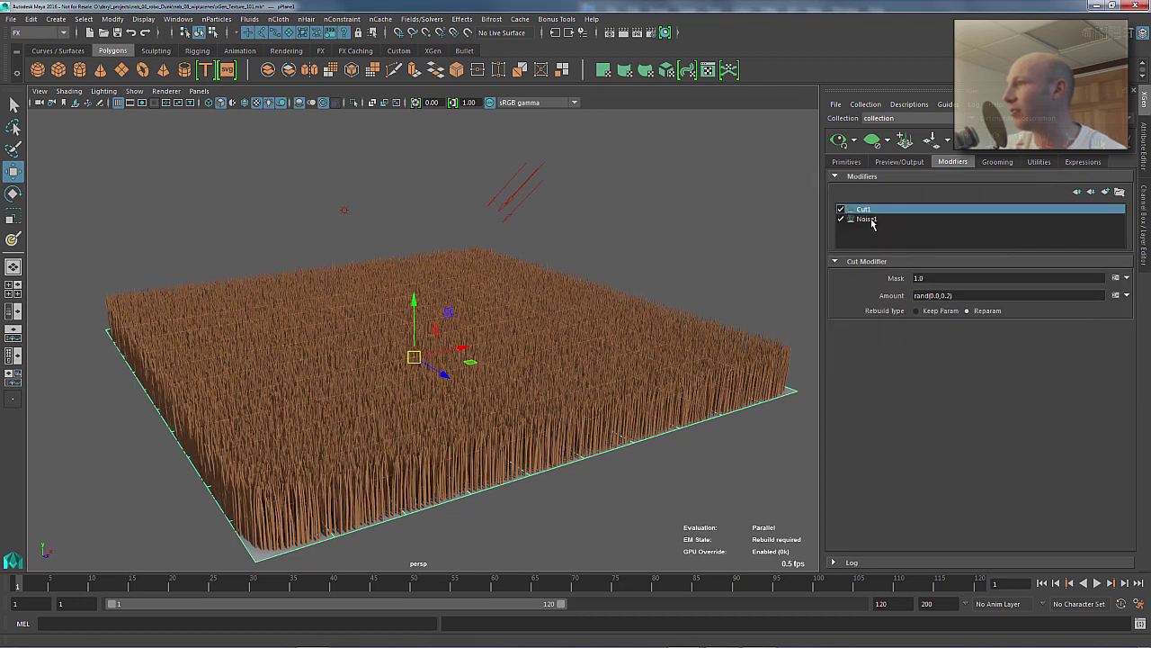
pyautogui.click(868, 219)
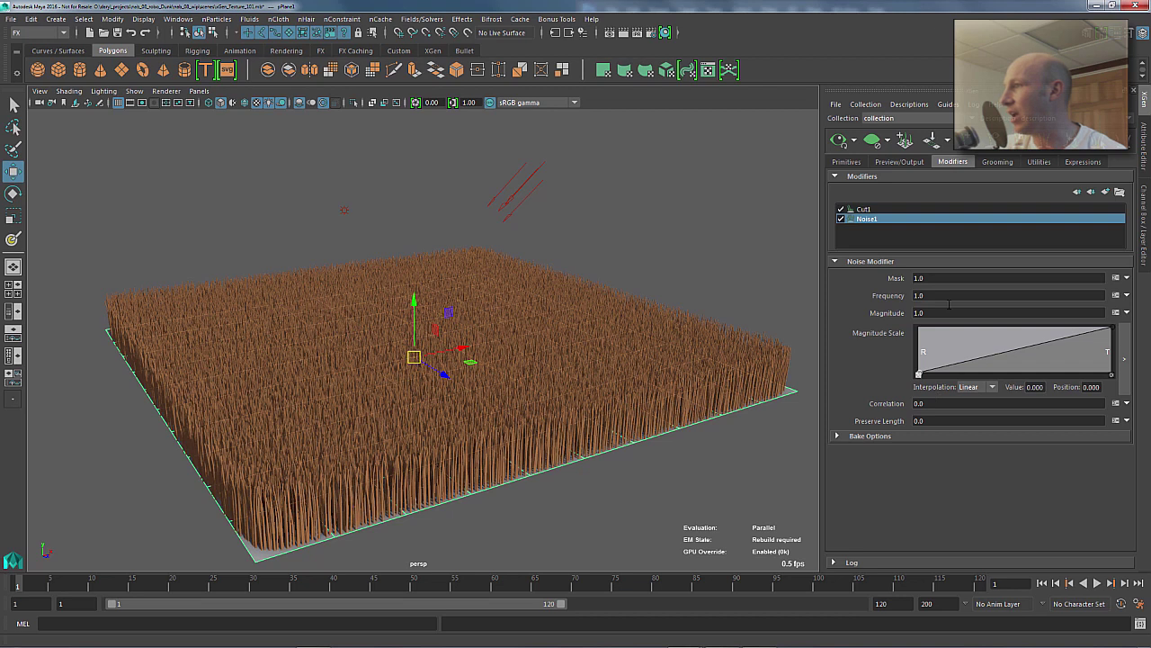
pyautogui.moveTo(938, 365); pyautogui.dragTo(941, 349)
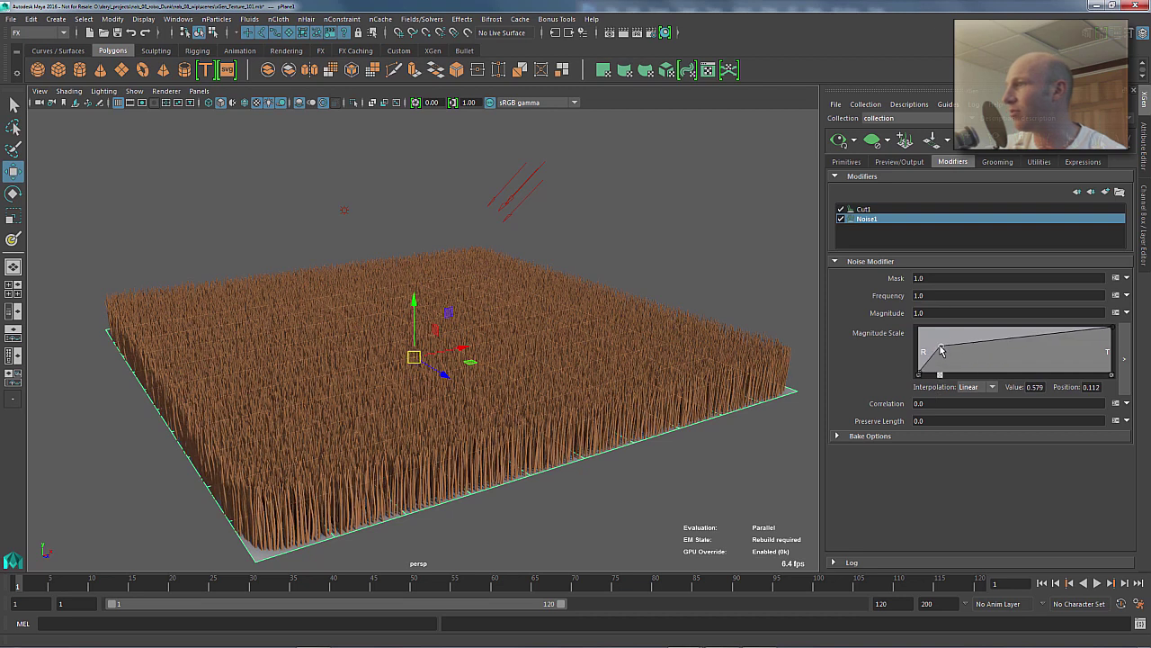
# - Set the Cut1 amount expression to 8
pyautogui.click(865, 209)
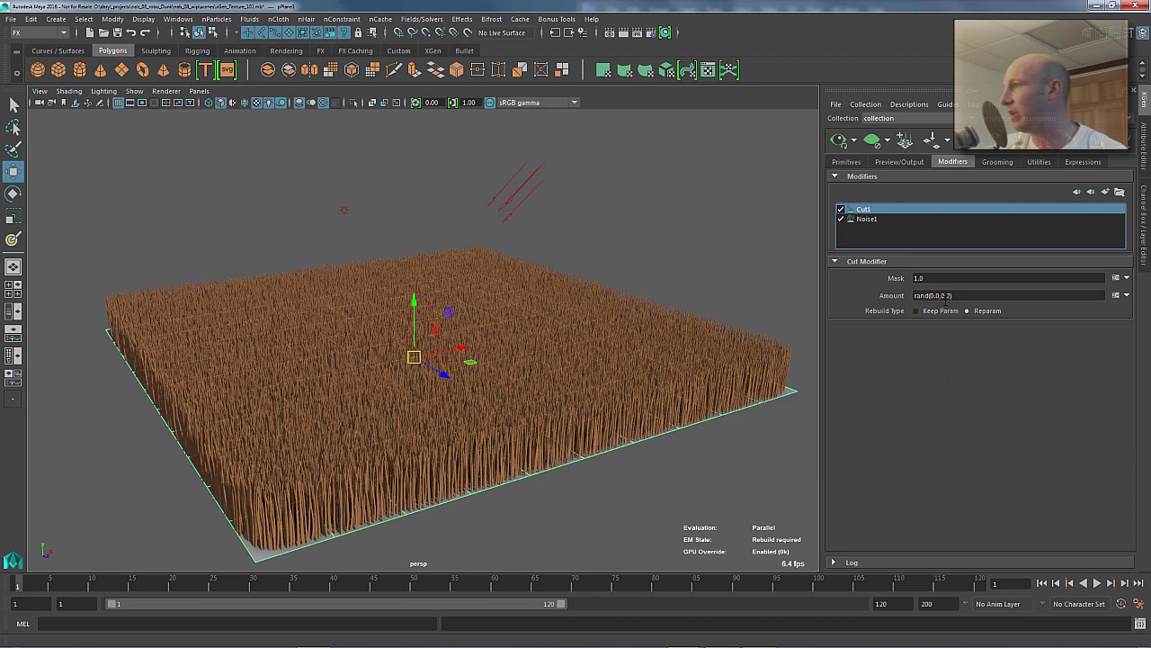
pyautogui.click(949, 295)
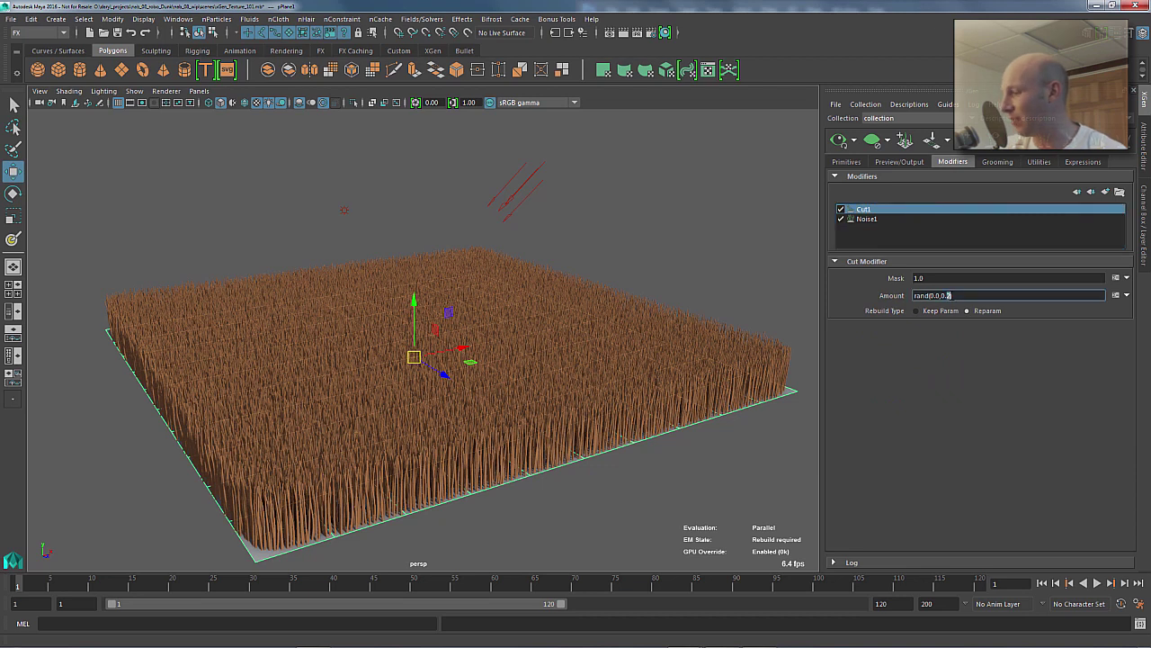
pyautogui.write('8')
pyautogui.press('Return')
pyautogui.keyDown('alt'); pyautogui.moveTo(463, 321); pyautogui.dragTo(512, 326); pyautogui.keyUp('alt')
# - Load the samples > Color > noiseE expression as Cut Amount with Contrast 1.0
pyautogui.click(1126, 295)
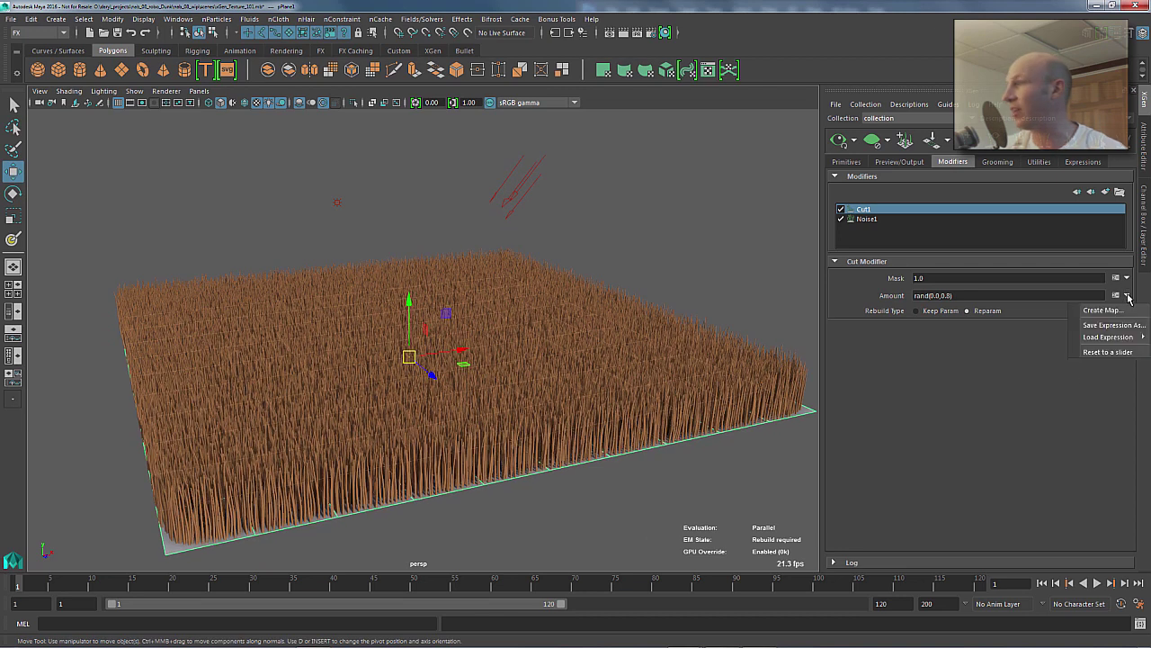
pyautogui.moveTo(1108, 336)
pyautogui.moveTo(1012, 398)
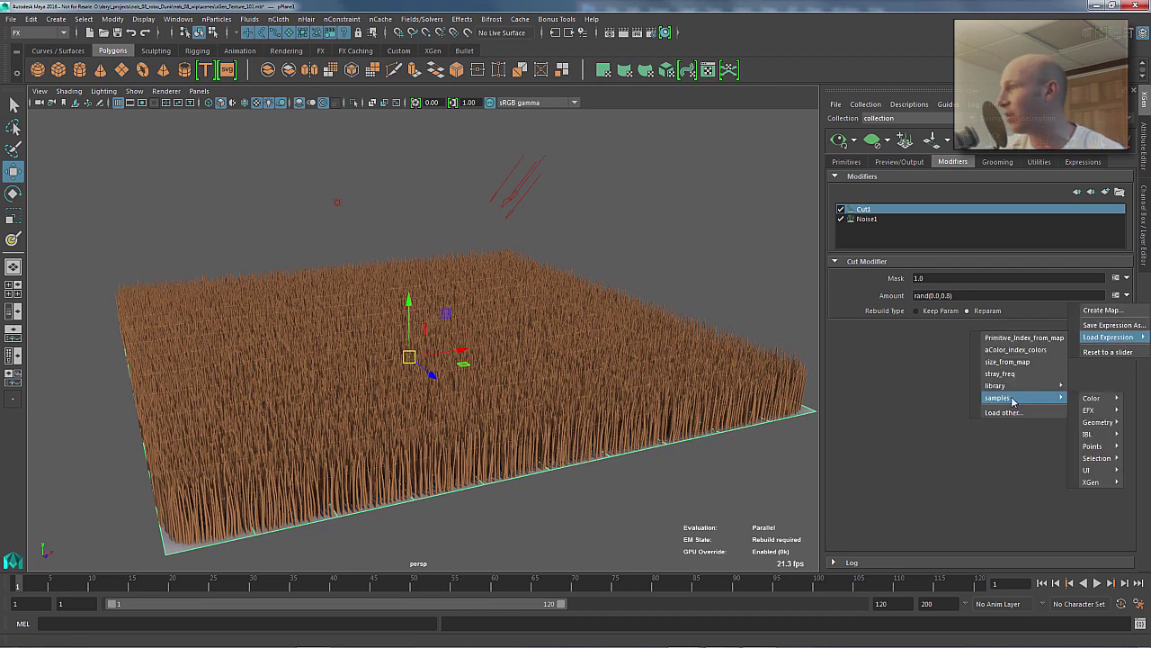
pyautogui.moveTo(1099, 400)
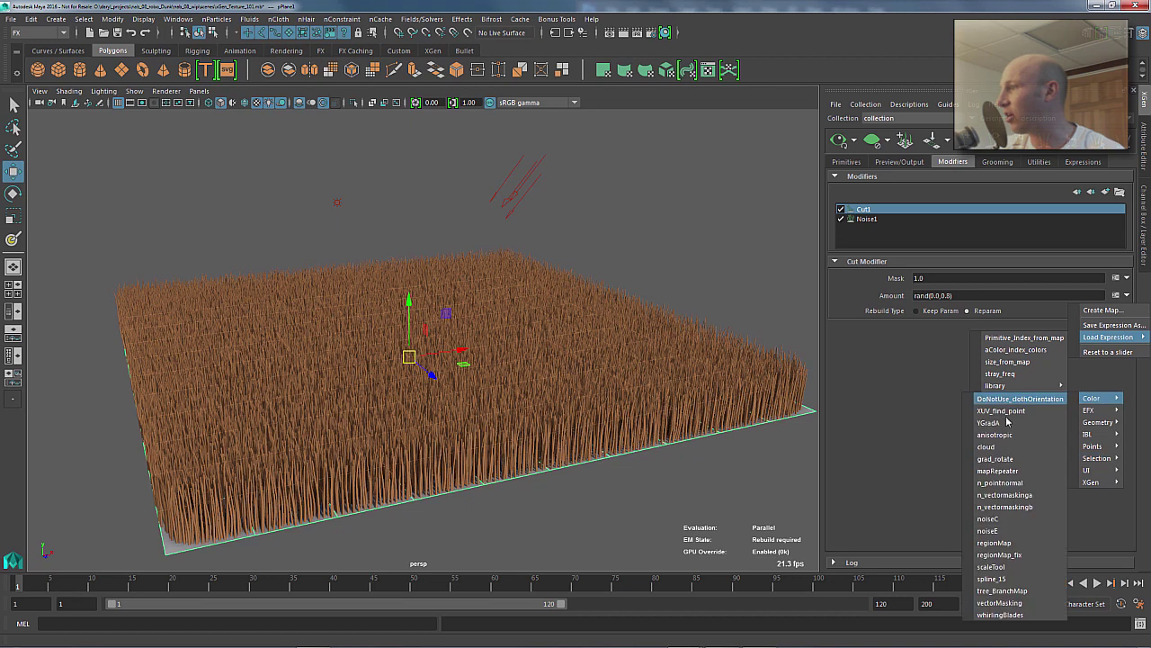
pyautogui.click(1007, 531)
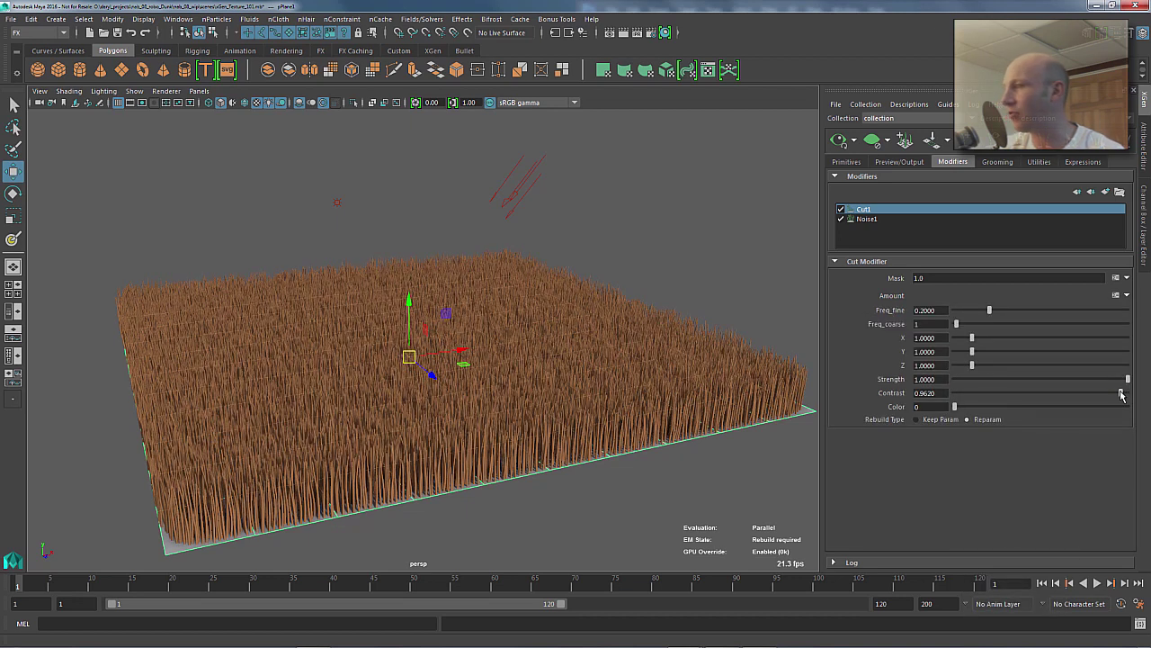
pyautogui.moveTo(1122, 393); pyautogui.dragTo(1134, 394)
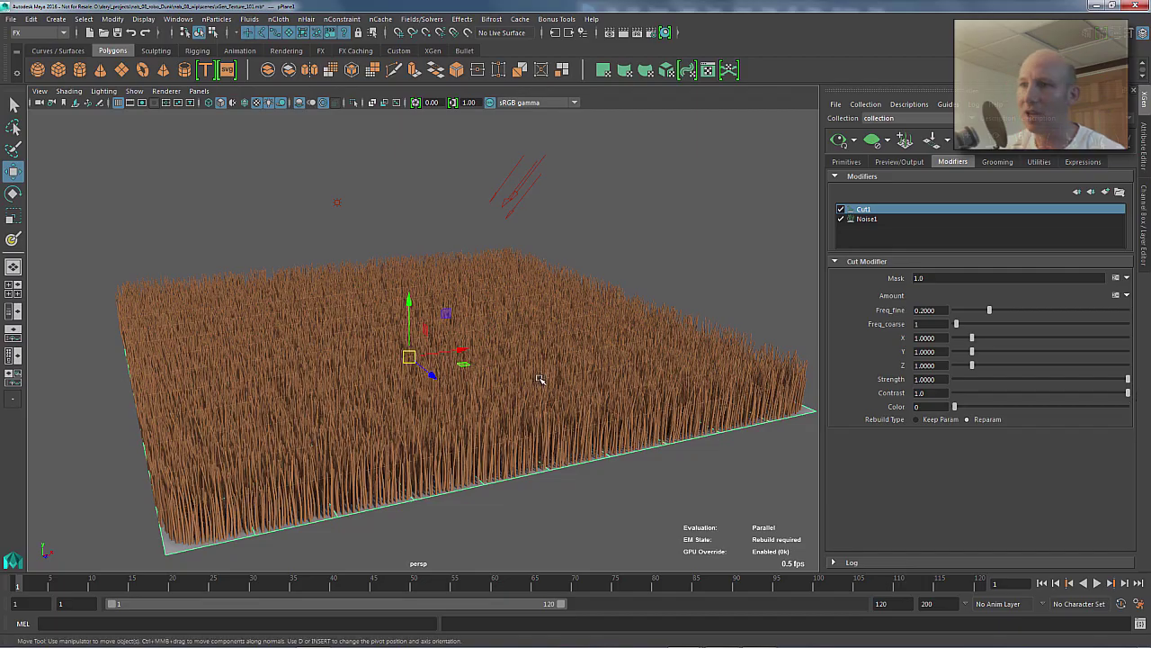
pyautogui.moveTo(542, 378)
pyautogui.keyDown('alt'); pyautogui.mouseDown()
pyautogui.moveTo(496, 391)
pyautogui.moveTo(555, 393)
pyautogui.moveTo(543, 398)
pyautogui.moveTo(578, 381)
pyautogui.moveTo(549, 381)
pyautogui.mouseUp(); pyautogui.keyUp('alt')
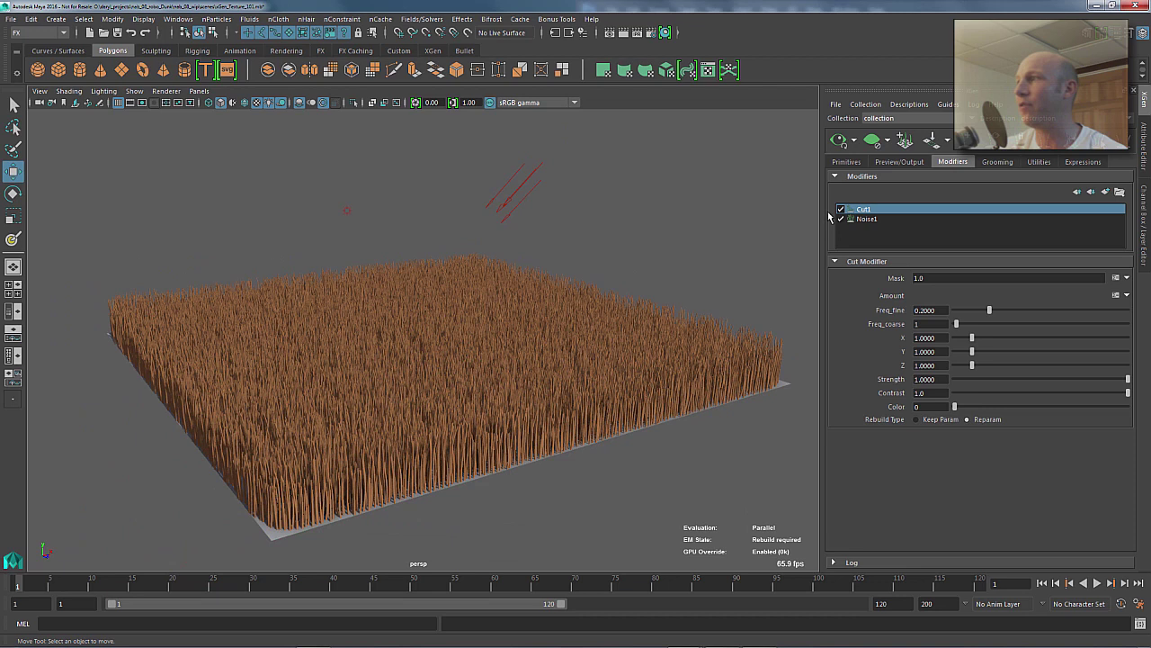
# - View the Primitives settings, then the Preview/Output settings with mental ray as renderer
pyautogui.click(845, 163)
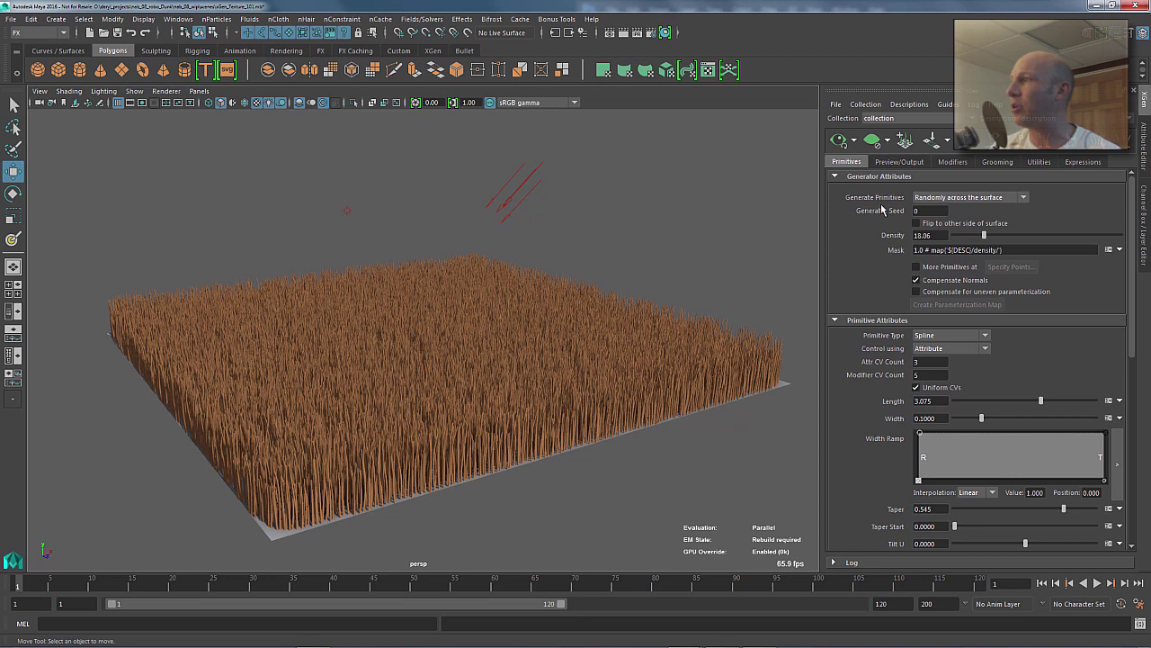
pyautogui.click(893, 164)
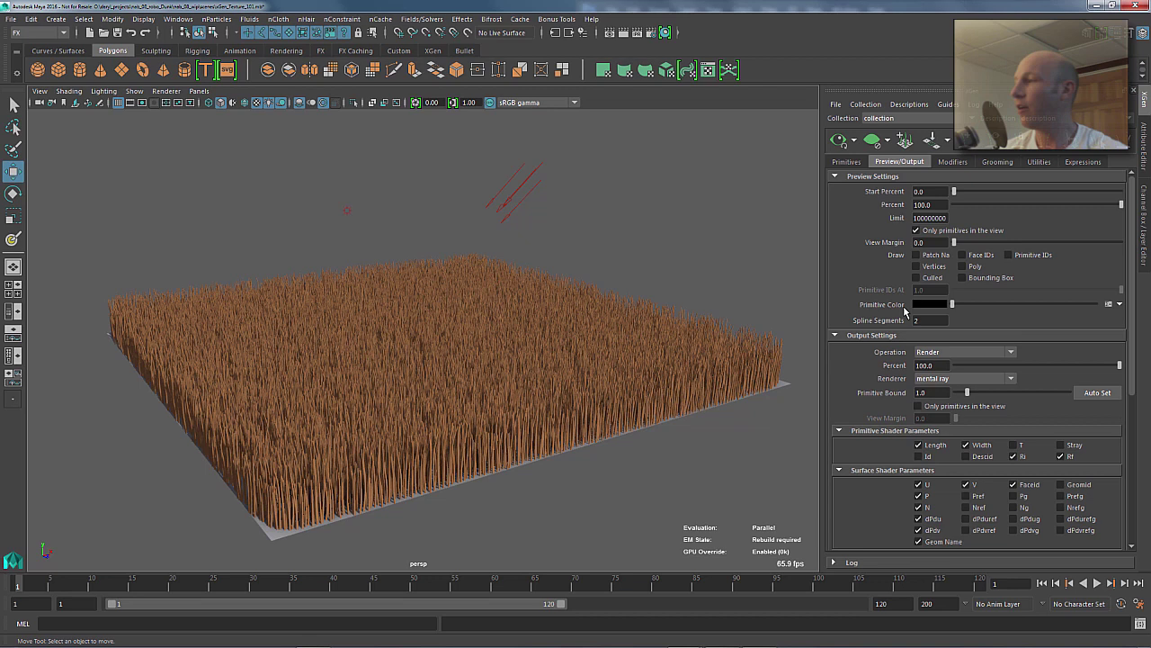
# - Start a Primitive Color map named 'color', resolution 10.0, start colour White
pyautogui.click(1120, 305)
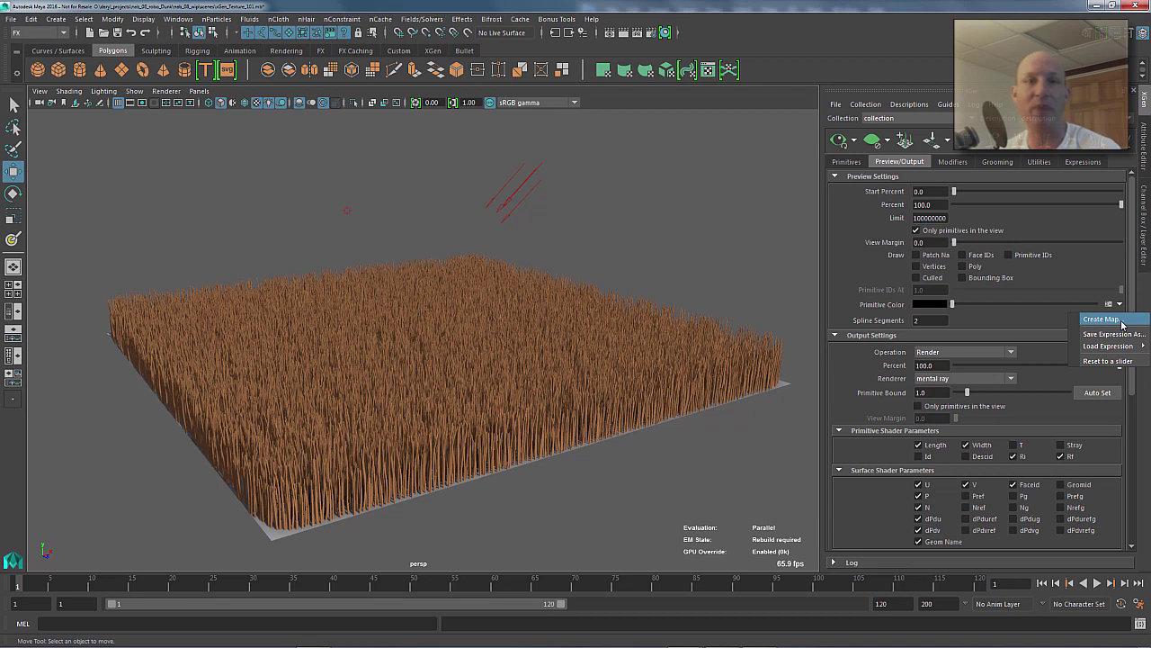
pyautogui.moveTo(1086, 349)
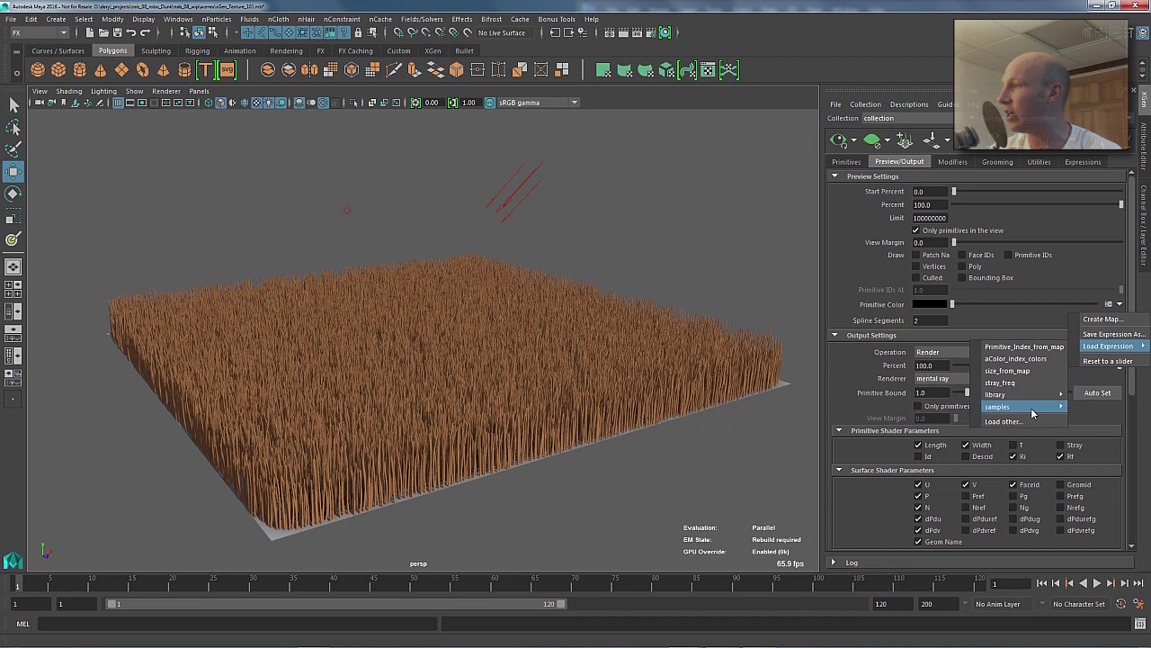
pyautogui.moveTo(1034, 395)
pyautogui.moveTo(1116, 410)
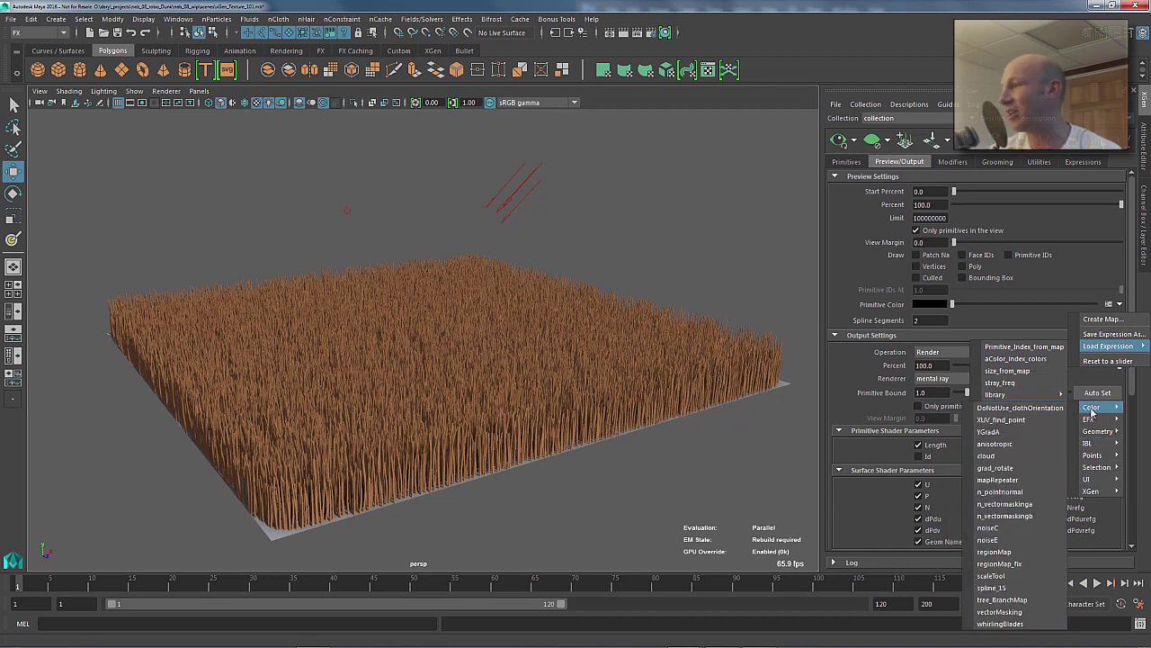
pyautogui.moveTo(1097, 469)
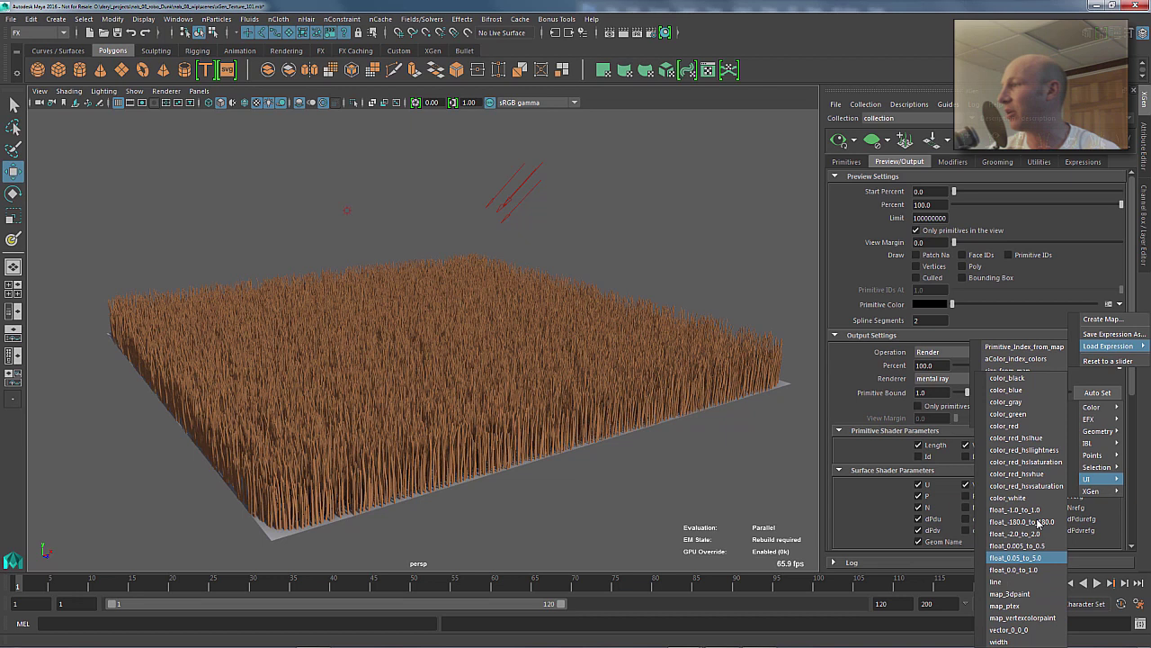
pyautogui.click(1102, 319)
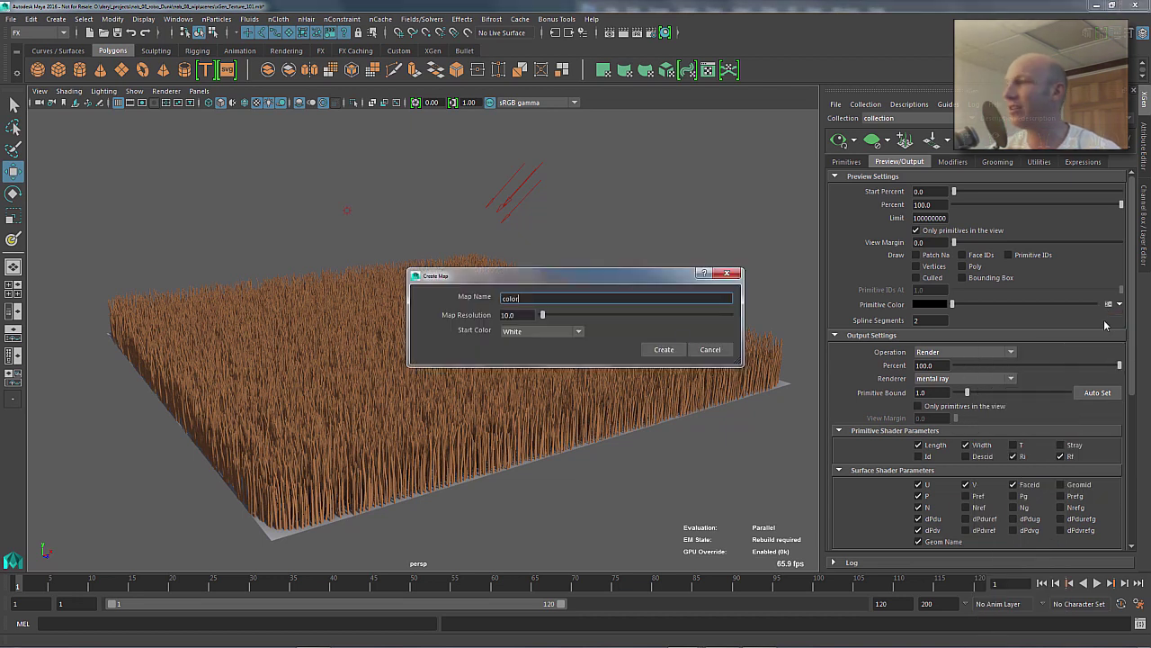
# - Create the white 'color' paint map so Primitive Color reads $DESC/paintmaps/color
pyautogui.click(529, 315)
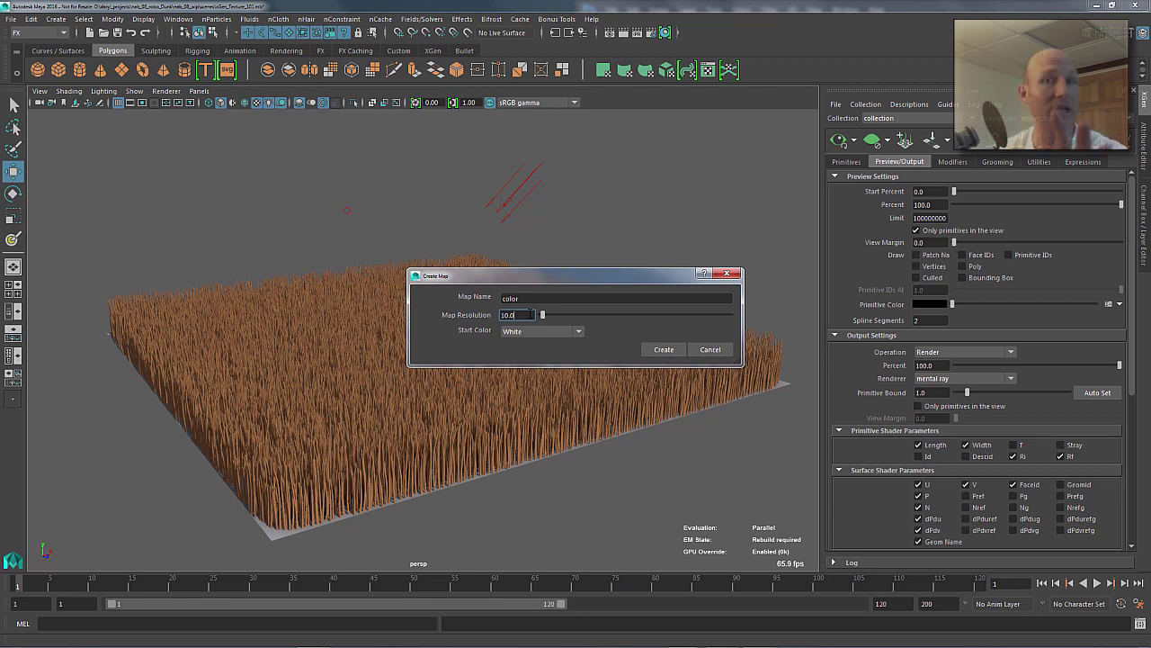
pyautogui.click(663, 350)
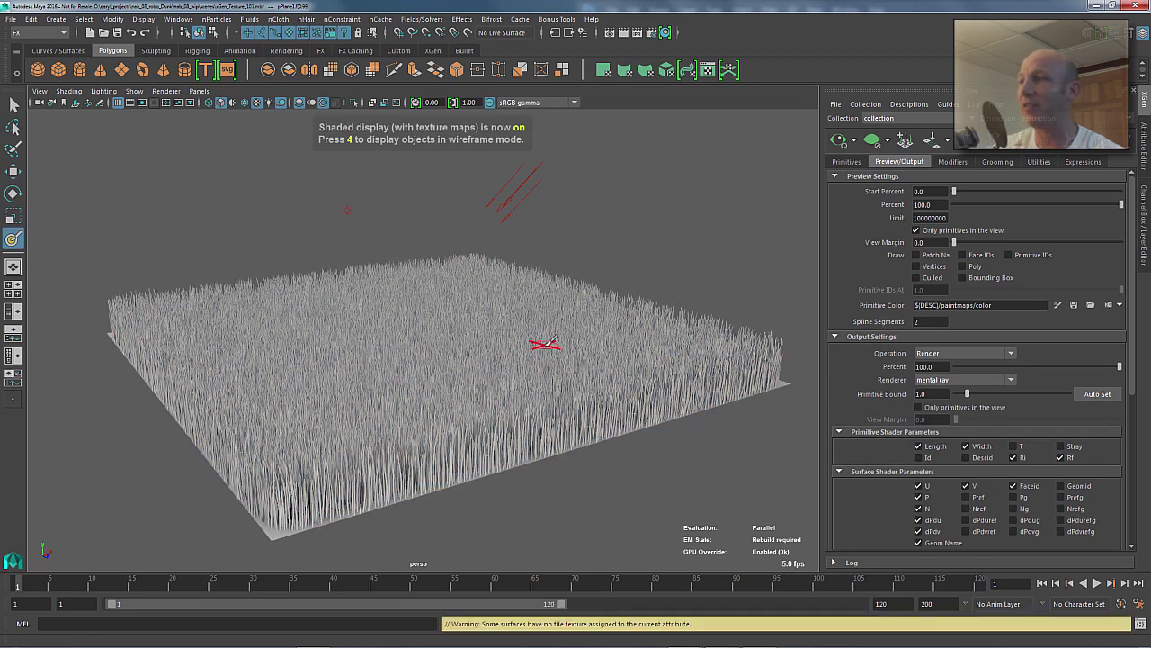
pyautogui.keyDown('alt'); pyautogui.moveTo(535, 348); pyautogui.dragTo(403, 341); pyautogui.keyUp('alt')
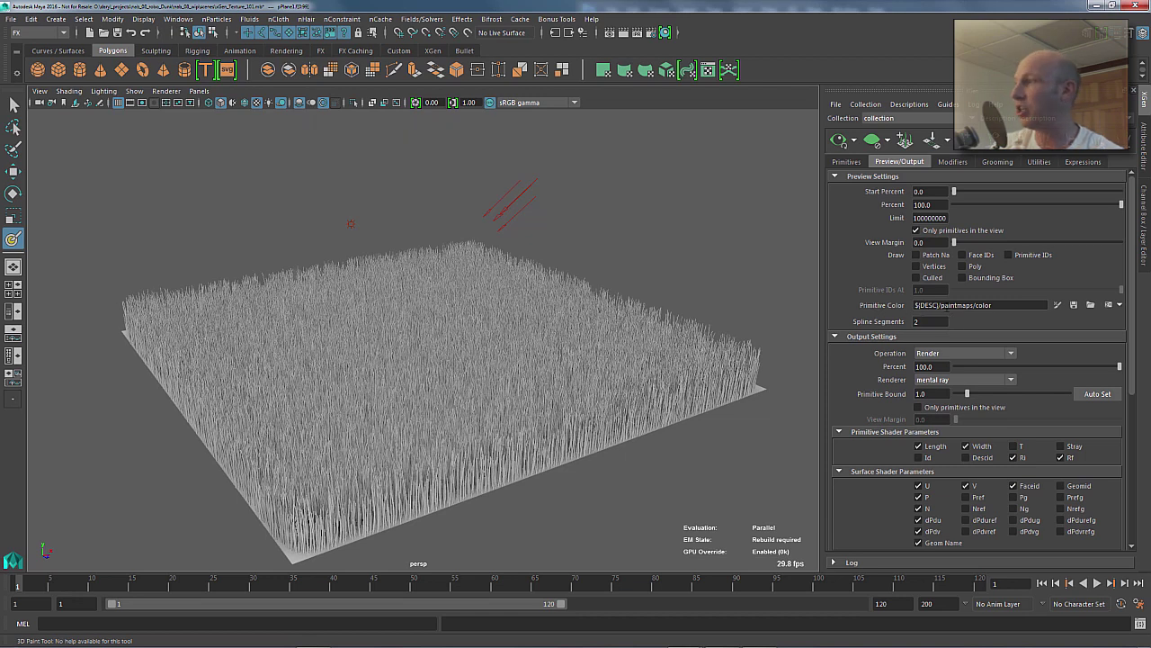
pyautogui.hotkey('alt', 'Tab')
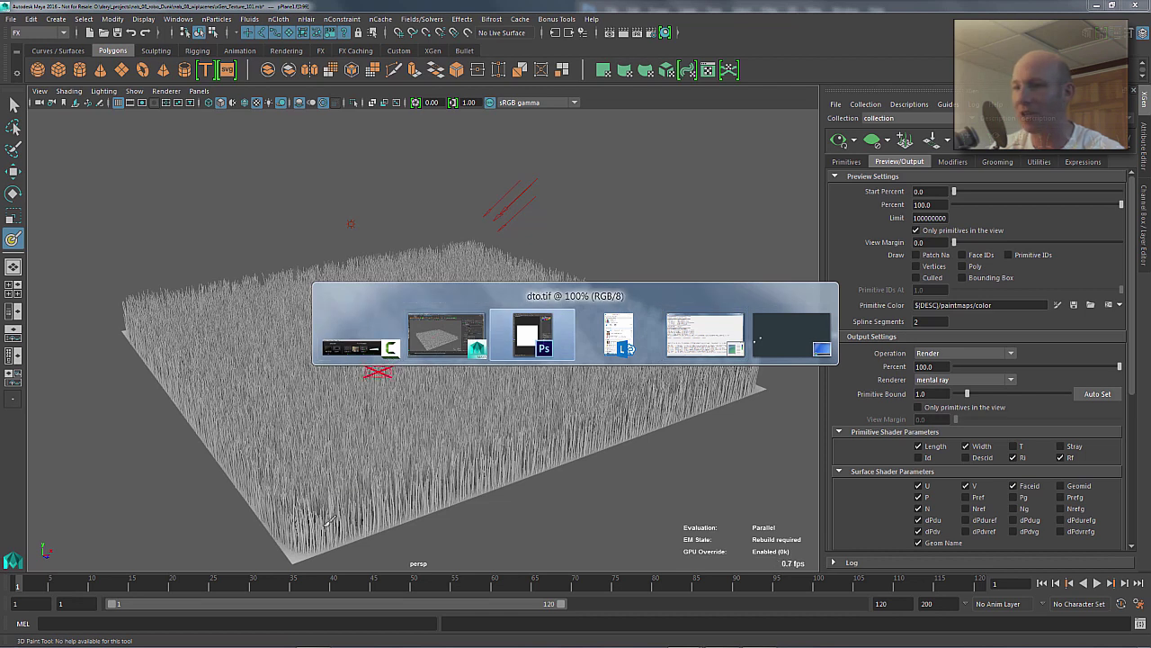
# - In Explorer, paste the paint map path and trim it back to the xgen collections folder
pyautogui.moveTo(230, 640)
pyautogui.click(162, 637)
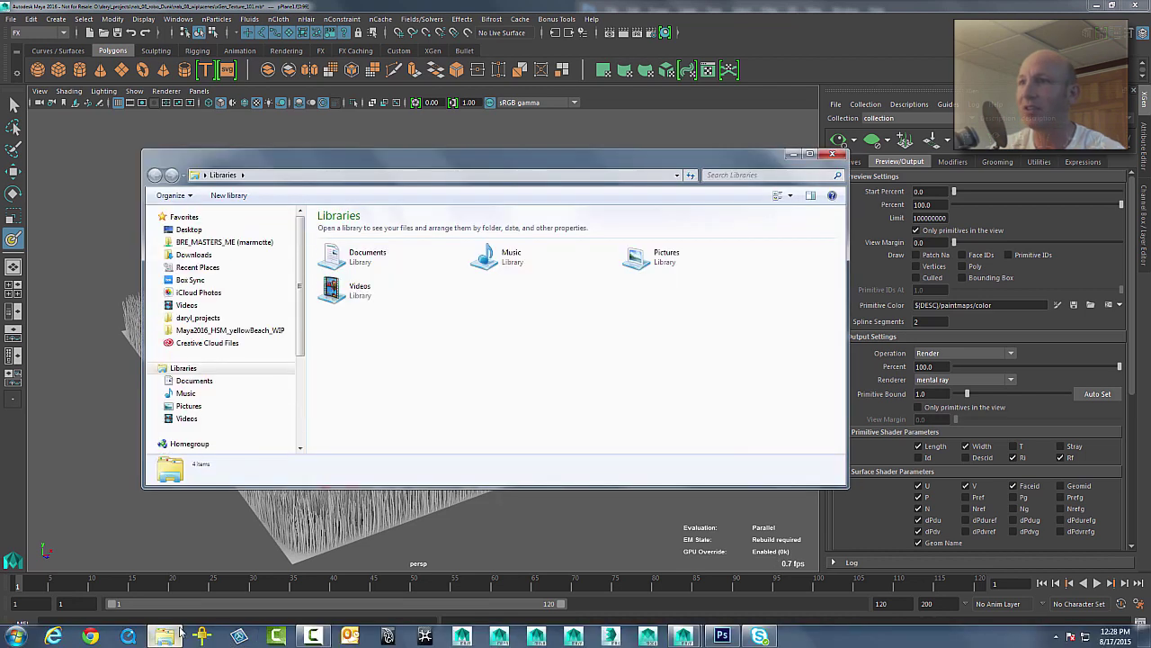
pyautogui.click(309, 176)
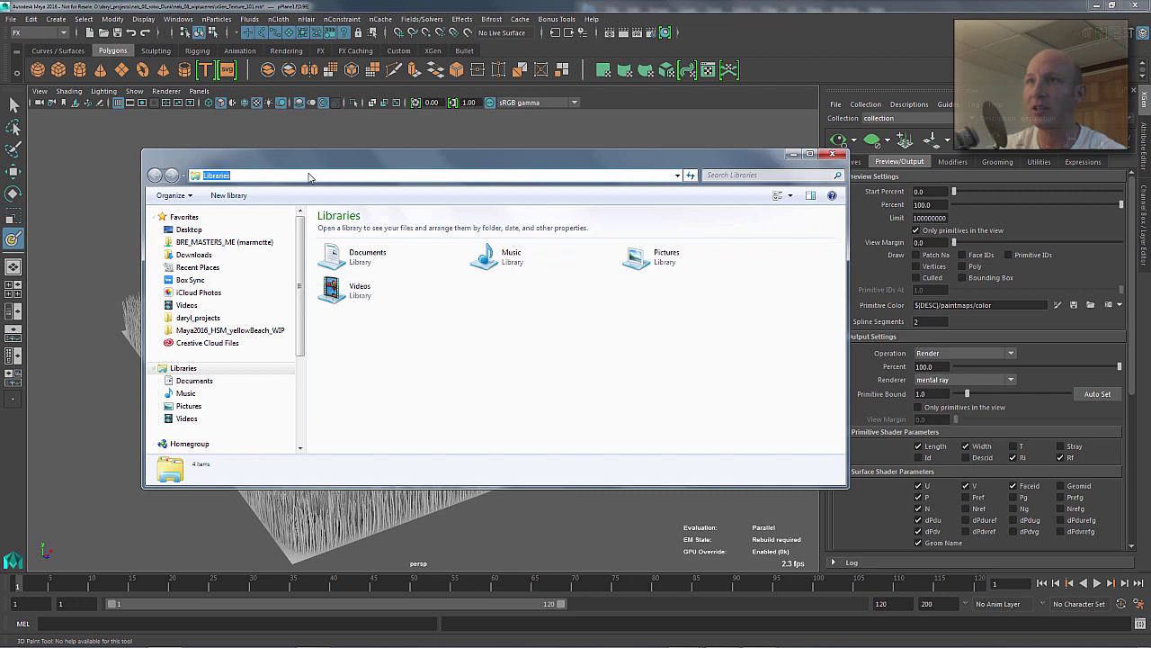
pyautogui.write('D:\\daryl_projects\\nab_08_robo_Dune\\nab_08_wip\\xgen\\collections\\collection2\\description2\\paintmaps\\color')
pyautogui.hotkey('ctrl', 'a')
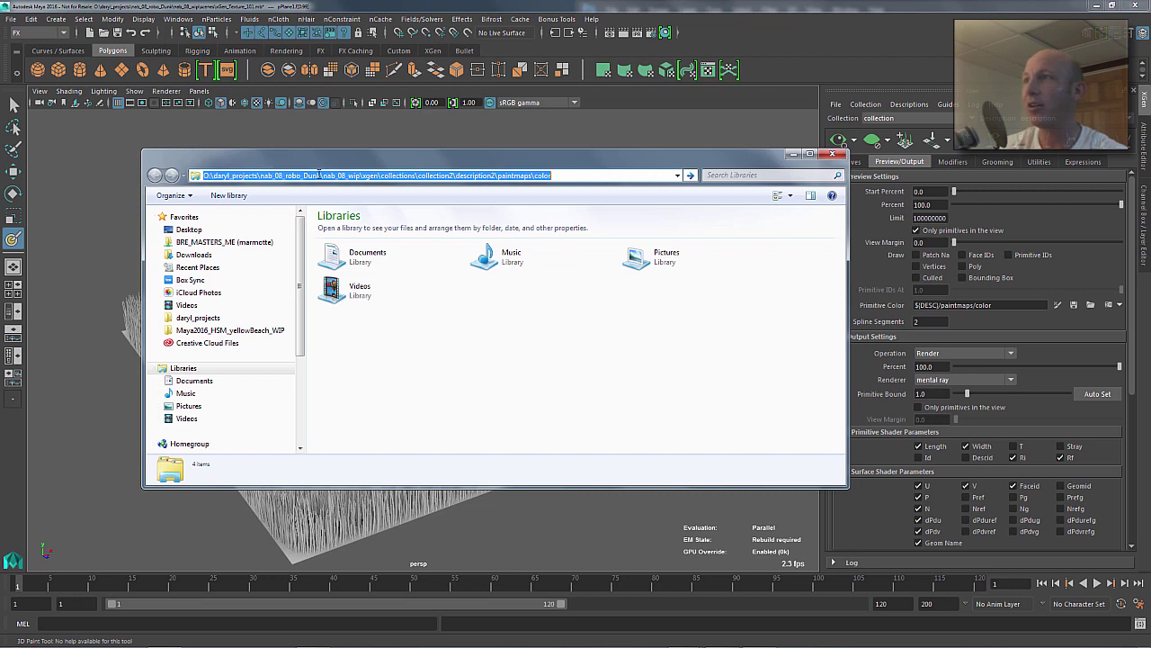
pyautogui.press('Return')
pyautogui.click(711, 335)
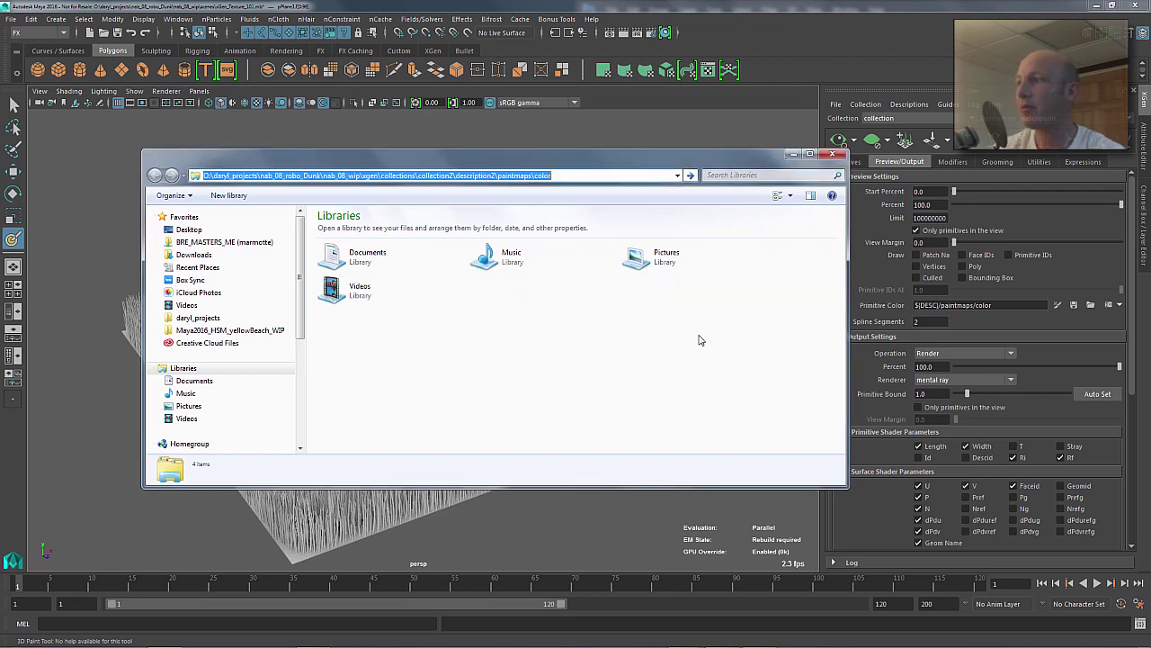
pyautogui.click(621, 170)
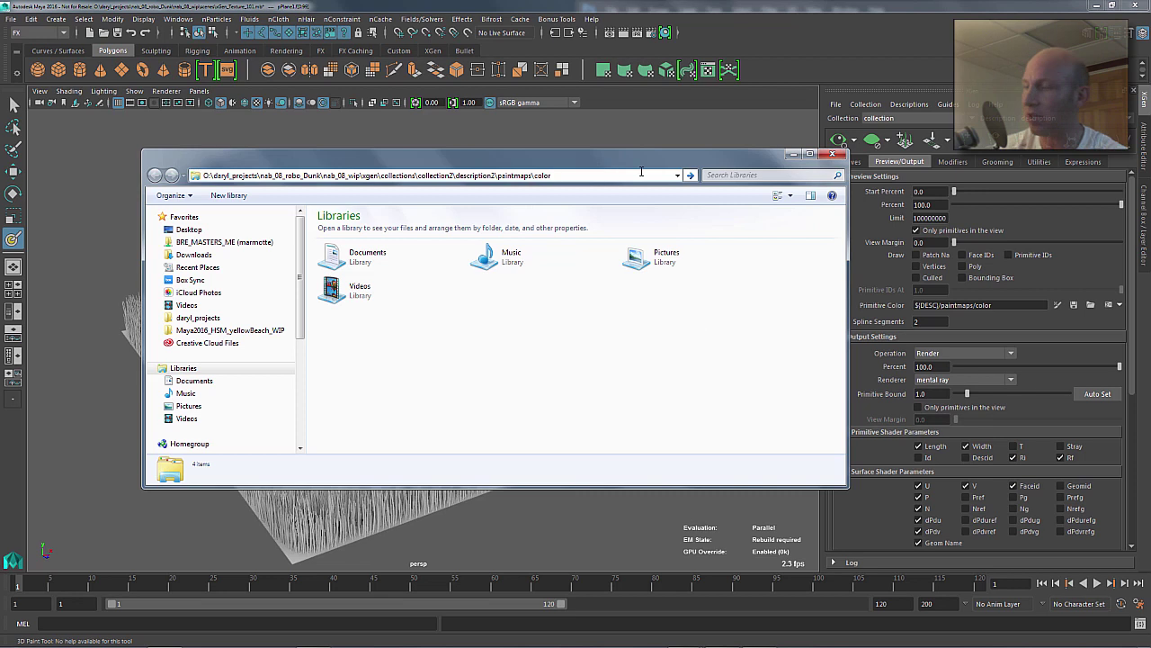
pyautogui.press('BackSpace')
pyautogui.press('BackSpace')
pyautogui.press('BackSpace')
pyautogui.press('BackSpace')
pyautogui.press('BackSpace')
pyautogui.press('BackSpace')
pyautogui.press('BackSpace')
pyautogui.press('BackSpace')
pyautogui.press('BackSpace')
pyautogui.press('BackSpace')
pyautogui.press('BackSpace')
pyautogui.press('BackSpace')
pyautogui.press('BackSpace')
pyautogui.press('BackSpace')
pyautogui.press('BackSpace')
pyautogui.press('BackSpace')
pyautogui.press('BackSpace')
pyautogui.press('BackSpace')
pyautogui.press('BackSpace')
pyautogui.press('BackSpace')
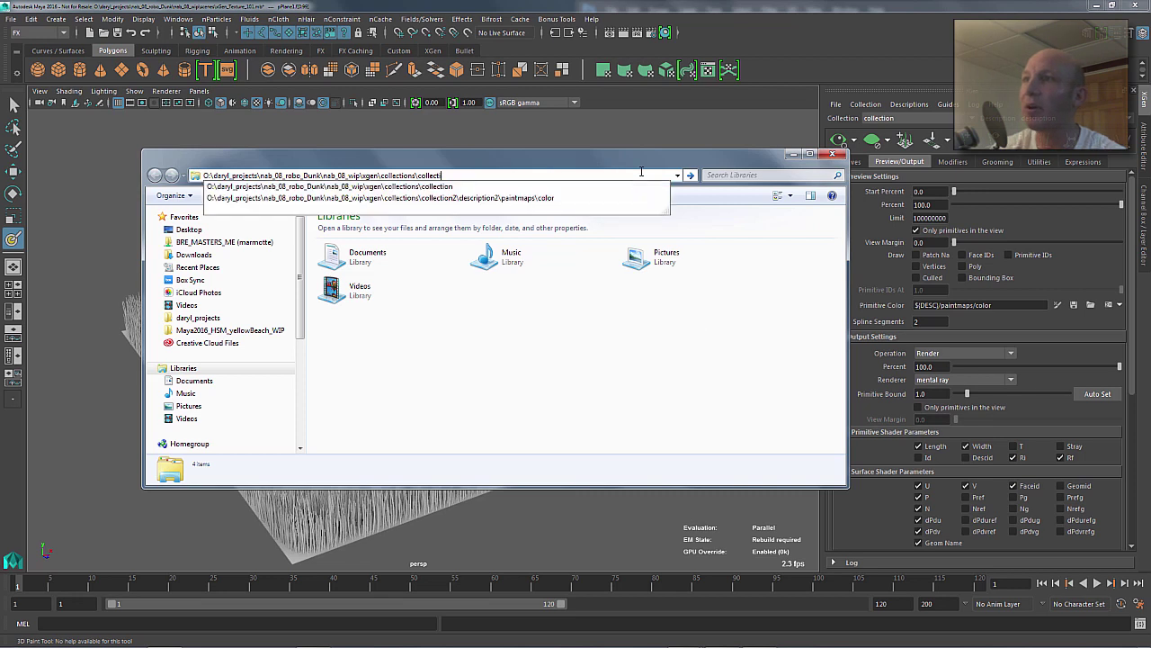
pyautogui.press('BackSpace')
pyautogui.press('BackSpace')
pyautogui.press('BackSpace')
pyautogui.press('Return')
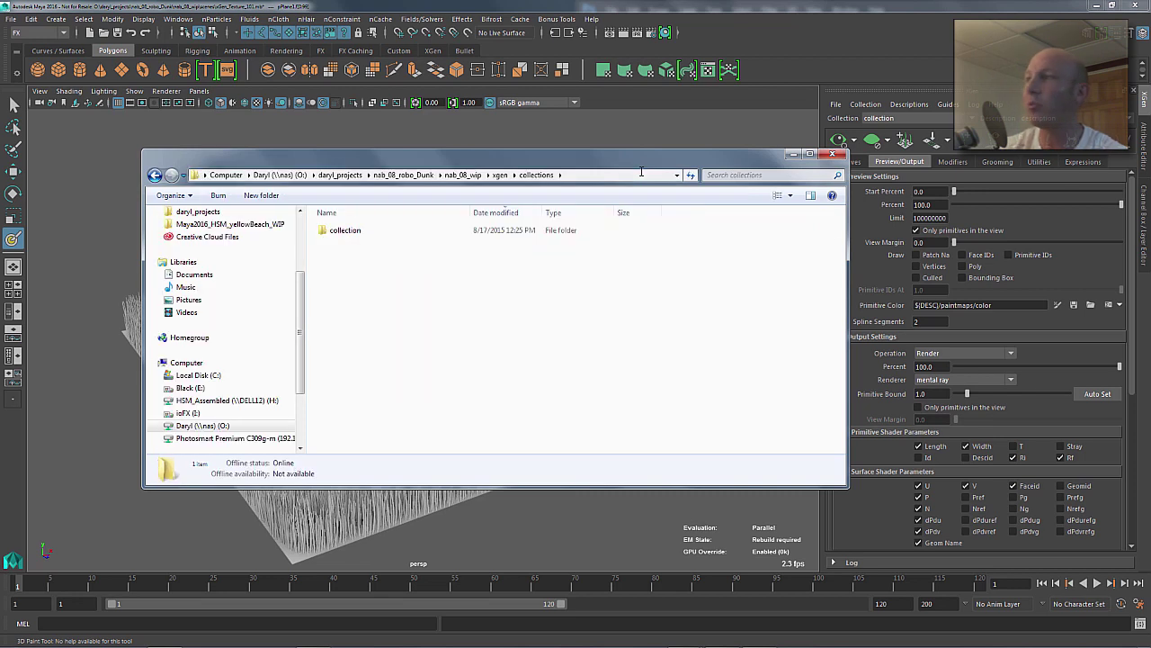
# - Browse collection > description > paintmaps > color to confirm pPlane1.ptx, then close Explorer
pyautogui.doubleClick(326, 233)
pyautogui.doubleClick(349, 233)
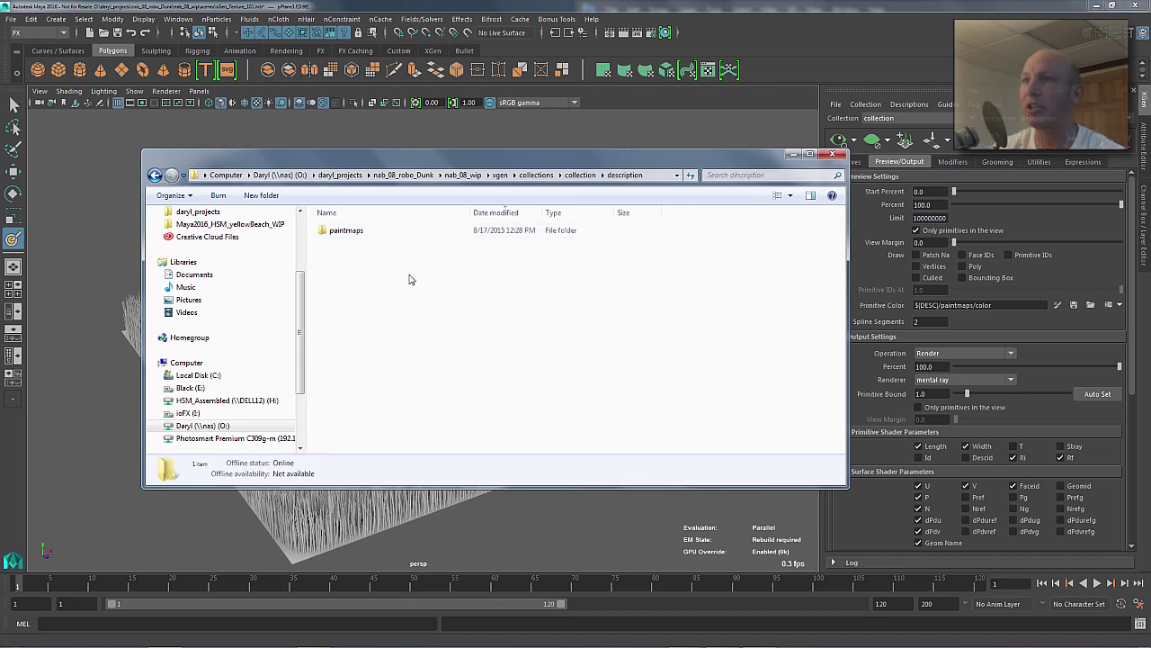
pyautogui.doubleClick(346, 231)
pyautogui.doubleClick(360, 278)
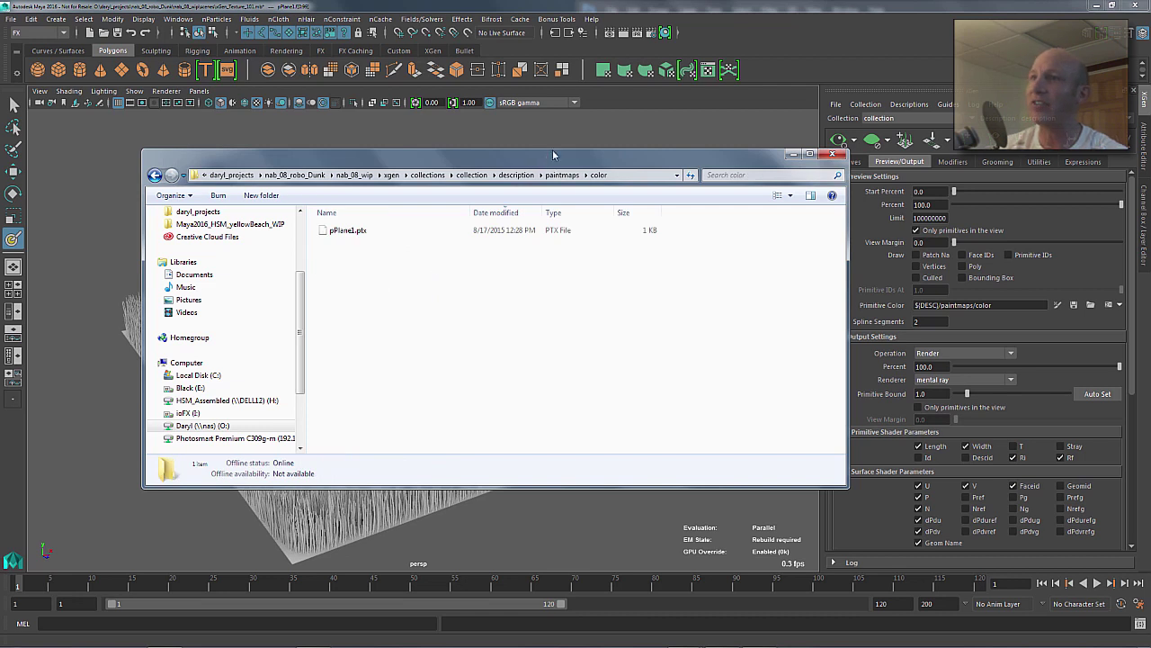
pyautogui.moveTo(552, 149); pyautogui.dragTo(507, 120)
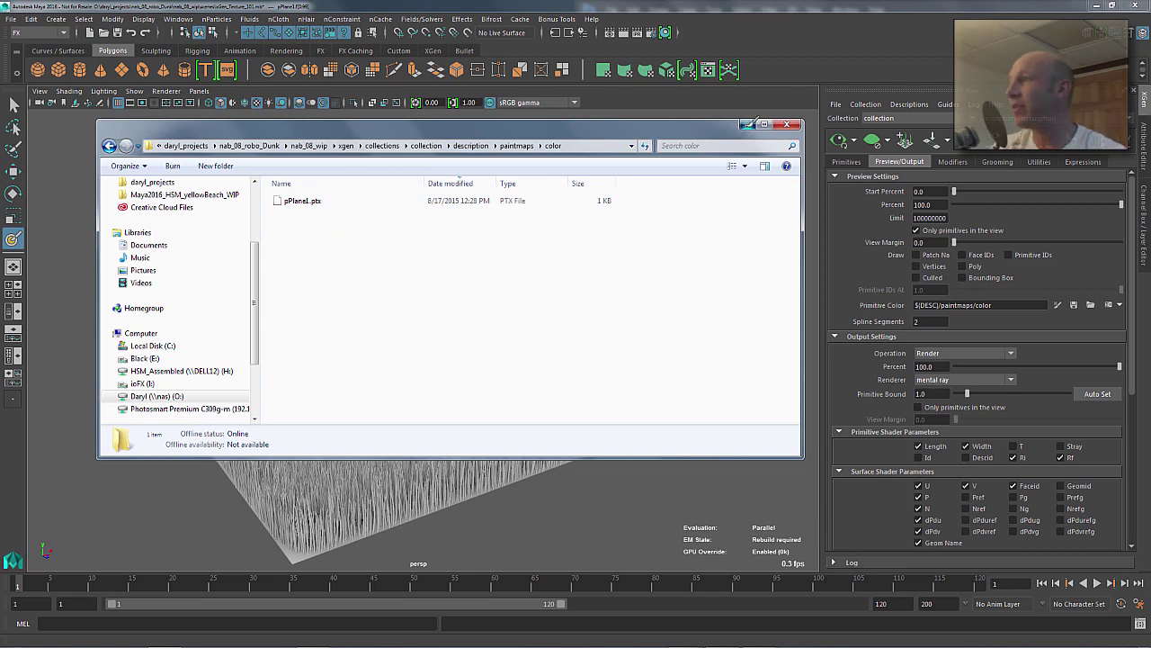
pyautogui.click(787, 124)
# - Hide the XGen grass preview so the bare plane is shown
pyautogui.keyDown('alt'); pyautogui.moveTo(554, 296); pyautogui.dragTo(558, 295); pyautogui.keyUp('alt')
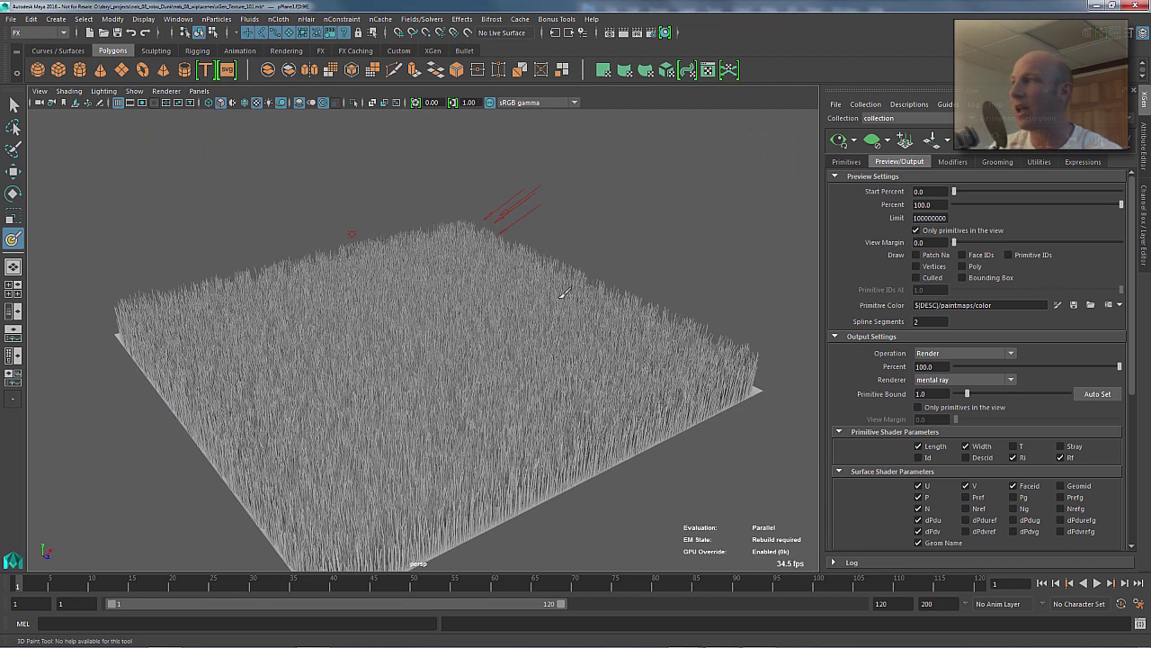
pyautogui.click(872, 139)
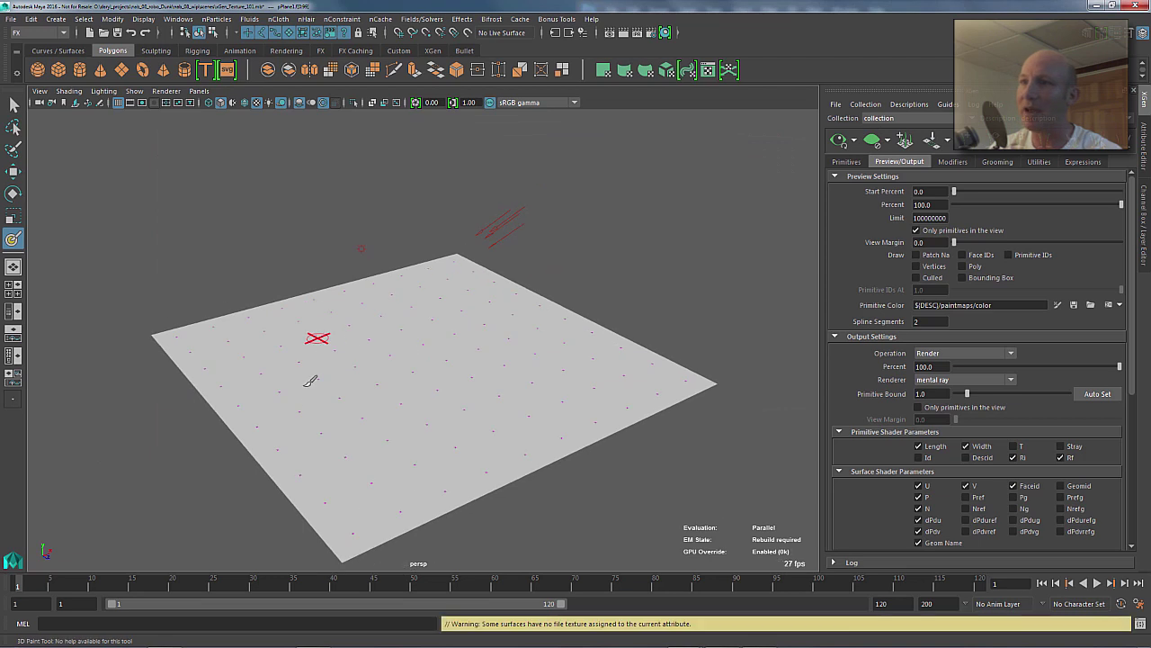
pyautogui.click(317, 338)
pyautogui.keyDown('alt'); pyautogui.moveTo(311, 401); pyautogui.dragTo(372, 398); pyautogui.keyUp('alt')
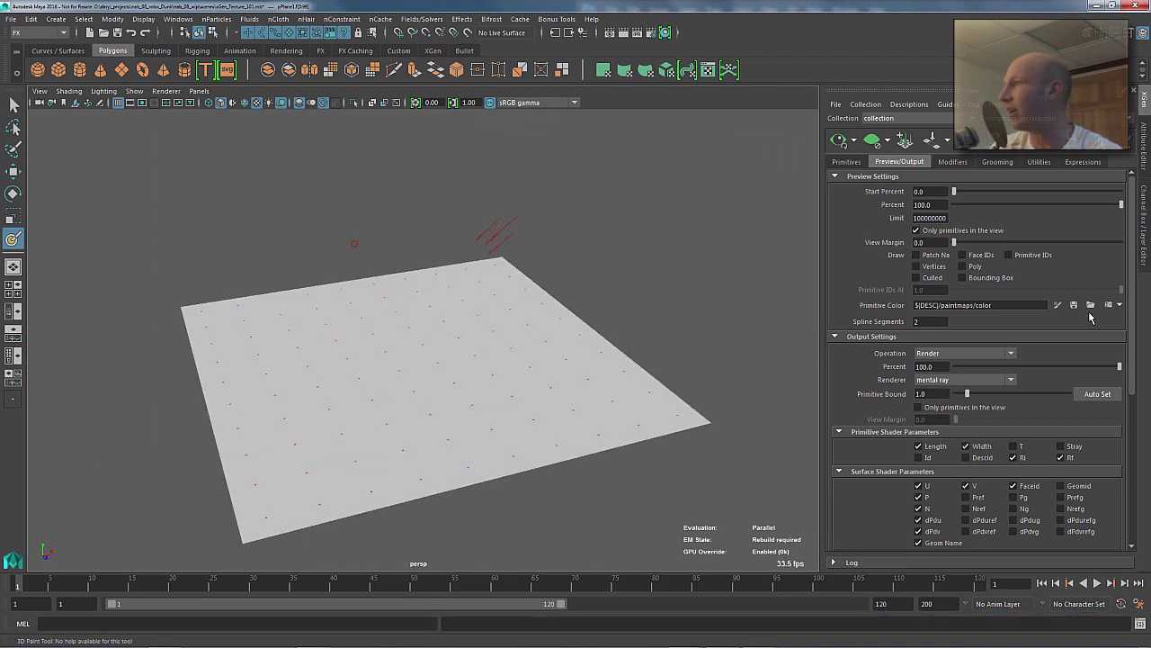
# - Paint a black wavy stroke across the plane's Primitive Color map
pyautogui.click(1058, 306)
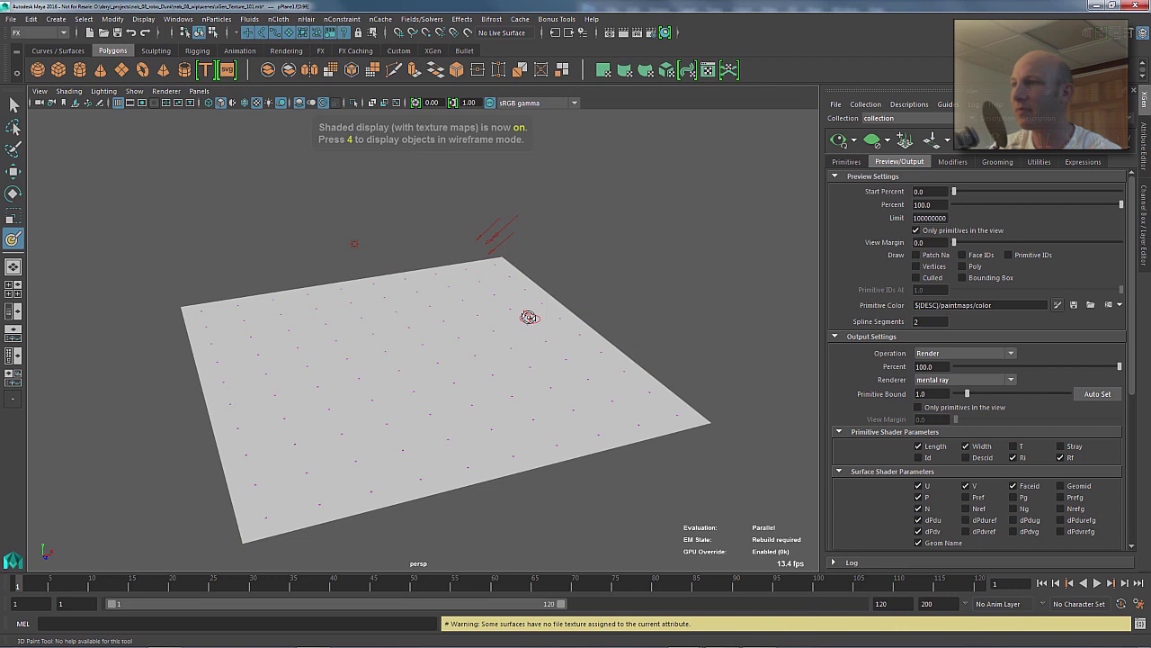
pyautogui.keyDown('alt'); pyautogui.moveTo(527, 322); pyautogui.dragTo(429, 321); pyautogui.keyUp('alt')
pyautogui.moveTo(277, 340)
pyautogui.mouseDown()
pyautogui.moveTo(310, 385)
pyautogui.moveTo(411, 313)
pyautogui.moveTo(435, 392)
pyautogui.moveTo(478, 412)
pyautogui.moveTo(514, 410)
pyautogui.mouseUp()
# - Switch to the Hypershade/Outliner/Persp layout and frame the nodes in the graph
pyautogui.press('space')
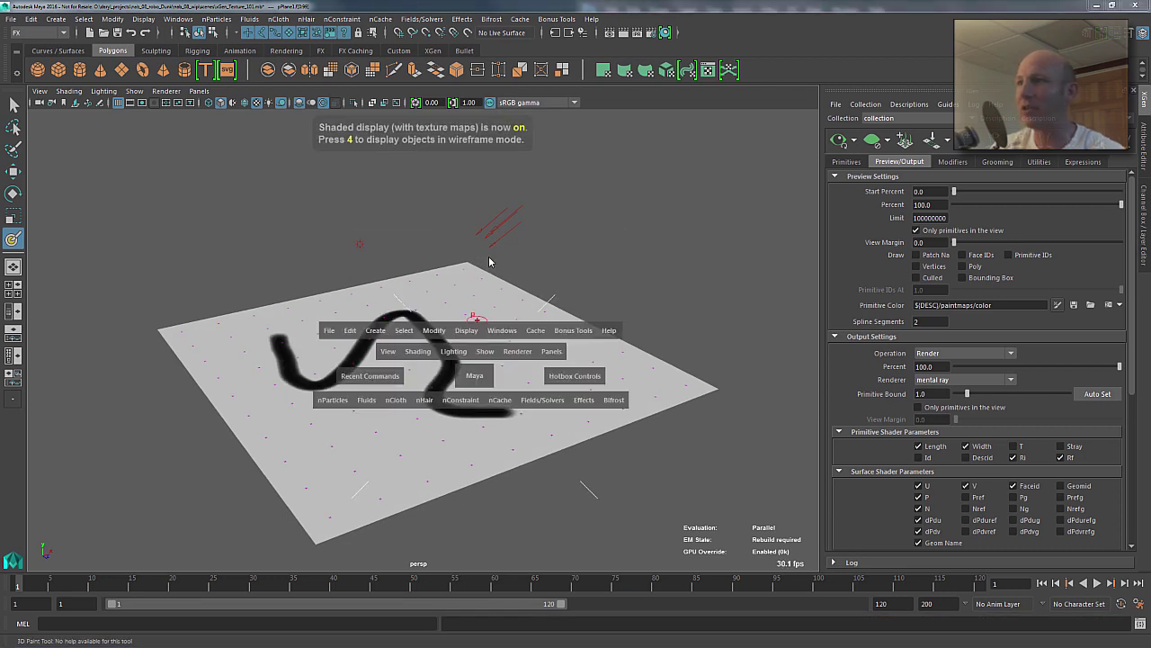
pyautogui.moveTo(491, 266); pyautogui.dragTo(555, 262)
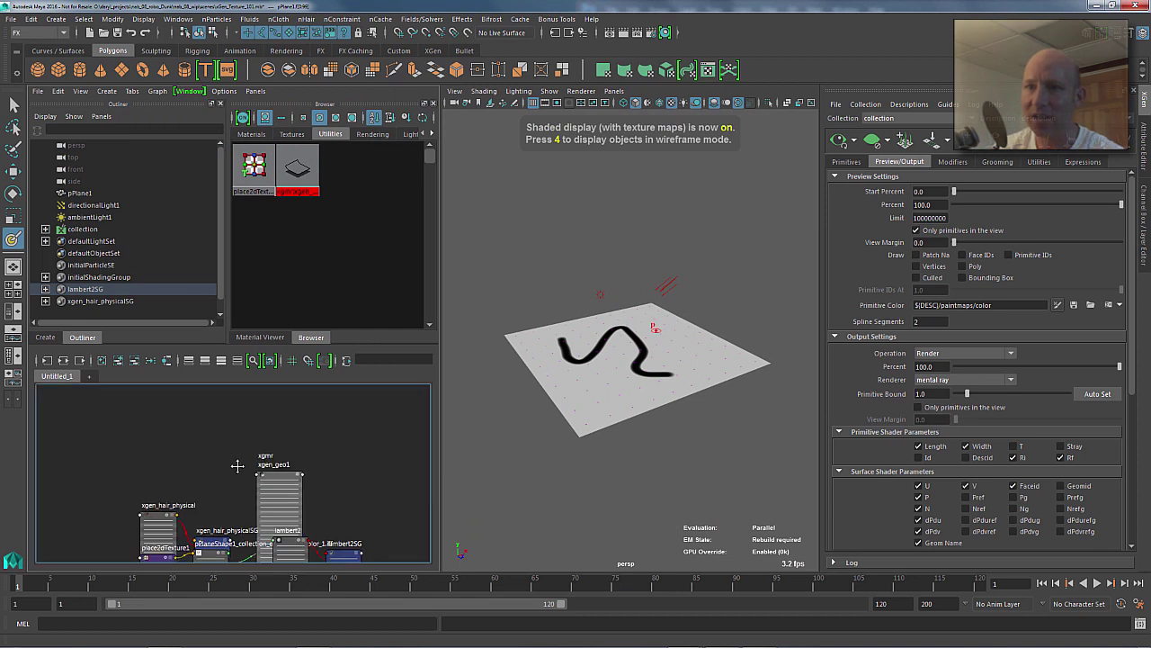
pyautogui.keyDown('alt'); pyautogui.moveTo(237, 467); pyautogui.dragTo(240, 407, button='middle'); pyautogui.keyUp('alt')
pyautogui.moveTo(202, 456); pyautogui.dragTo(180, 530)
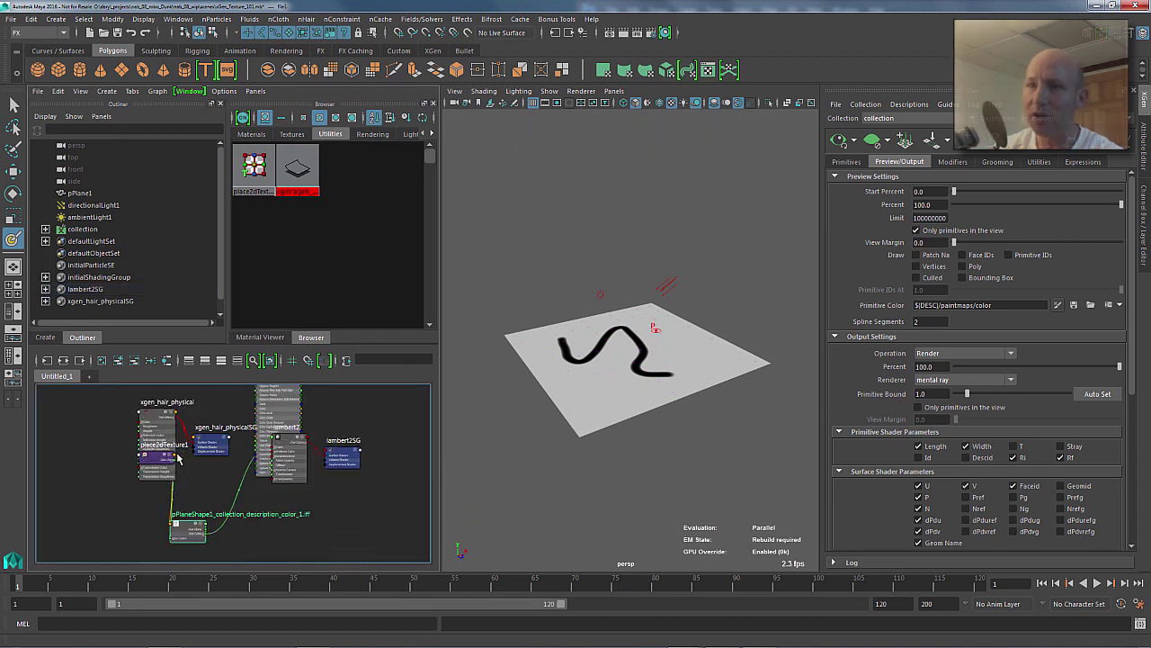
pyautogui.moveTo(175, 531)
pyautogui.keyDown('alt'); pyautogui.mouseDown(button='middle')
pyautogui.moveTo(204, 503)
pyautogui.moveTo(84, 598)
pyautogui.mouseUp(button='middle'); pyautogui.keyUp('alt')
pyautogui.scroll(3, 184, 510)
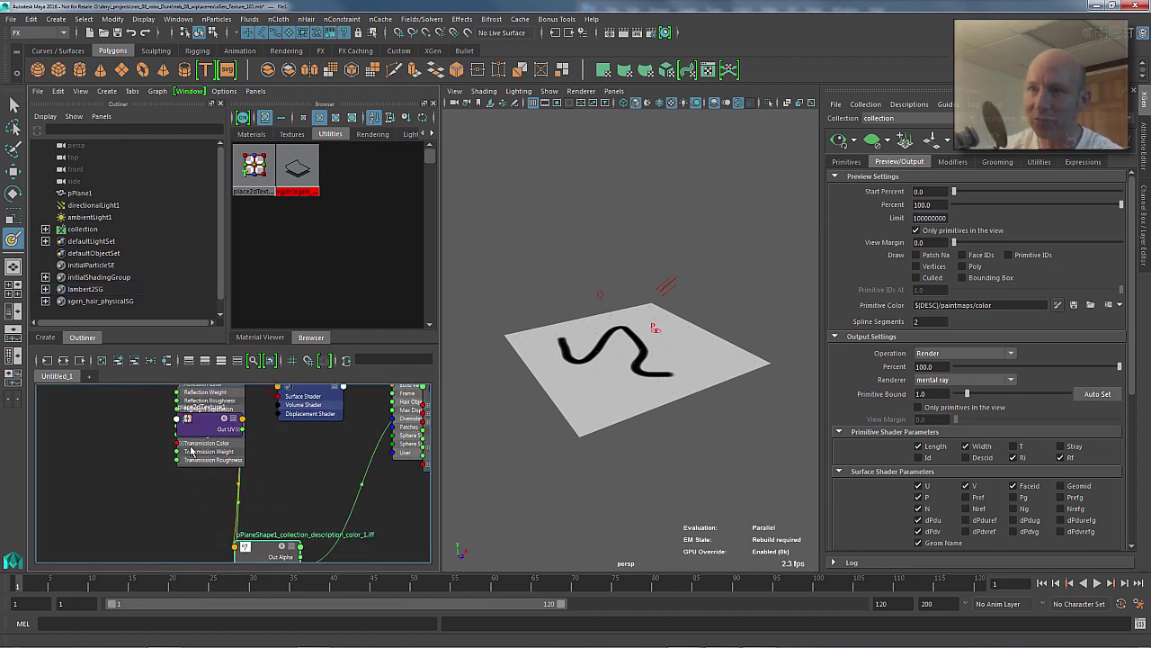
# - Arrange the place2dTexture and colour file nodes in the node graph
pyautogui.click(216, 431)
pyautogui.moveTo(165, 520); pyautogui.dragTo(159, 555)
pyautogui.keyDown('alt'); pyautogui.moveTo(159, 555); pyautogui.dragTo(125, 519, button='middle'); pyautogui.keyUp('alt')
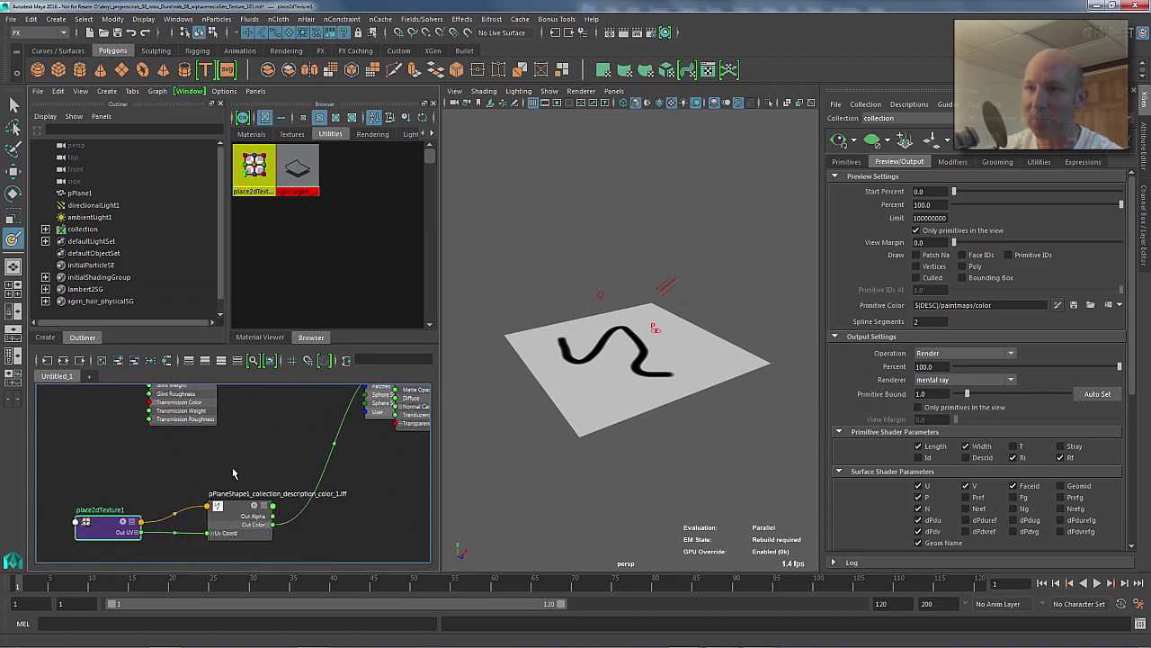
pyautogui.click(232, 520)
pyautogui.moveTo(233, 520); pyautogui.dragTo(231, 513)
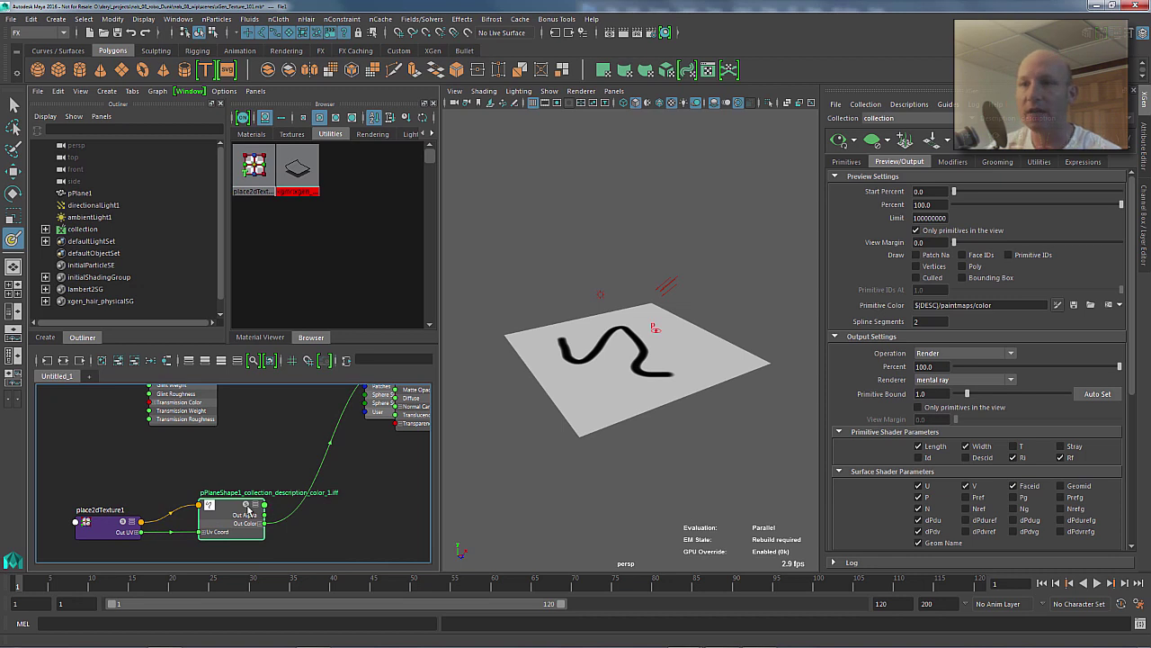
pyautogui.moveTo(236, 513); pyautogui.dragTo(241, 507)
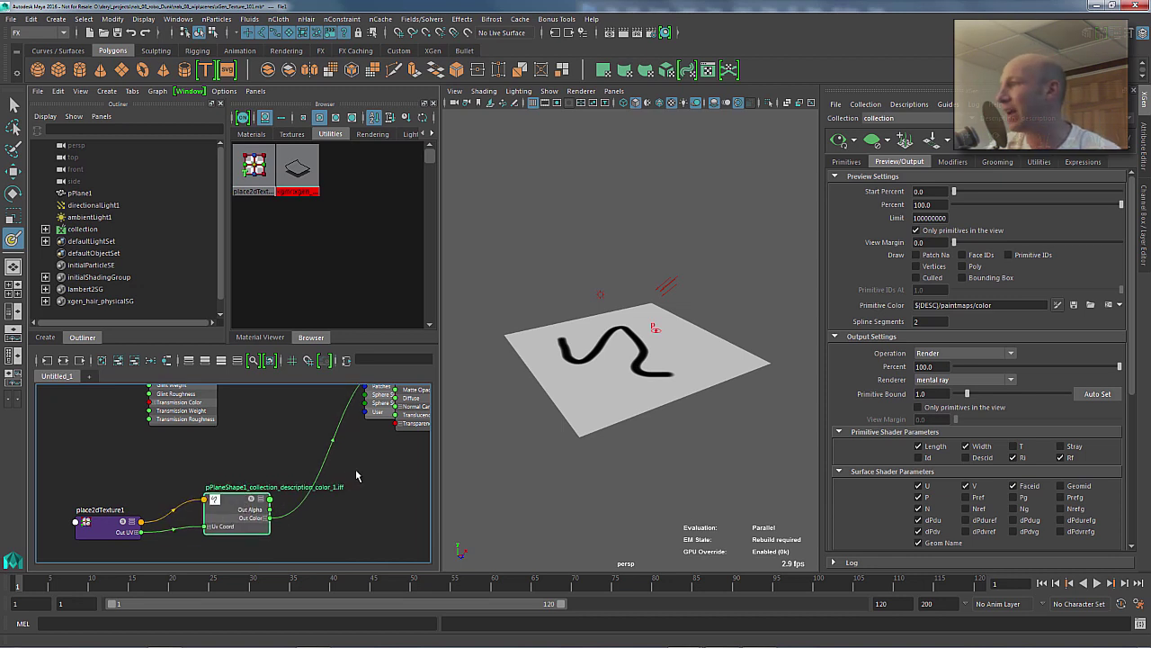
pyautogui.keyDown('alt'); pyautogui.moveTo(301, 478); pyautogui.dragTo(283, 451, button='middle'); pyautogui.keyUp('alt')
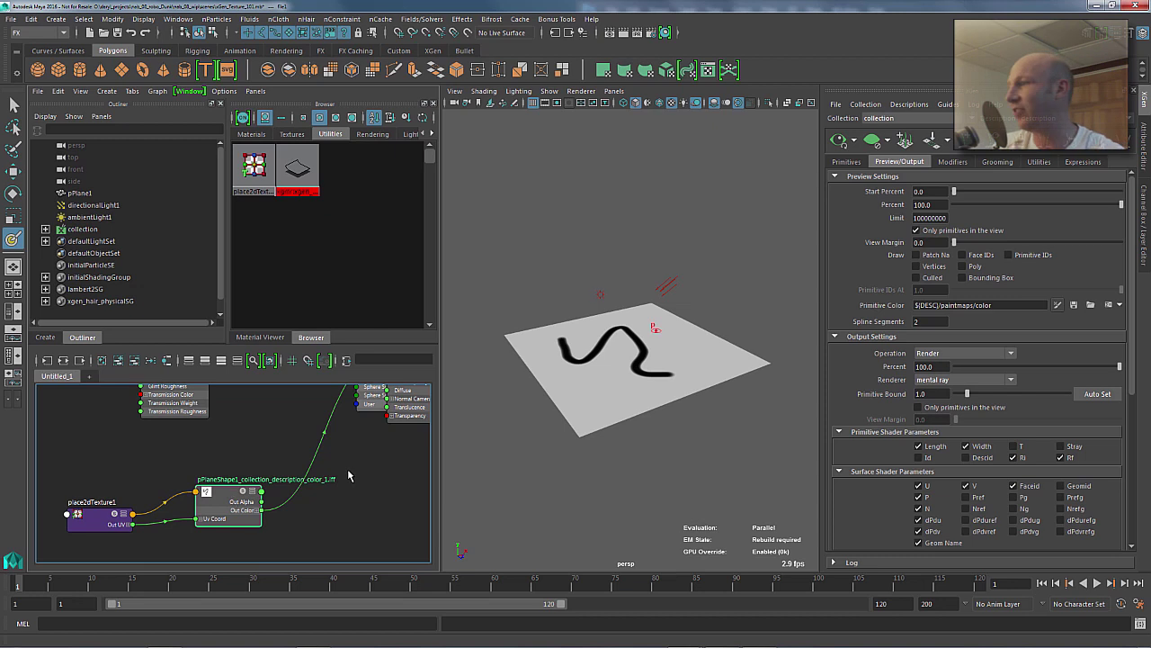
pyautogui.moveTo(221, 516); pyautogui.dragTo(213, 522)
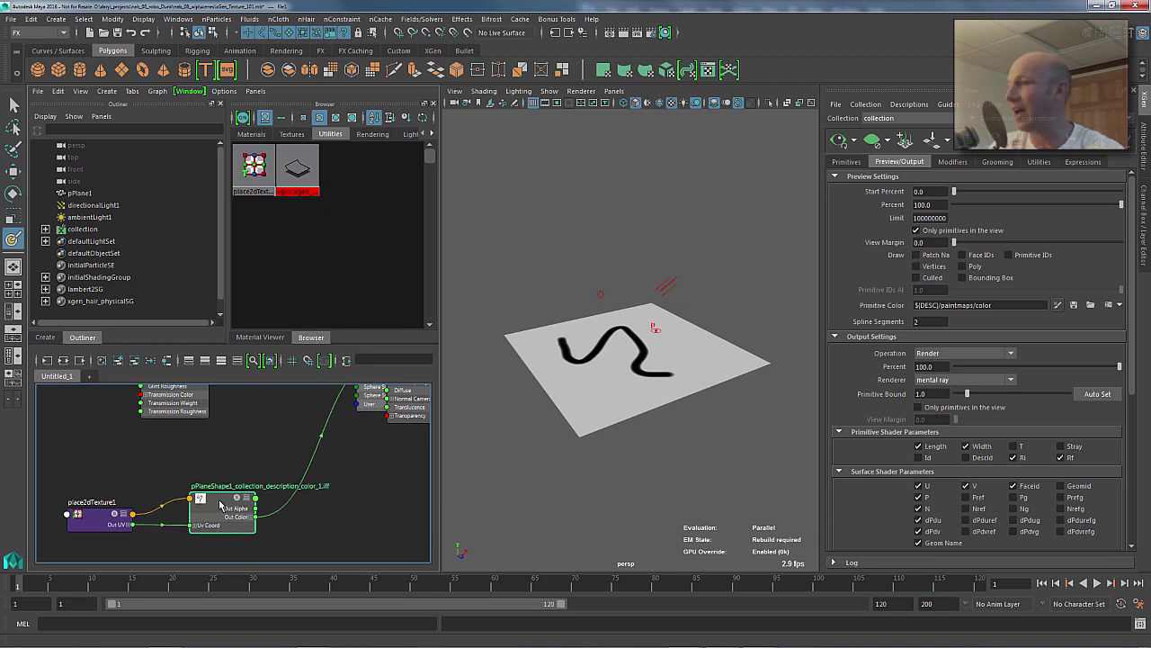
pyautogui.keyDown('alt'); pyautogui.moveTo(640, 352); pyautogui.dragTo(684, 387); pyautogui.keyUp('alt')
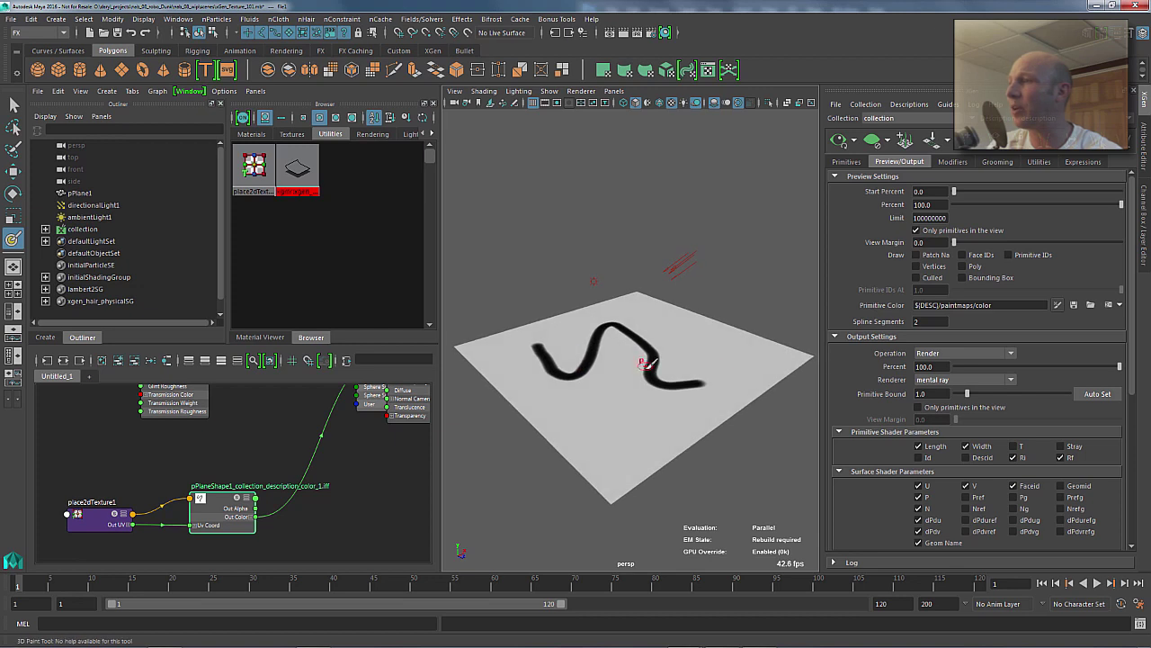
# - Turn the XGen grass preview back on over the plane
pyautogui.click(838, 143)
pyautogui.keyDown('alt'); pyautogui.moveTo(611, 267); pyautogui.dragTo(647, 275); pyautogui.keyUp('alt')
pyautogui.keyDown('alt'); pyautogui.moveTo(636, 286); pyautogui.dragTo(598, 308, button='right'); pyautogui.keyUp('alt')
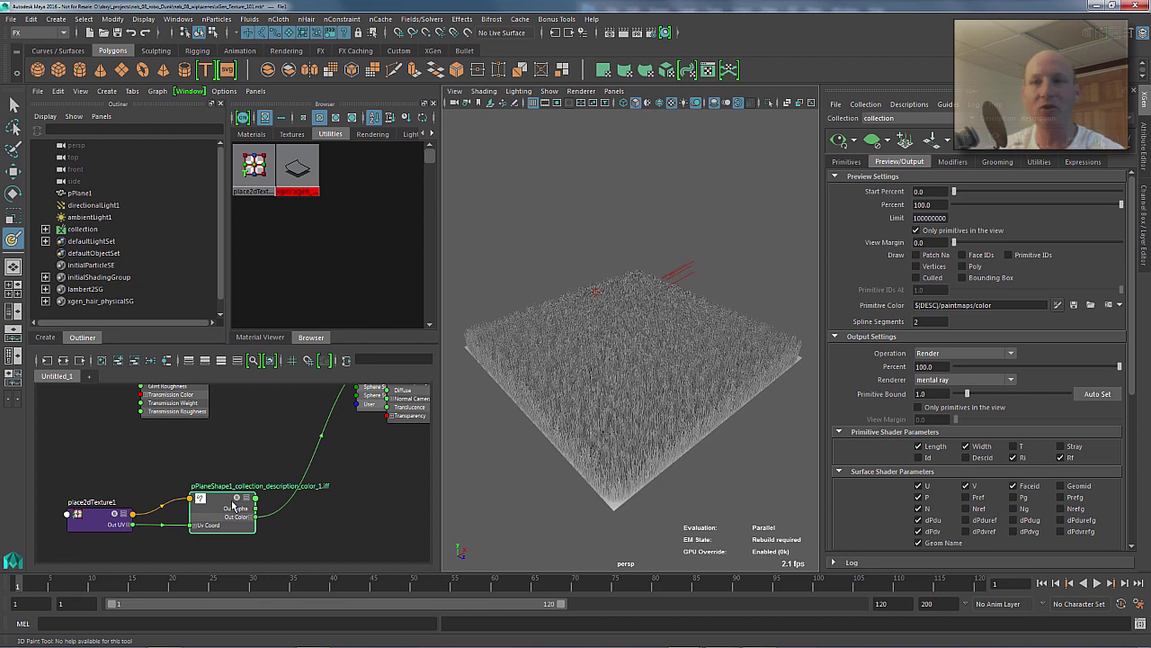
# - Check pPlane1.ptx in the color folder, then move the colour file node higher
pyautogui.scroll(2, 233, 506)
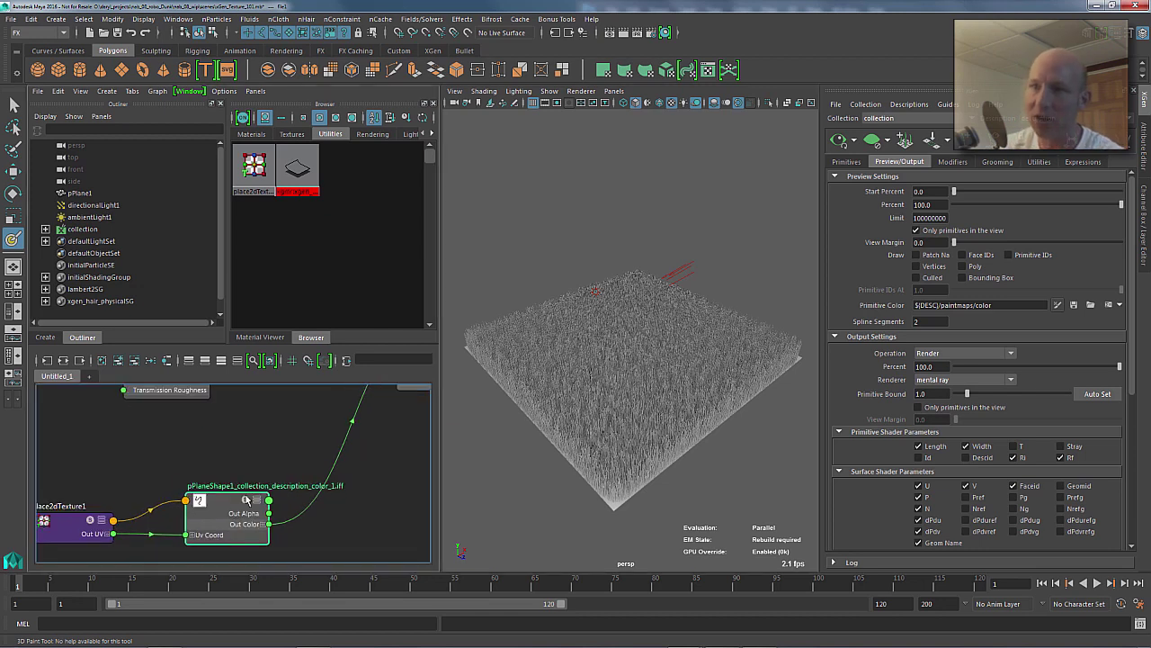
pyautogui.keyDown('alt'); pyautogui.moveTo(233, 506); pyautogui.dragTo(216, 486, button='middle'); pyautogui.keyUp('alt')
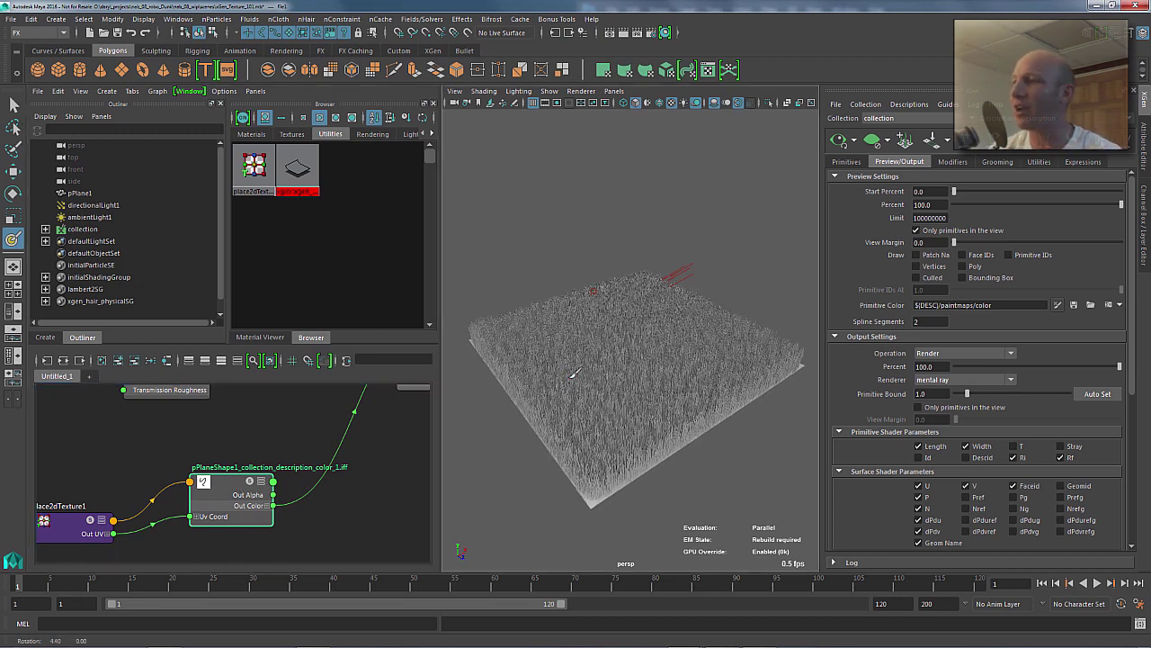
pyautogui.scroll(3, 535, 390)
pyautogui.hotkey('alt', 'Tab')
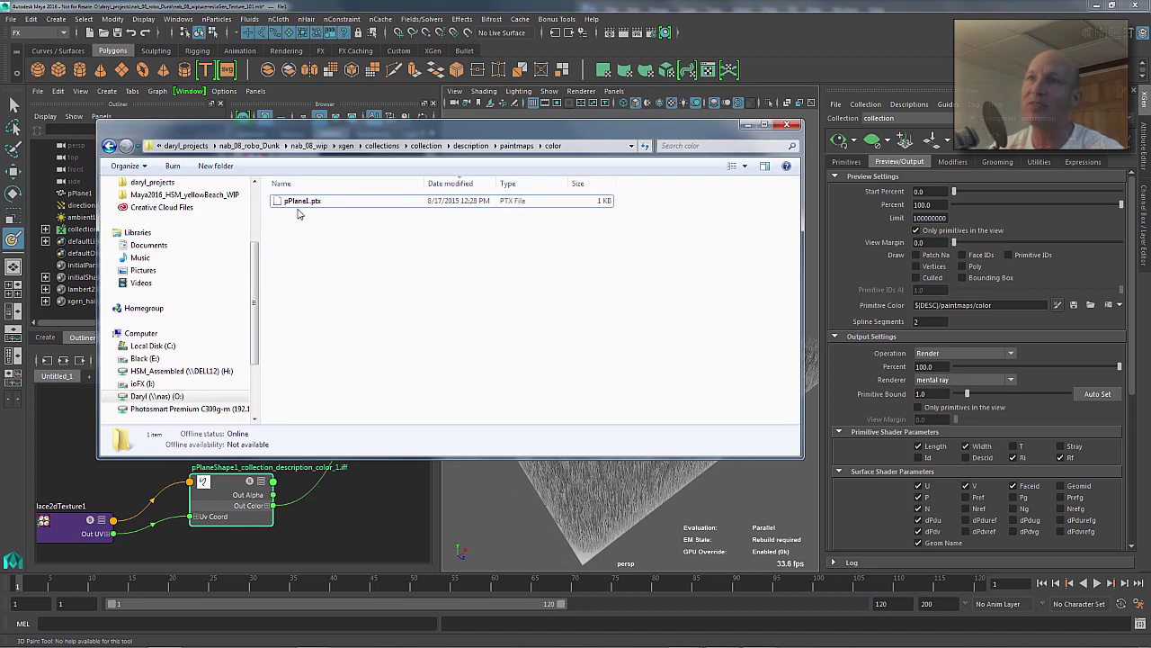
pyautogui.click(746, 125)
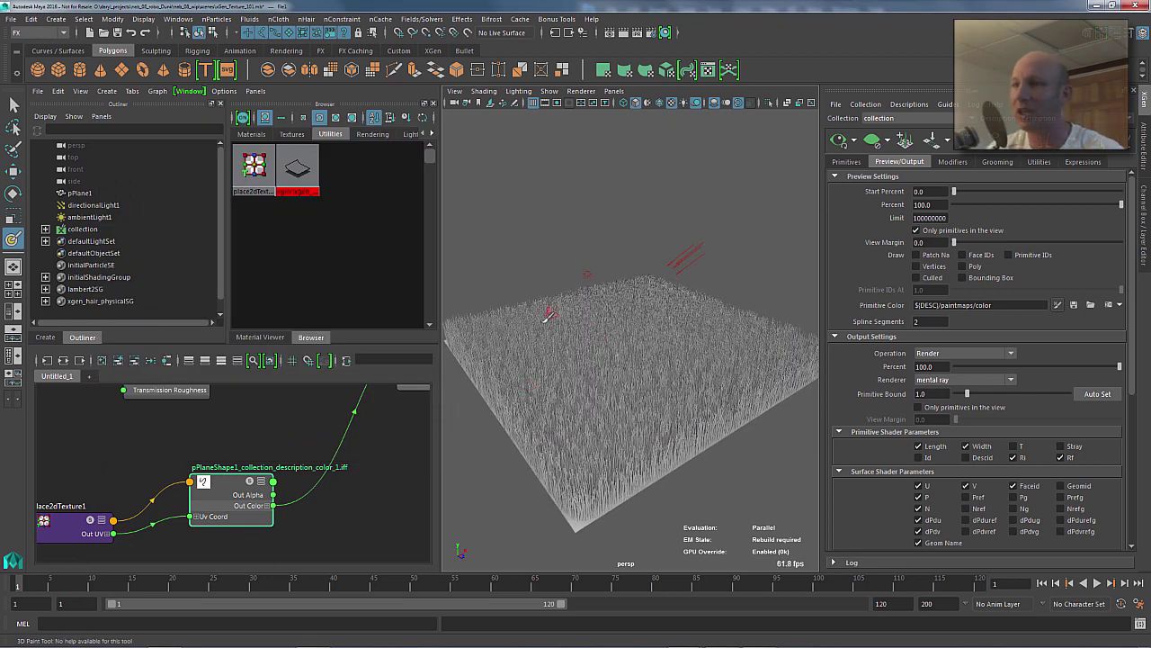
pyautogui.moveTo(225, 484); pyautogui.dragTo(260, 463)
# - Show the painted colour map on the preview grass as dark blotchy patches
pyautogui.click(1073, 306)
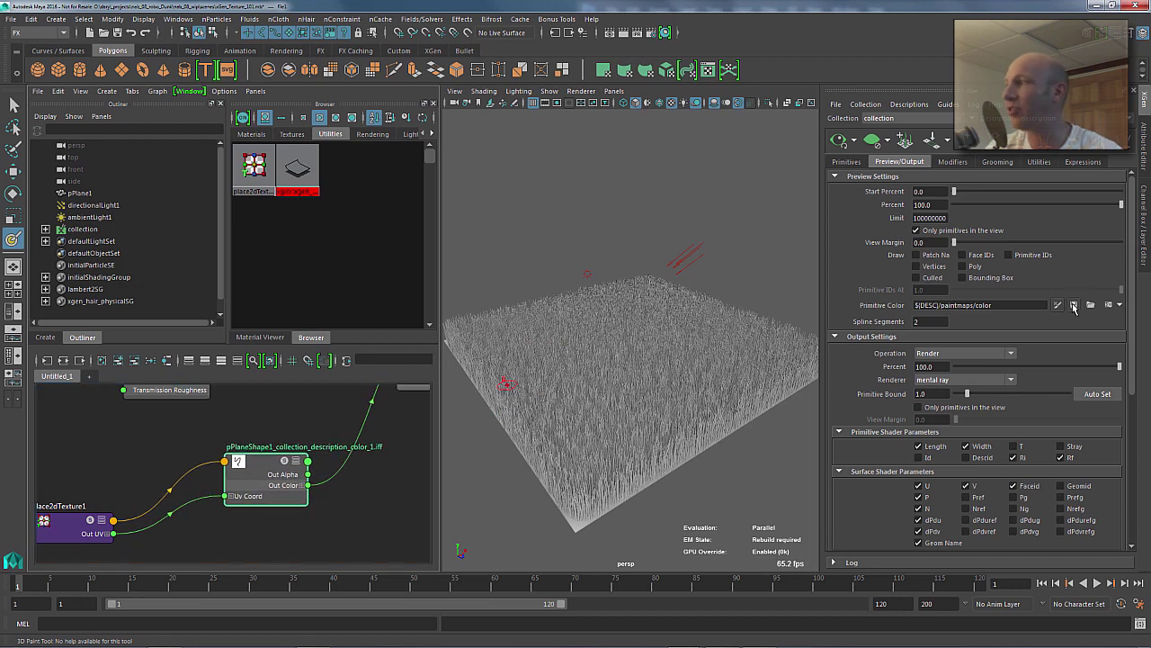
pyautogui.moveTo(572, 313)
pyautogui.keyDown('alt'); pyautogui.mouseDown()
pyautogui.moveTo(540, 334)
pyautogui.moveTo(635, 323)
pyautogui.moveTo(526, 306)
pyautogui.mouseUp(); pyautogui.keyUp('alt')
pyautogui.scroll(5, 624, 325)
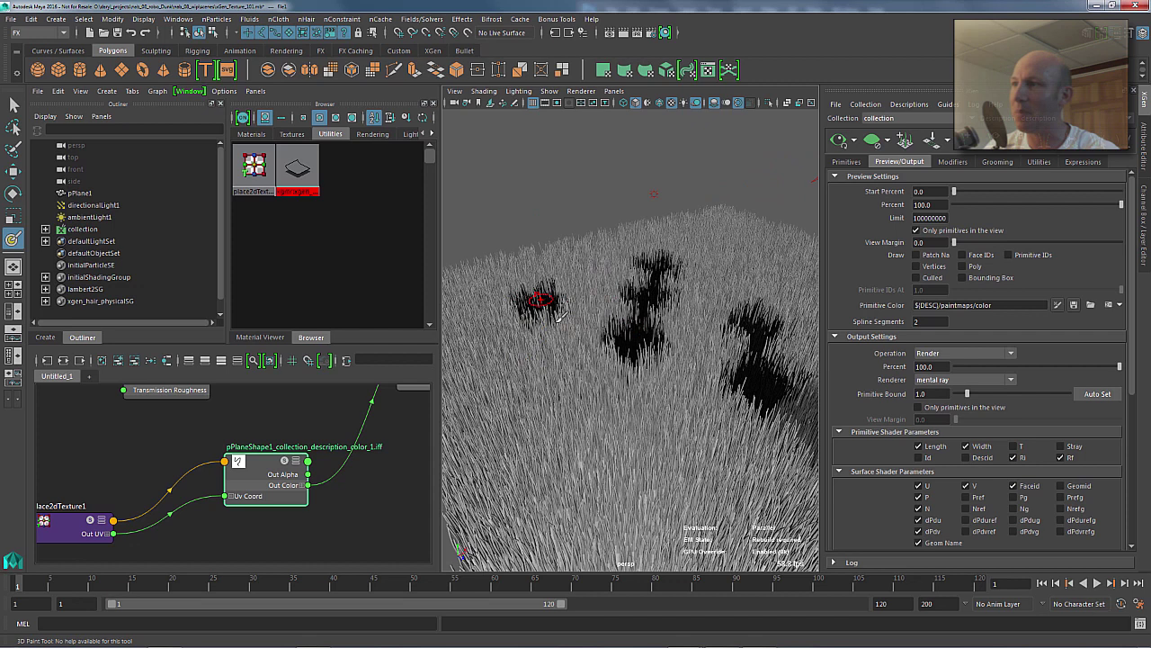
pyautogui.keyDown('alt'); pyautogui.moveTo(706, 357); pyautogui.dragTo(681, 342); pyautogui.keyUp('alt')
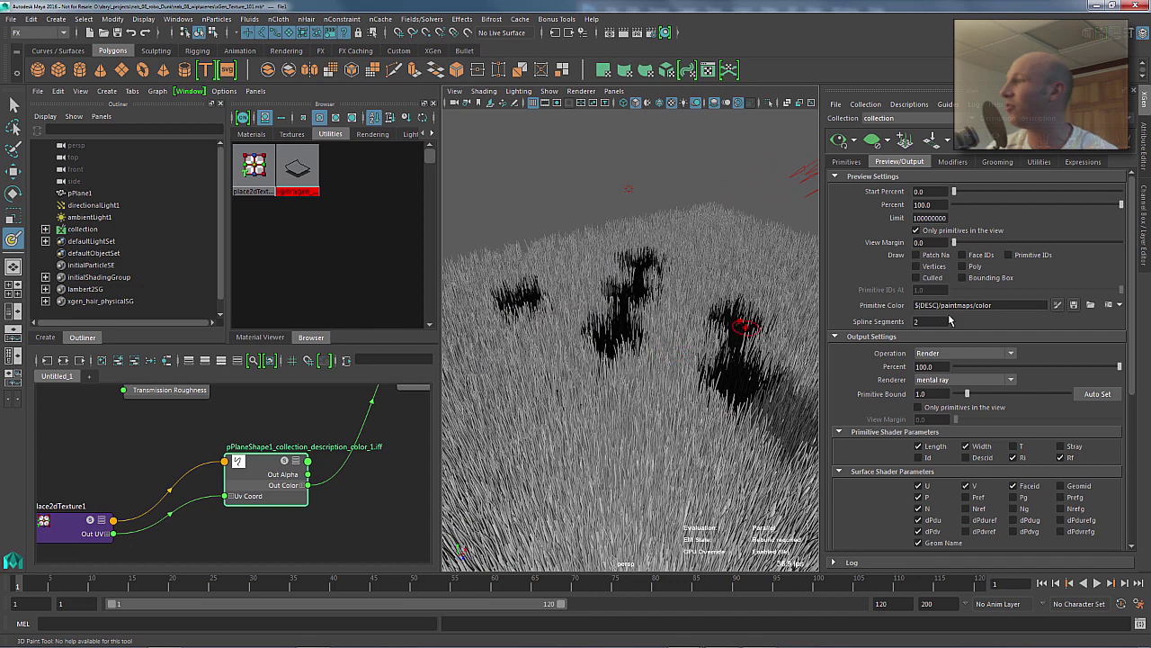
pyautogui.click(1121, 305)
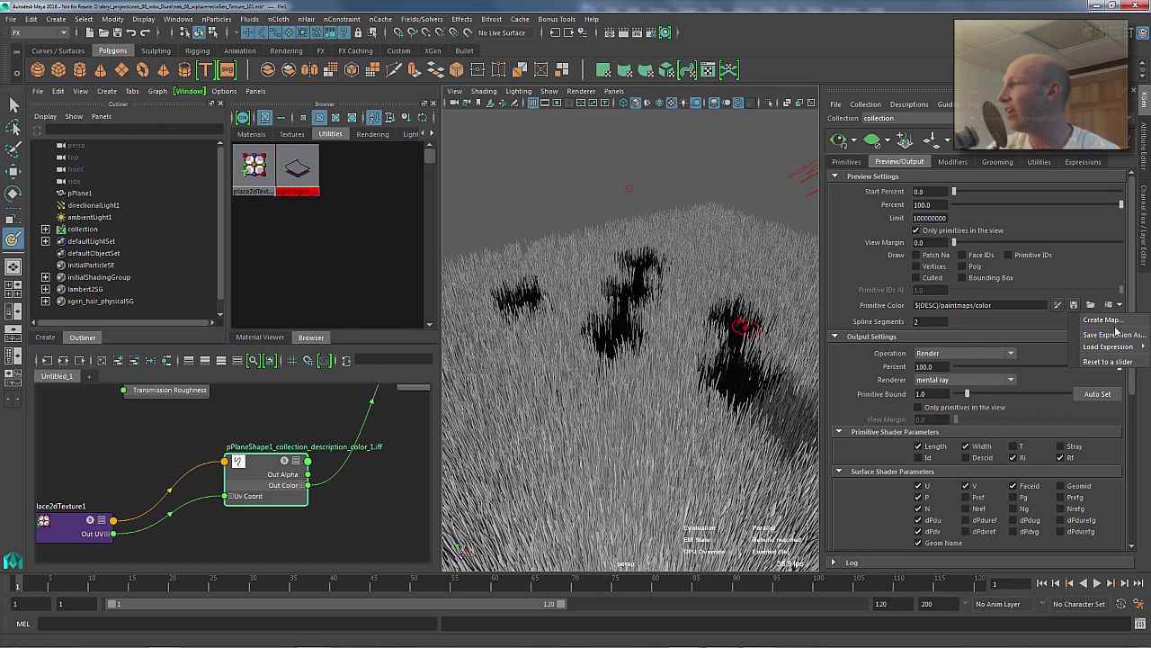
pyautogui.click(1107, 309)
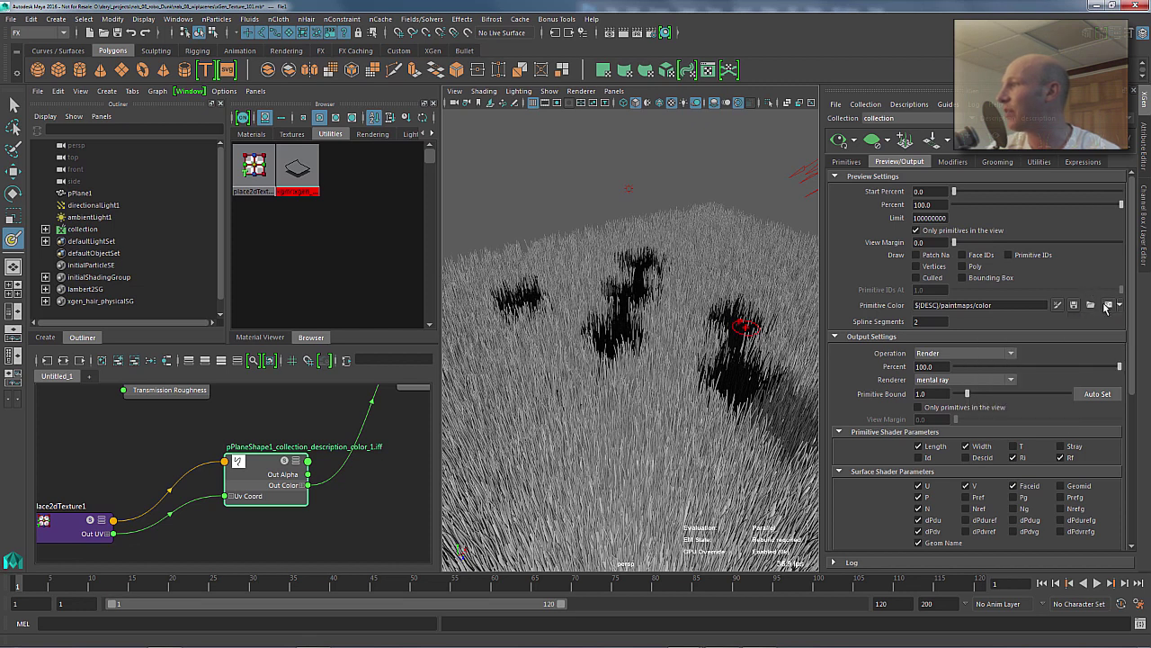
# - Change the #3dpaint value in the Primitive Color expression to 1000.0 and accept it
pyautogui.click(1109, 308)
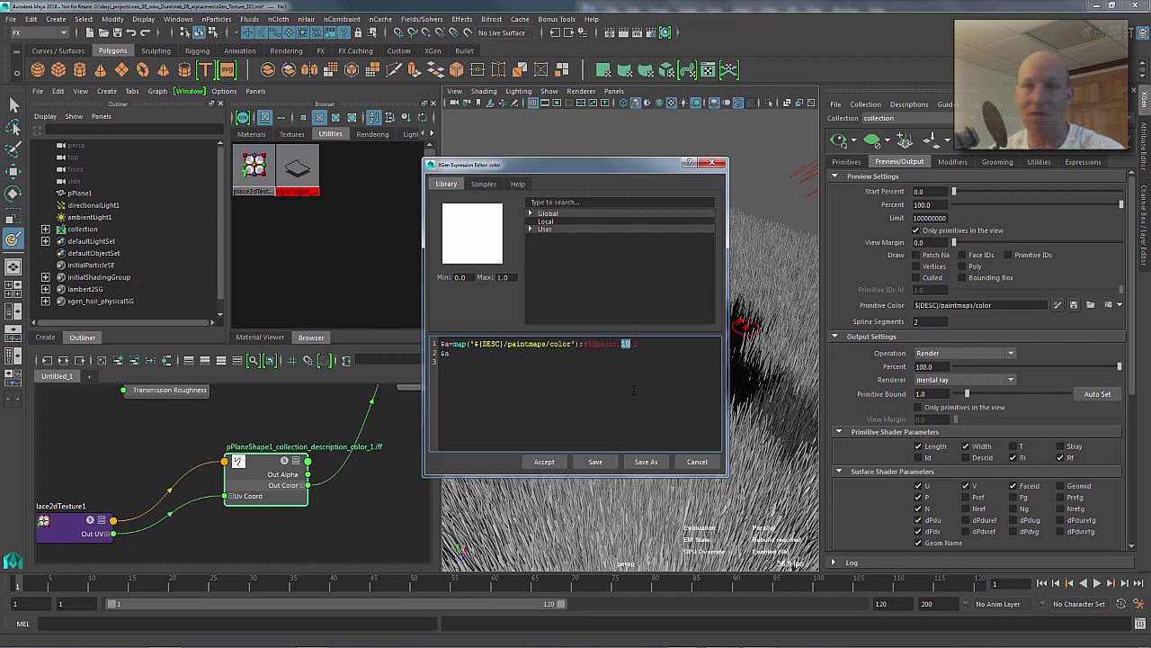
pyautogui.write('1')
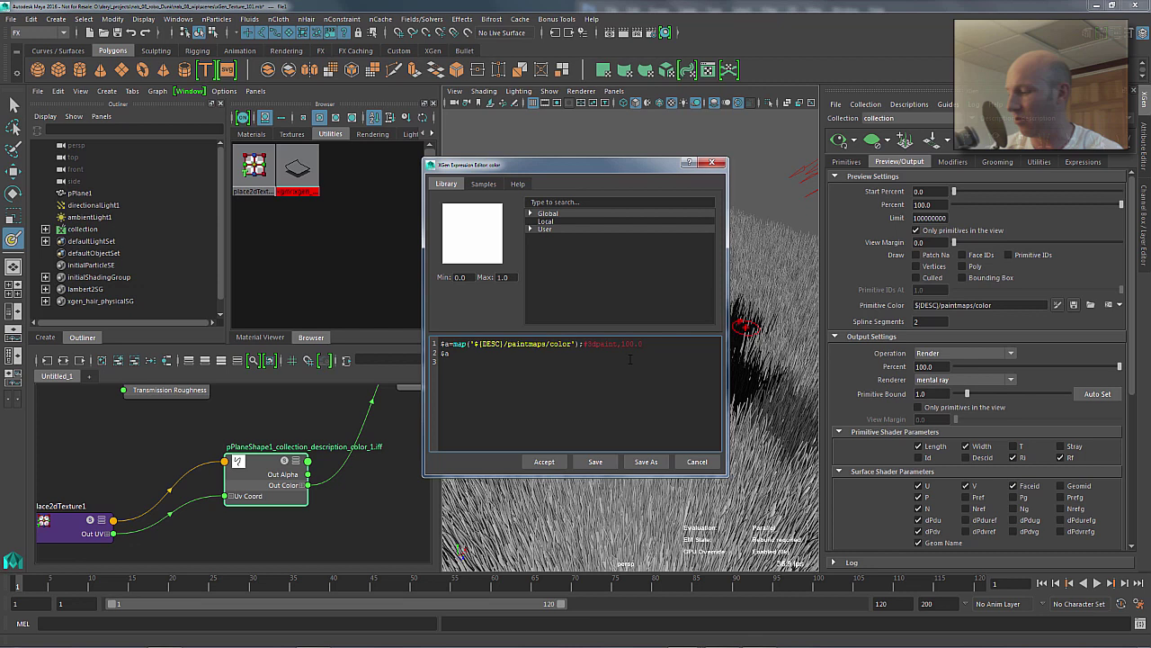
pyautogui.click(544, 462)
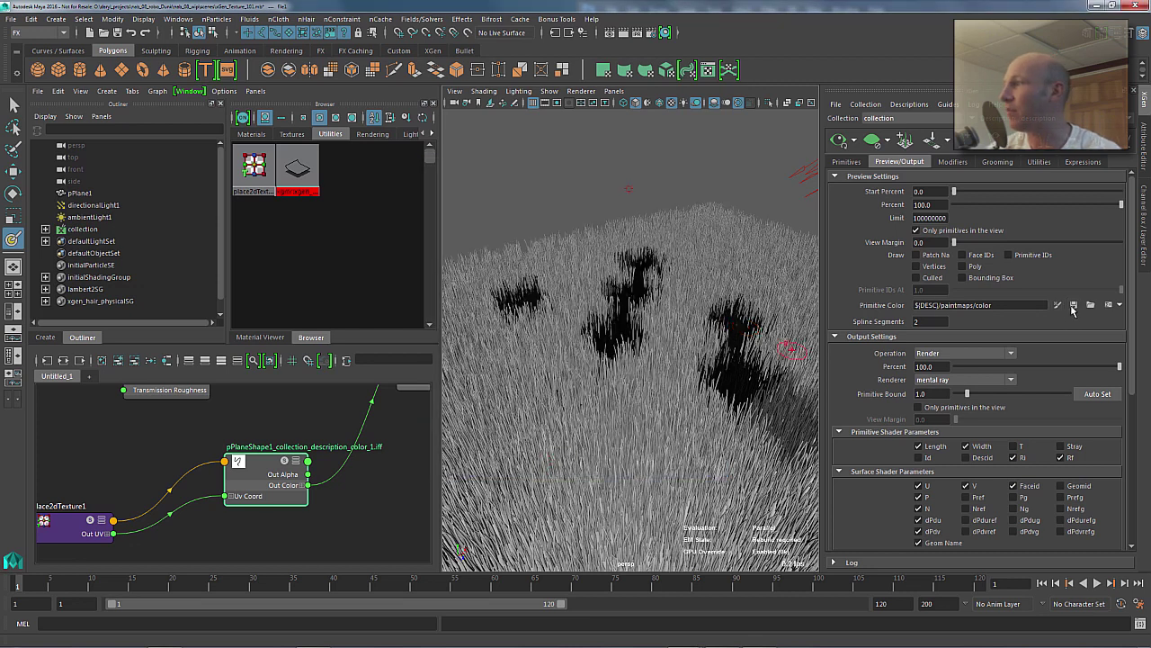
# - Check pPlane1.ptx in Explorer, then tumble Maya's view overhead to see the S stroke
pyautogui.scroll(3, 661, 311)
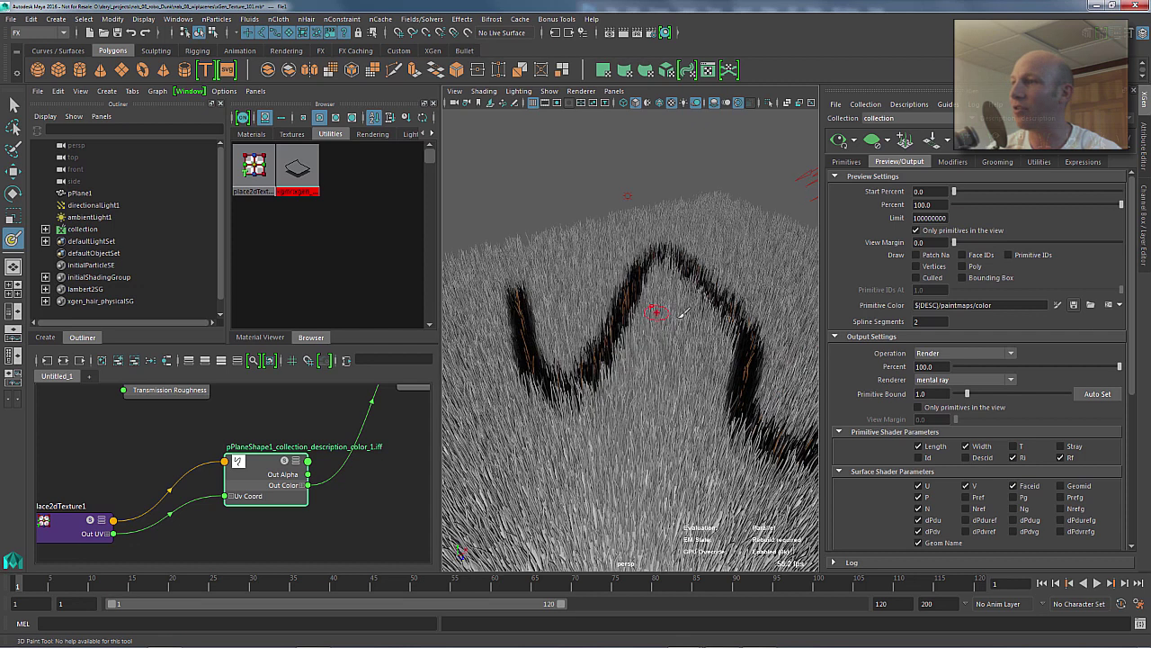
pyautogui.hotkey('alt', 'Tab')
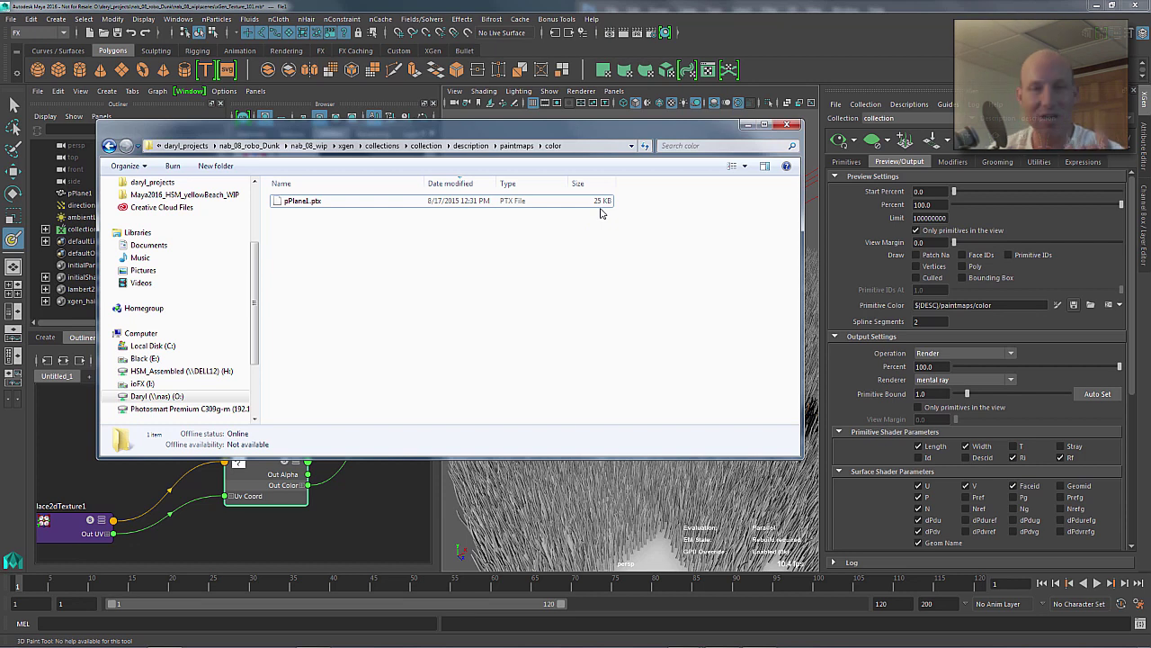
pyautogui.click(745, 124)
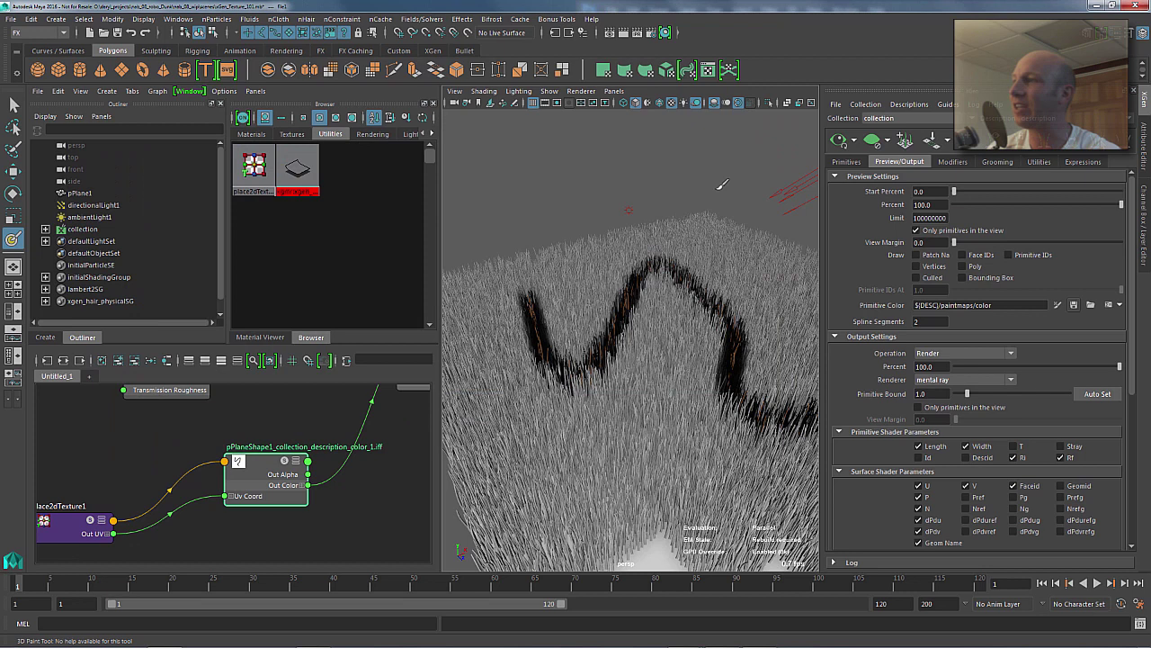
pyautogui.moveTo(643, 252)
pyautogui.keyDown('alt'); pyautogui.mouseDown()
pyautogui.moveTo(641, 271)
pyautogui.moveTo(663, 267)
pyautogui.moveTo(604, 264)
pyautogui.moveTo(642, 281)
pyautogui.mouseUp(); pyautogui.keyUp('alt')
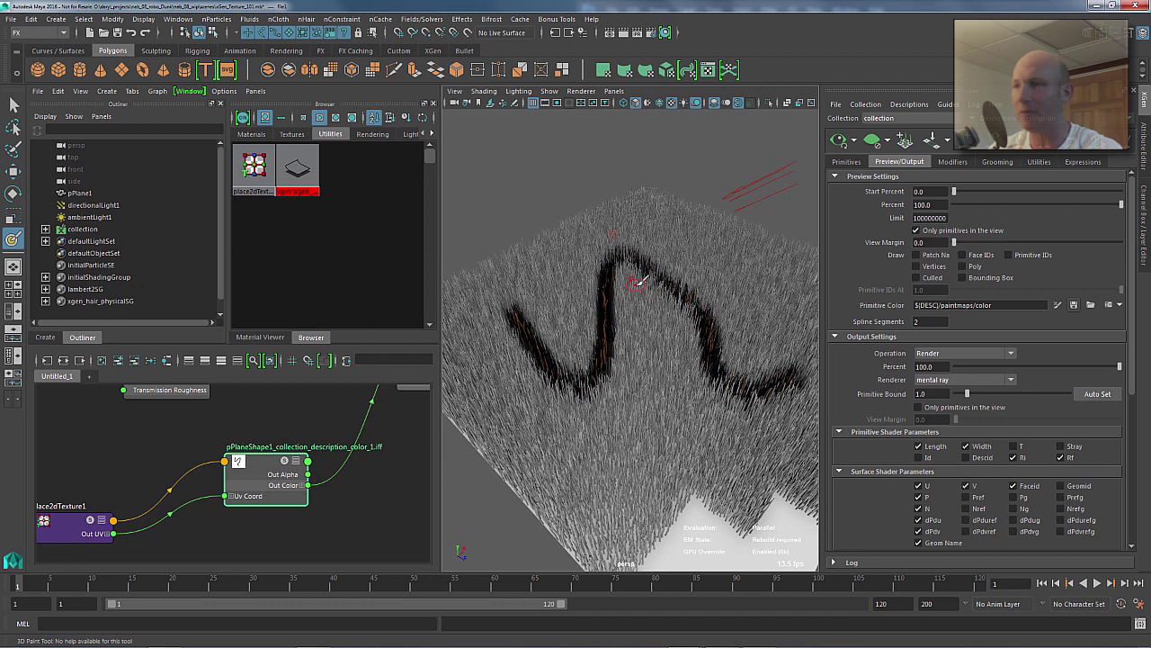
# - Paint the letters TorT in blue on the Photoshop canvas
pyautogui.hotkey('alt', 'Tab')
pyautogui.hotkey('alt', 'Tab')
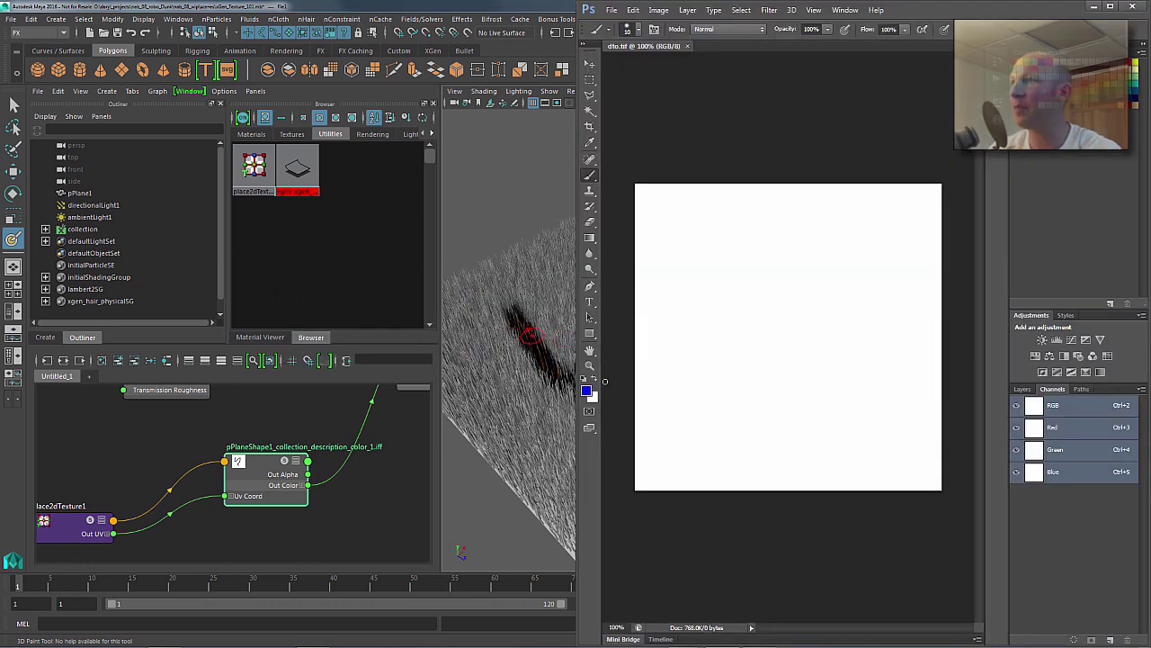
pyautogui.moveTo(685, 240)
pyautogui.mouseDown()
pyautogui.moveTo(684, 324)
pyautogui.moveTo(728, 238)
pyautogui.mouseUp()
pyautogui.moveTo(745, 275); pyautogui.dragTo(747, 324)
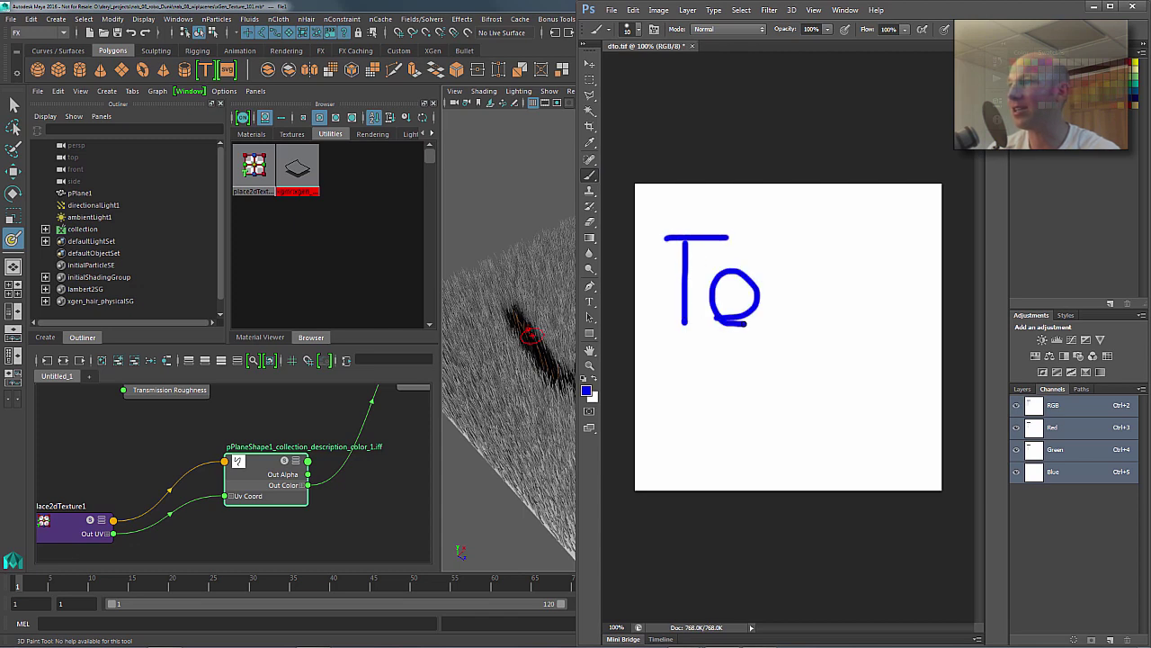
pyautogui.moveTo(836, 274)
pyautogui.mouseDown()
pyautogui.moveTo(790, 304)
pyautogui.moveTo(761, 330)
pyautogui.mouseUp()
pyautogui.moveTo(877, 241)
pyautogui.mouseDown()
pyautogui.moveTo(886, 351)
pyautogui.moveTo(923, 240)
pyautogui.mouseUp()
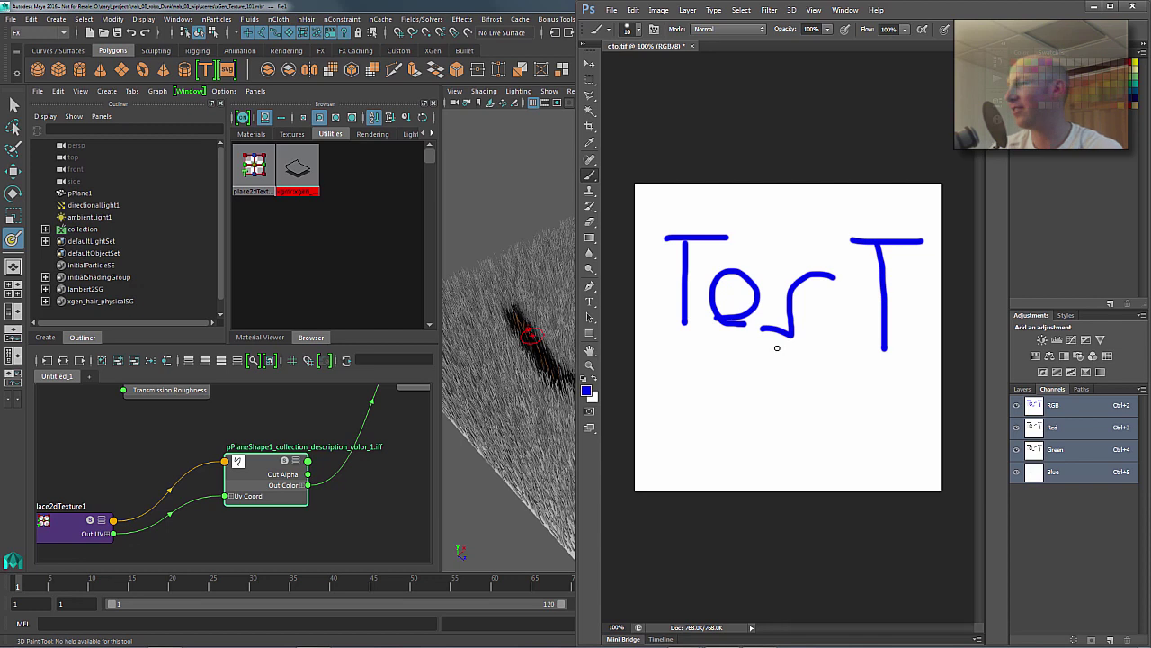
# - Save the image over dto.tif as a TIFF, confirming the replace and TIFF options
pyautogui.click(612, 10)
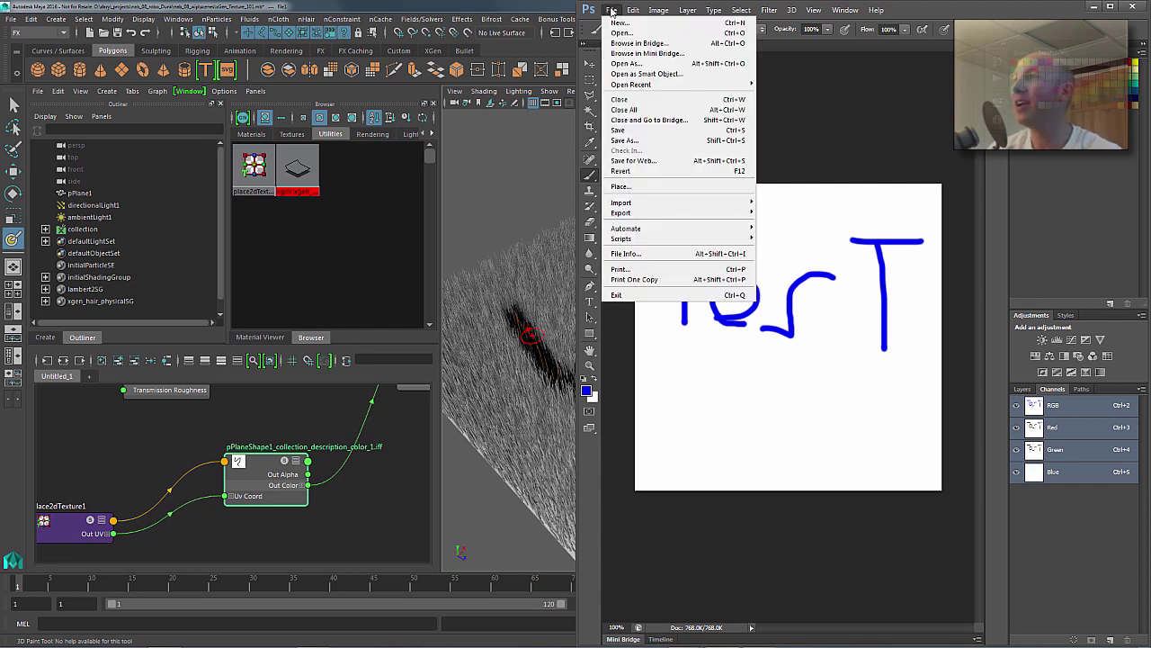
pyautogui.click(651, 131)
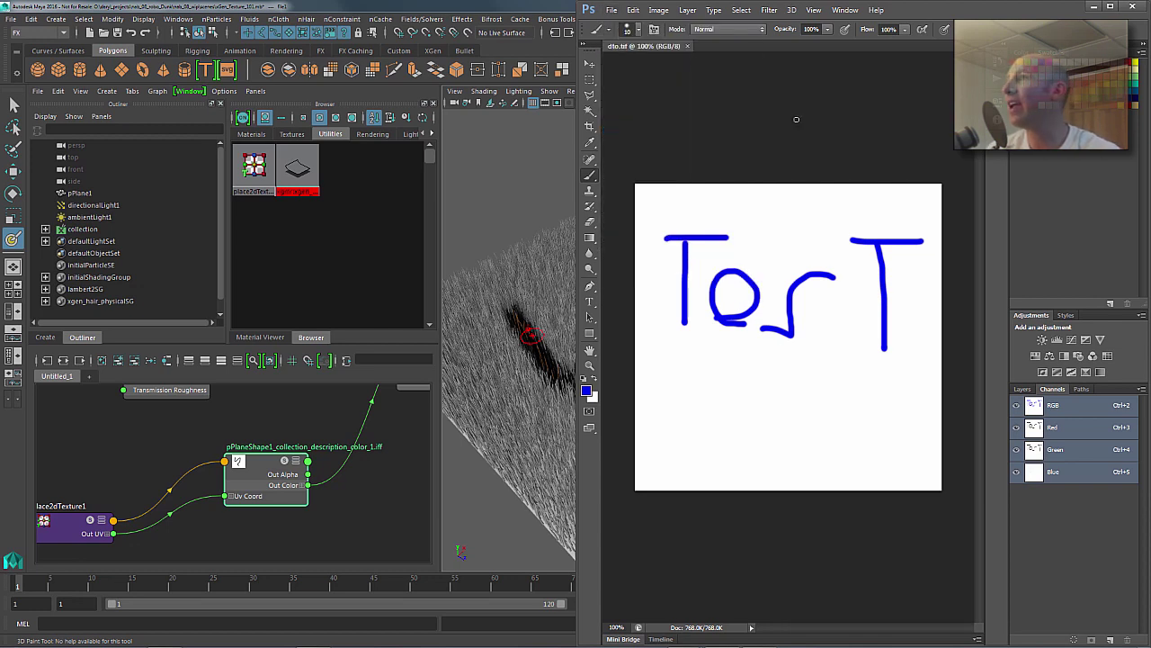
pyautogui.click(611, 9)
pyautogui.click(666, 142)
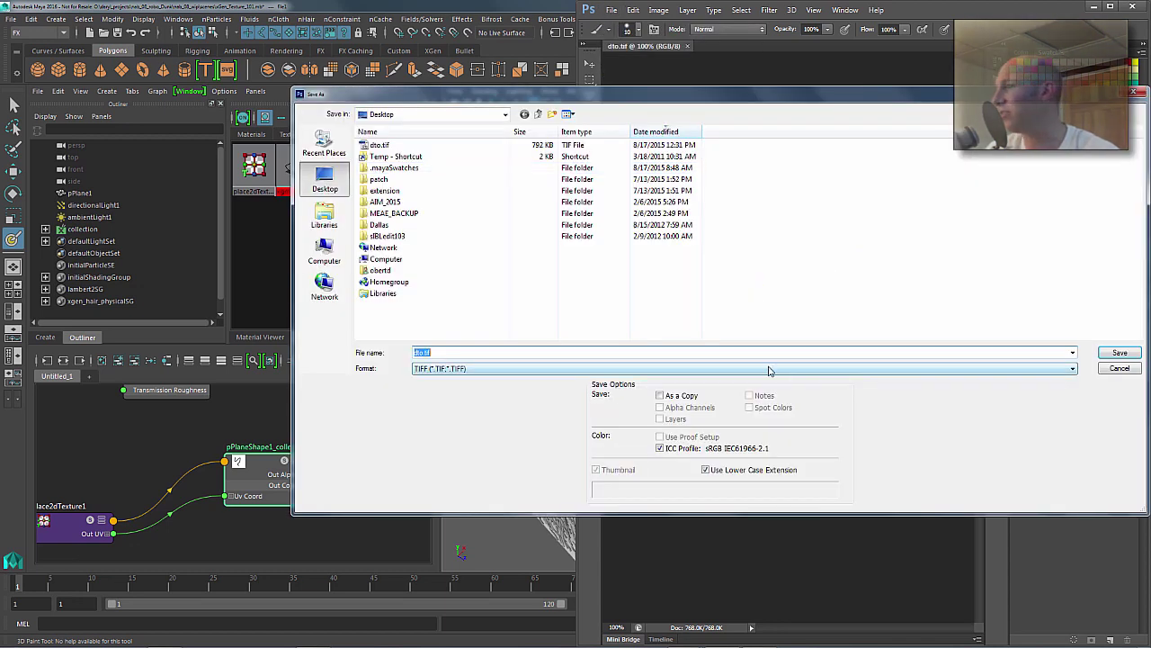
pyautogui.click(1122, 354)
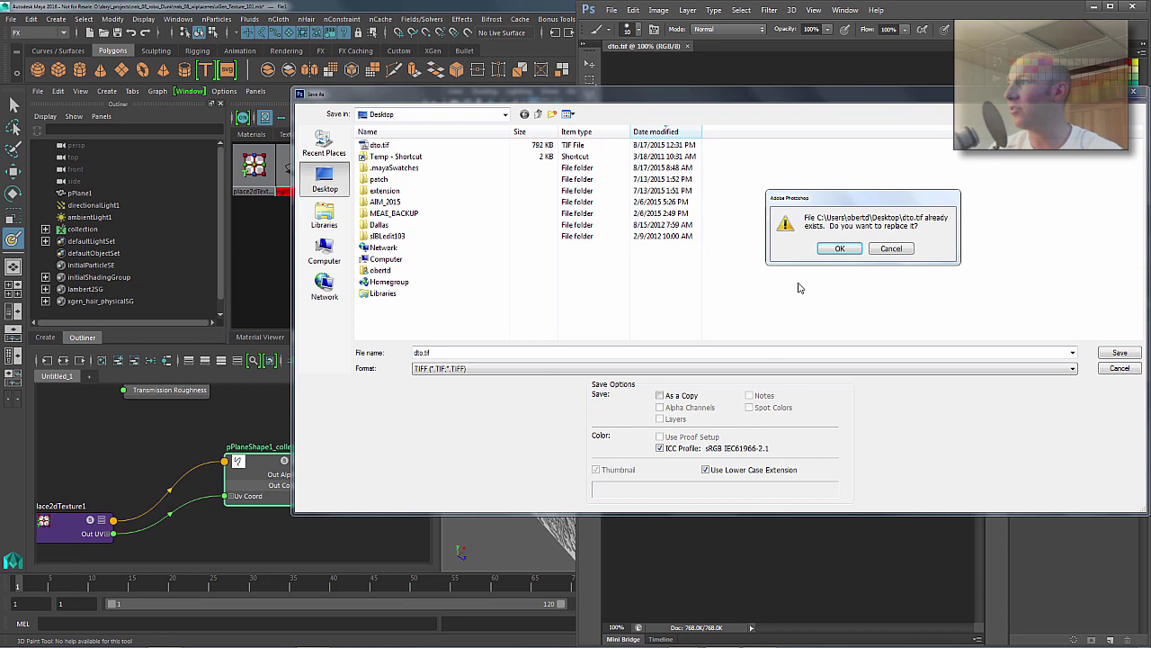
pyautogui.click(836, 250)
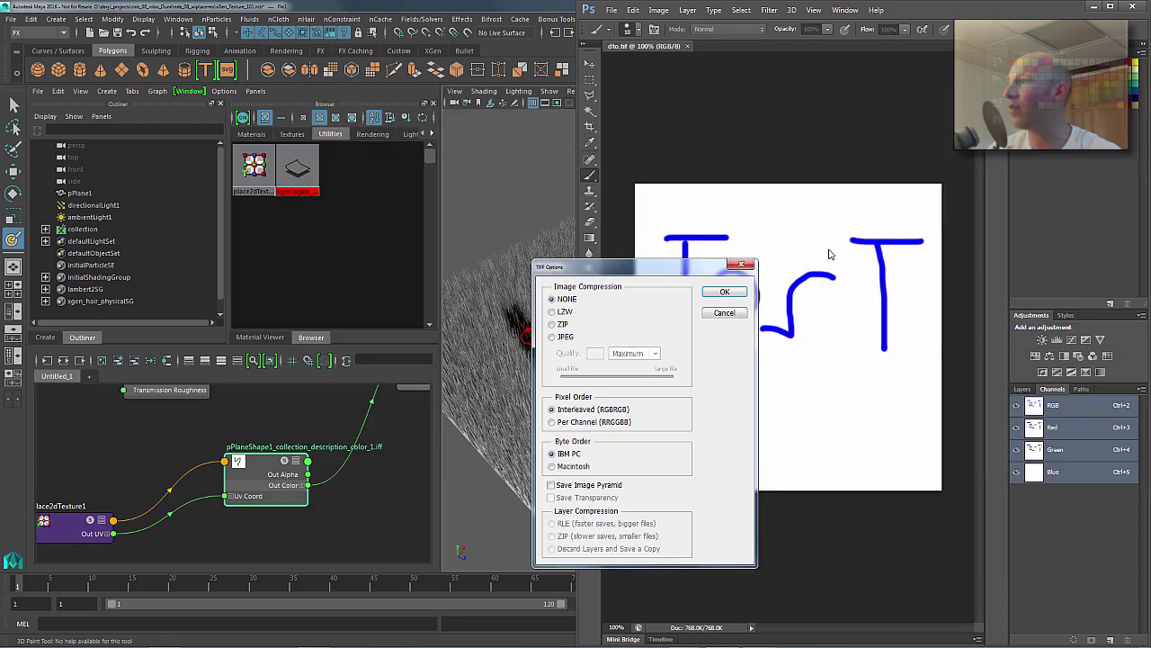
pyautogui.click(722, 292)
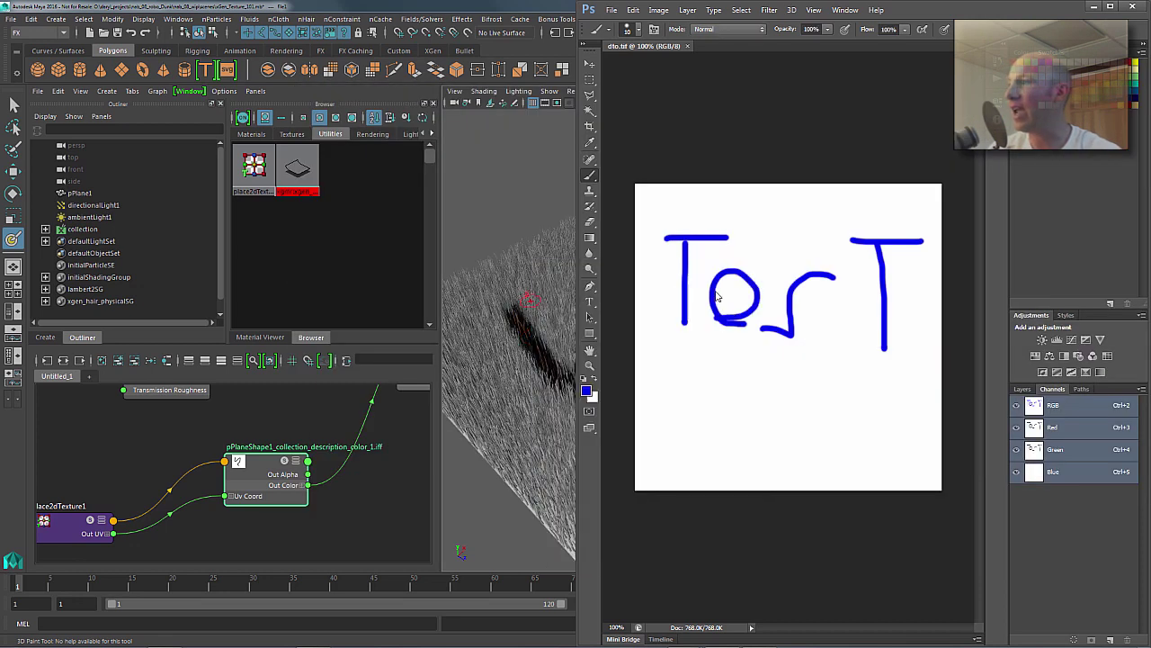
# - Point the file1 colour texture node's Image Name to dto.tif on the Desktop
pyautogui.click(439, 9)
pyautogui.click(252, 468)
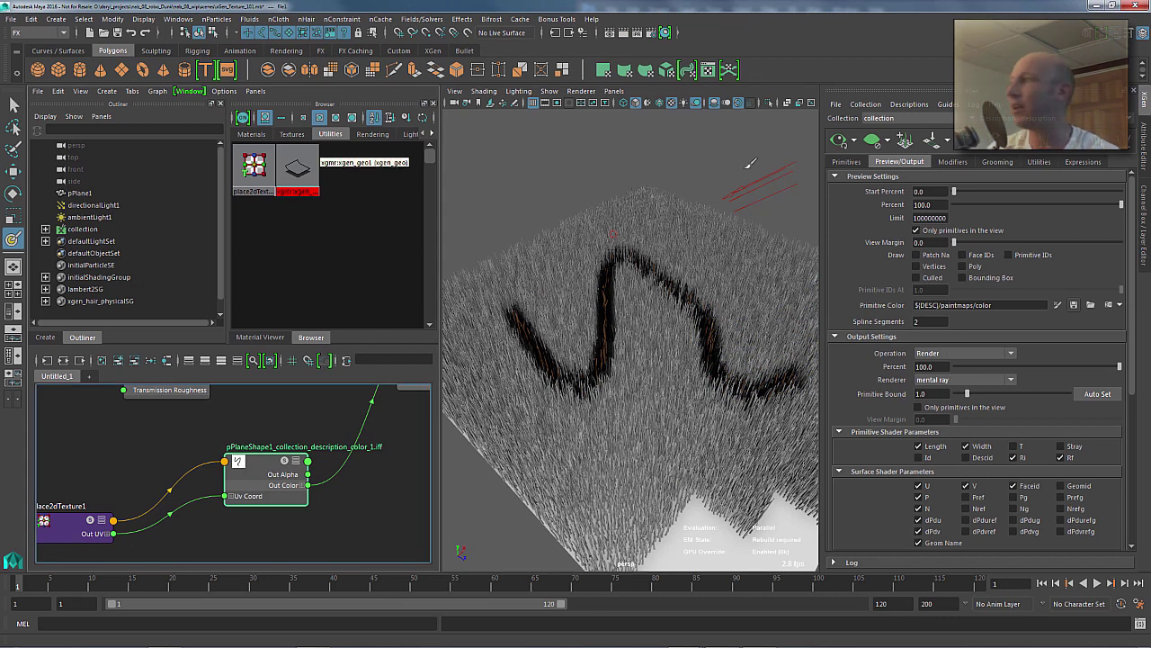
pyautogui.click(1144, 149)
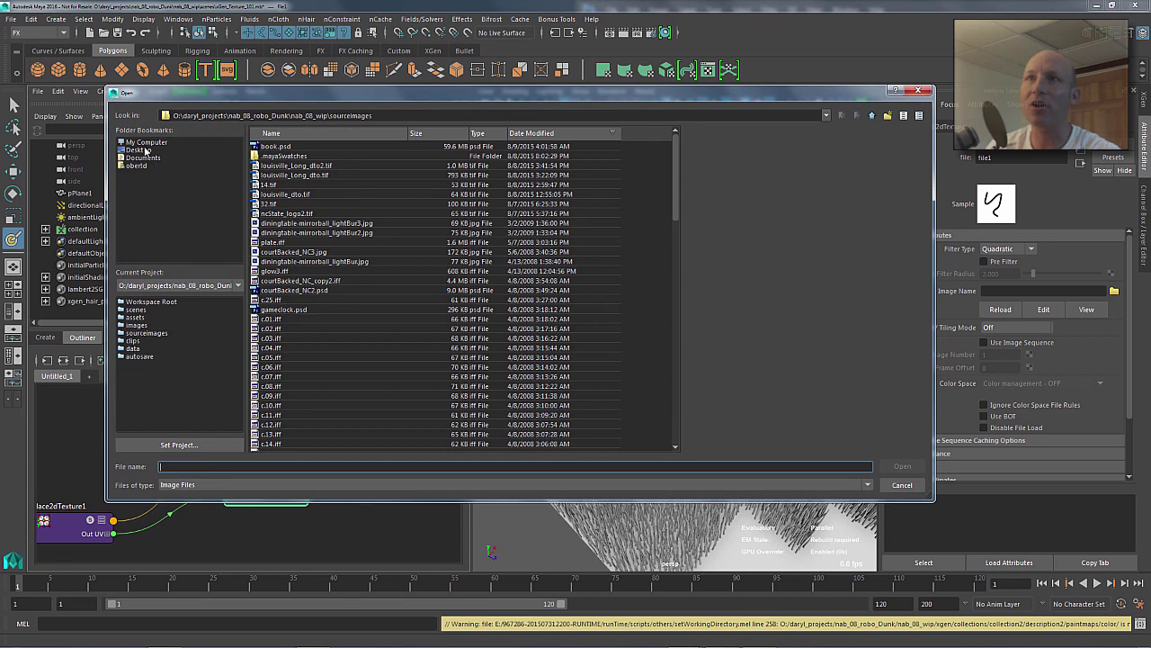
pyautogui.click(135, 150)
pyautogui.click(293, 146)
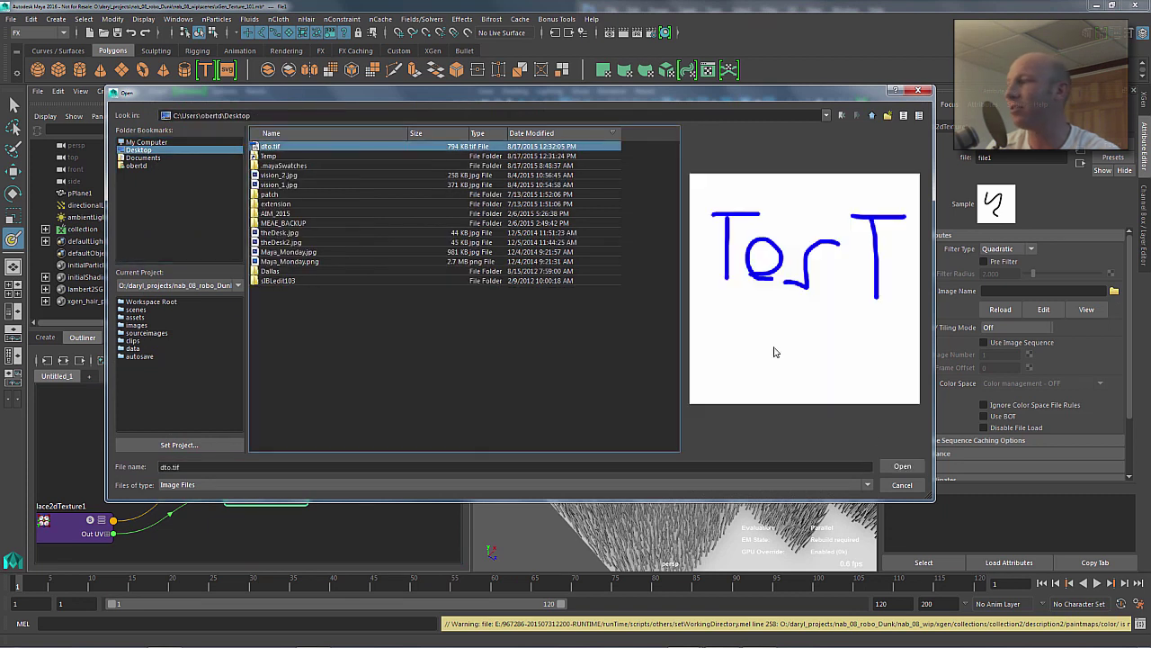
pyautogui.click(902, 465)
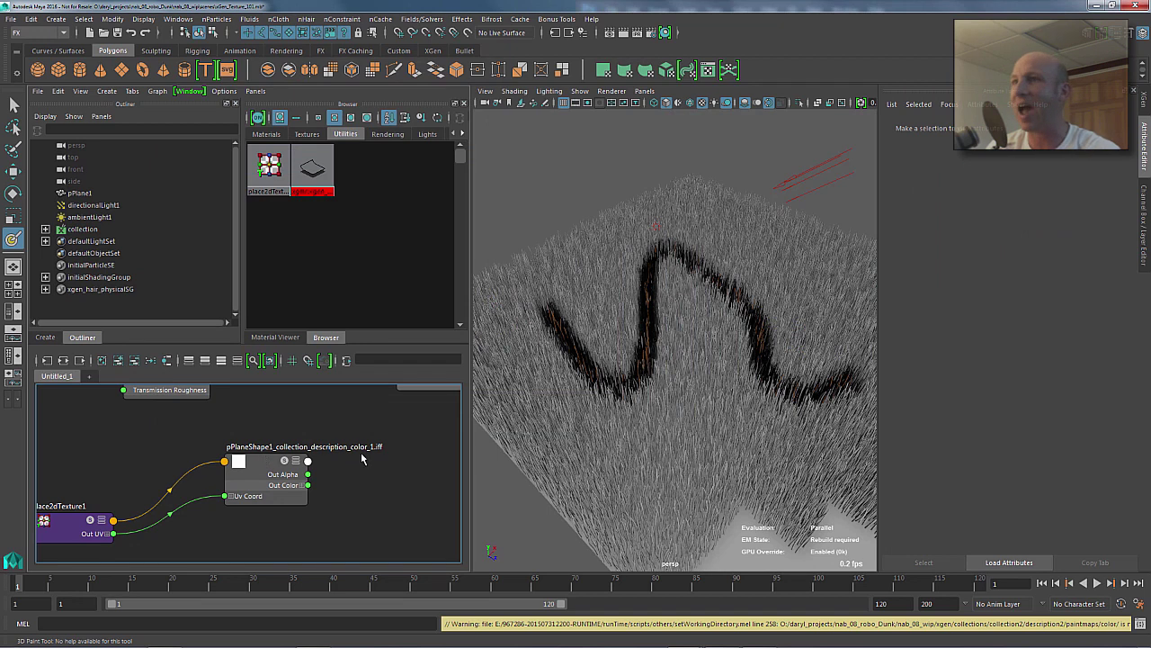
# - Refresh the XGen grass preview with the new map and orbit to view the blue grass
pyautogui.keyDown('alt'); pyautogui.moveTo(387, 485); pyautogui.dragTo(334, 495, button='middle'); pyautogui.keyUp('alt')
pyautogui.click(1142, 105)
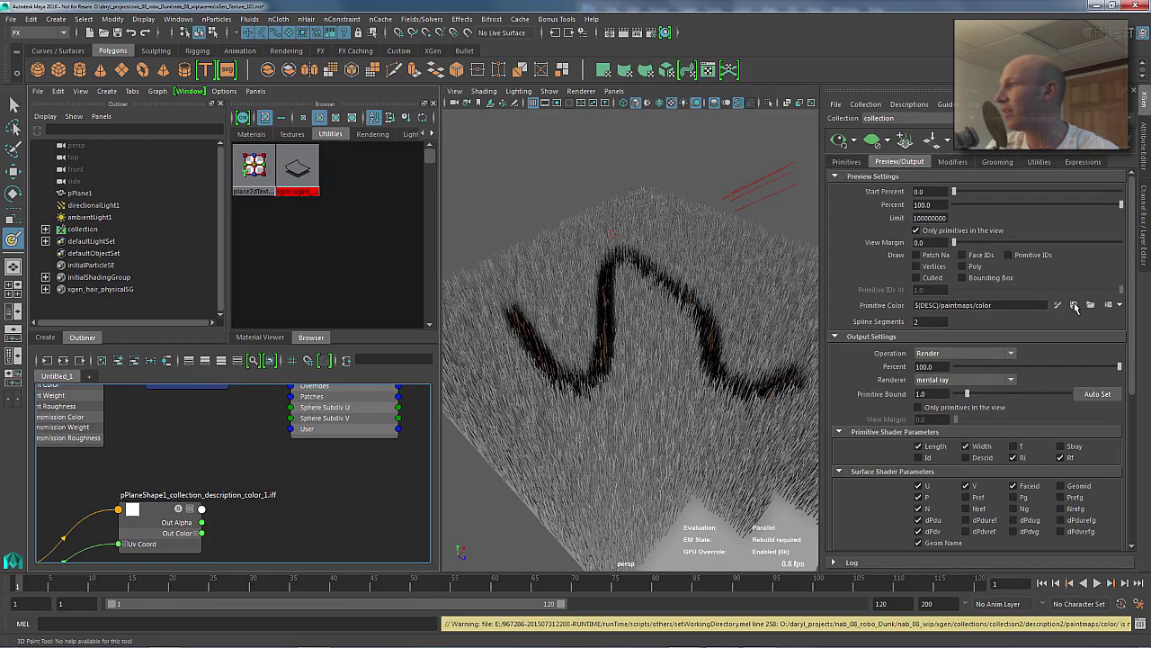
pyautogui.click(1073, 304)
pyautogui.moveTo(632, 299)
pyautogui.keyDown('alt'); pyautogui.mouseDown()
pyautogui.moveTo(570, 319)
pyautogui.moveTo(670, 308)
pyautogui.mouseUp(); pyautogui.keyUp('alt')
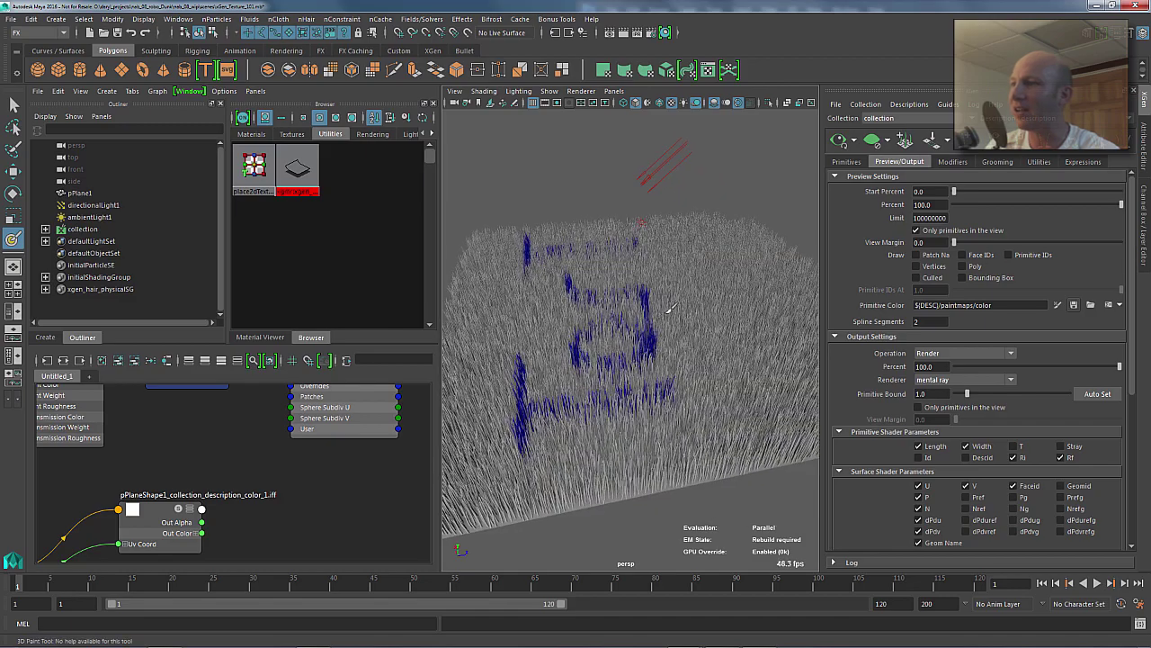
pyautogui.moveTo(670, 309)
pyautogui.keyDown('alt'); pyautogui.mouseDown(button='right')
pyautogui.moveTo(705, 314)
pyautogui.moveTo(686, 310)
pyautogui.mouseUp(button='right'); pyautogui.keyUp('alt')
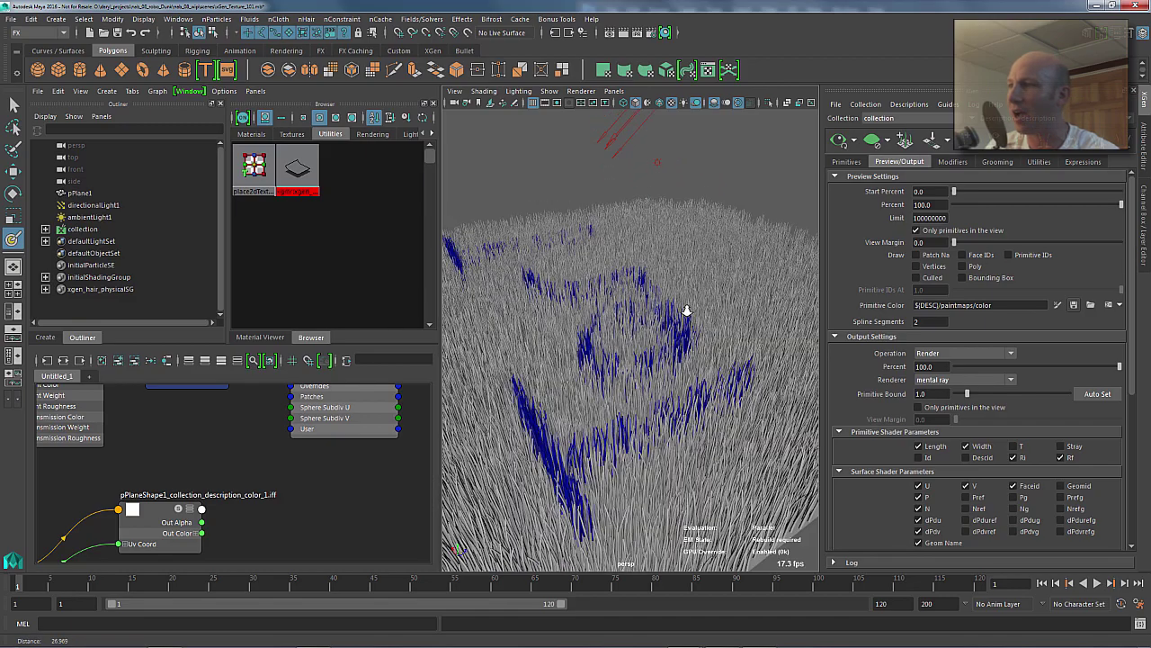
pyautogui.keyDown('alt'); pyautogui.moveTo(700, 307); pyautogui.dragTo(677, 310); pyautogui.keyUp('alt')
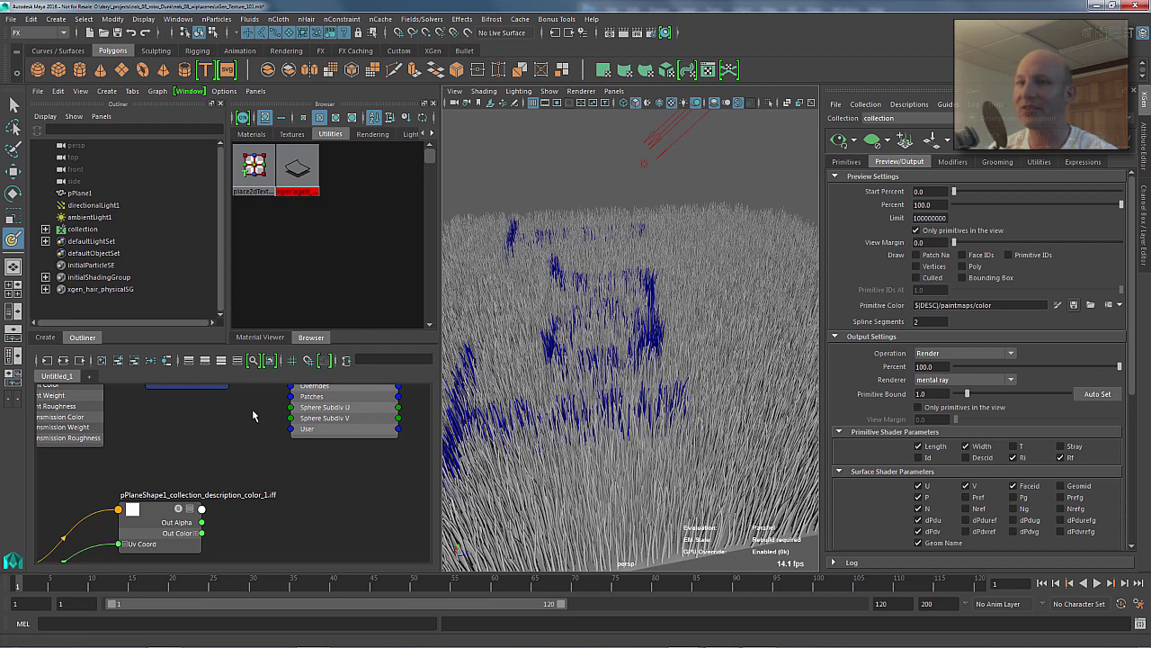
# - Select file1 in the Hypershade Textures tab and maximize the perspective view
pyautogui.click(291, 133)
pyautogui.click(285, 203)
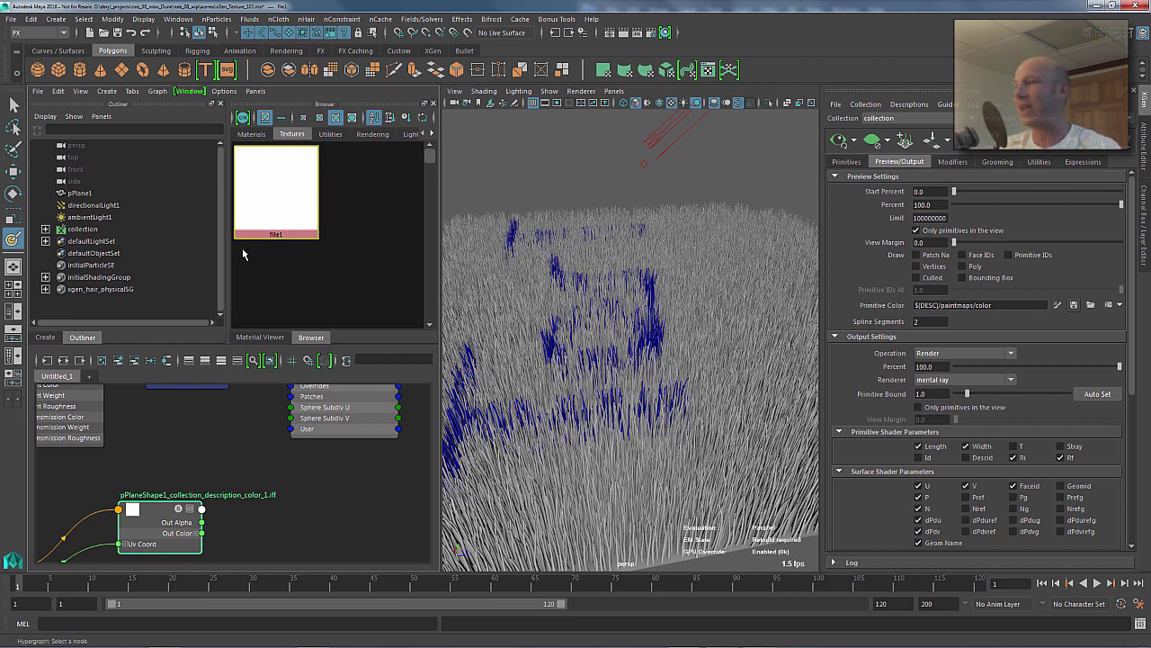
pyautogui.press('space')
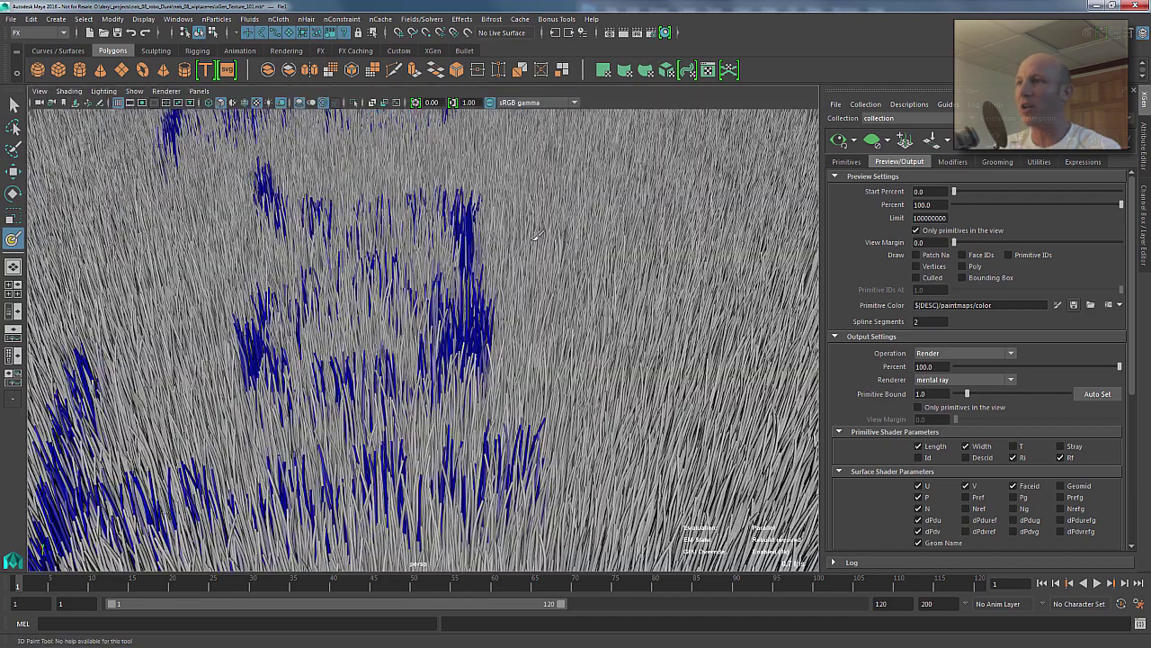
pyautogui.keyDown('alt'); pyautogui.moveTo(496, 270); pyautogui.dragTo(504, 243); pyautogui.keyUp('alt')
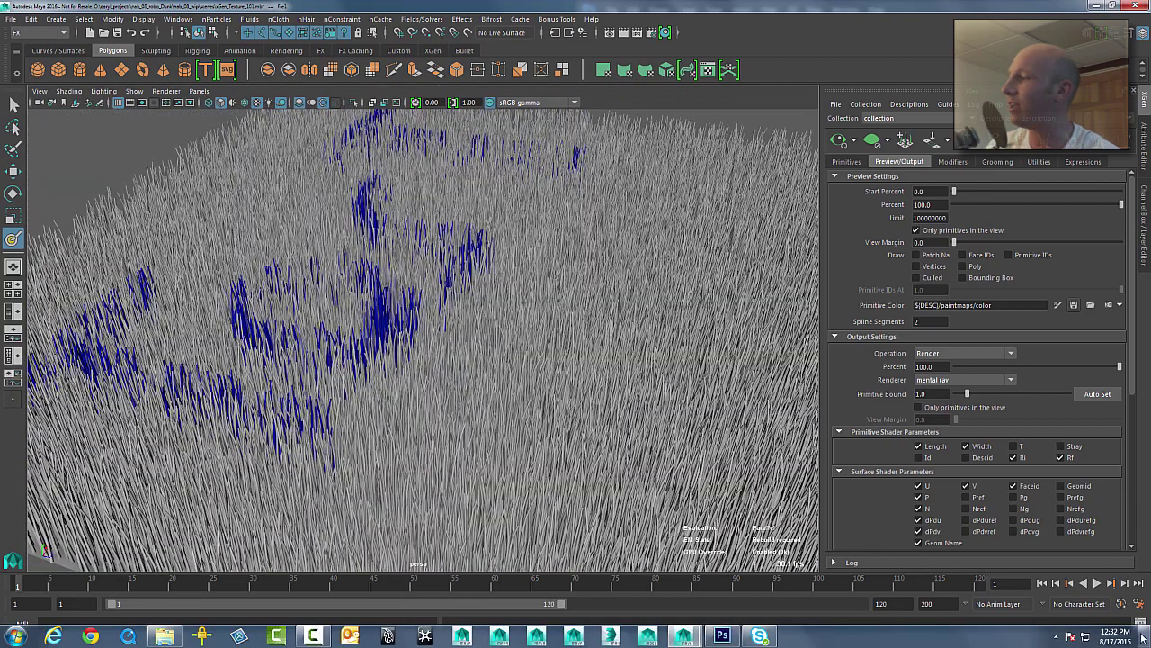
pyautogui.click(1140, 623)
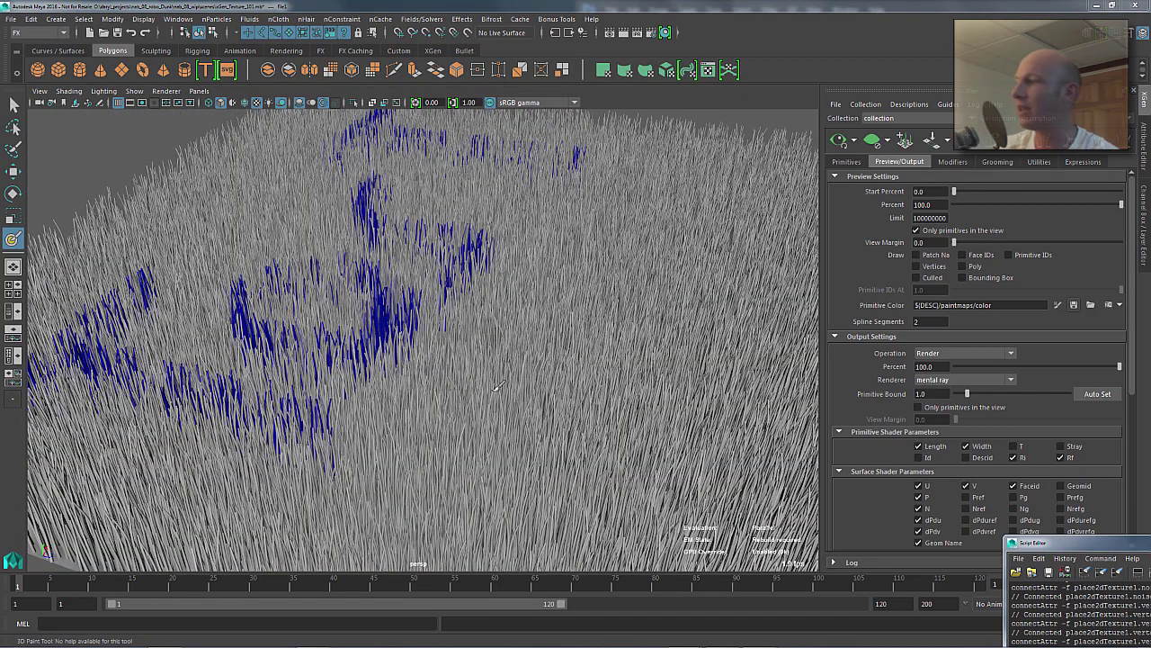
pyautogui.moveTo(1007, 538); pyautogui.dragTo(458, 296)
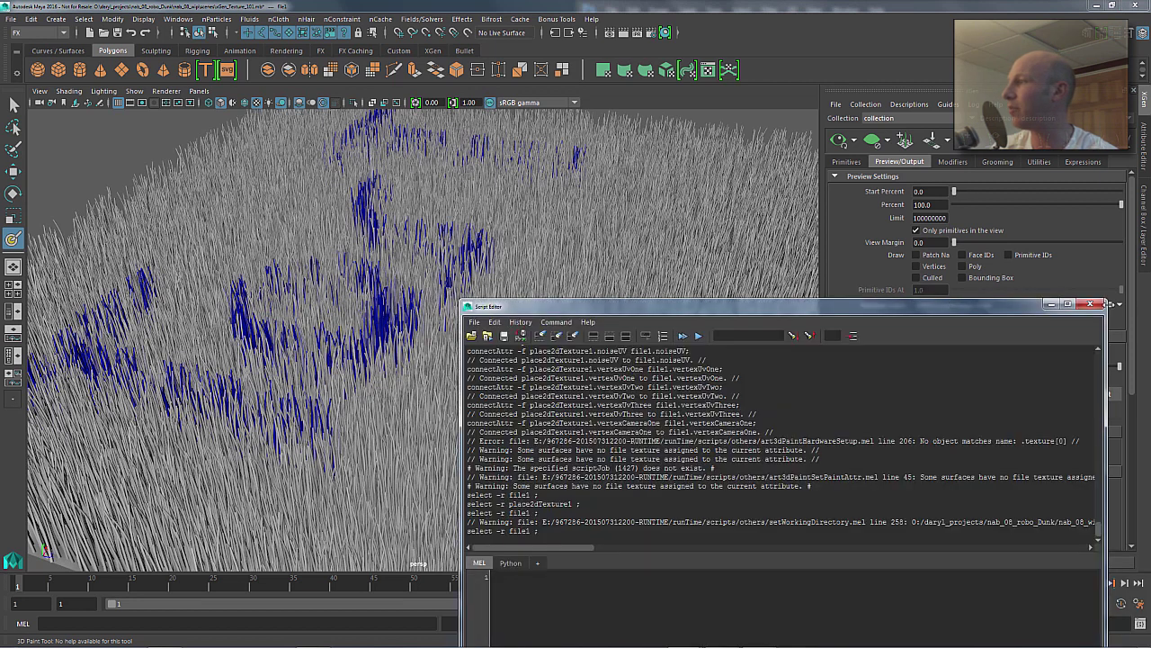
pyautogui.click(1115, 304)
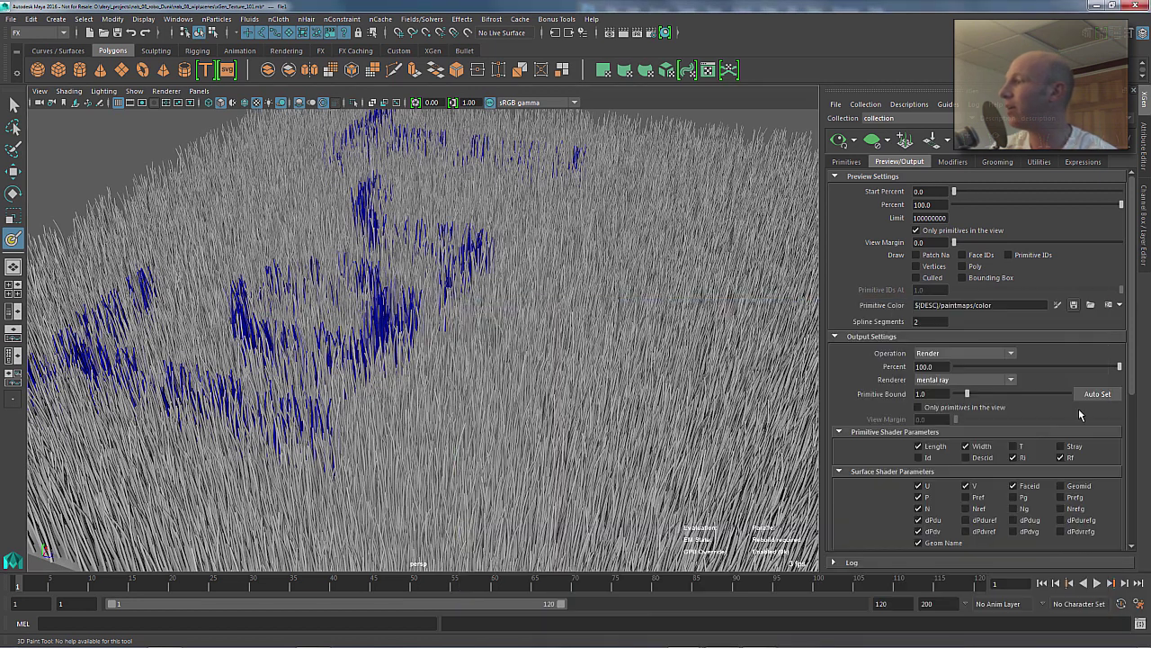
pyautogui.click(1138, 604)
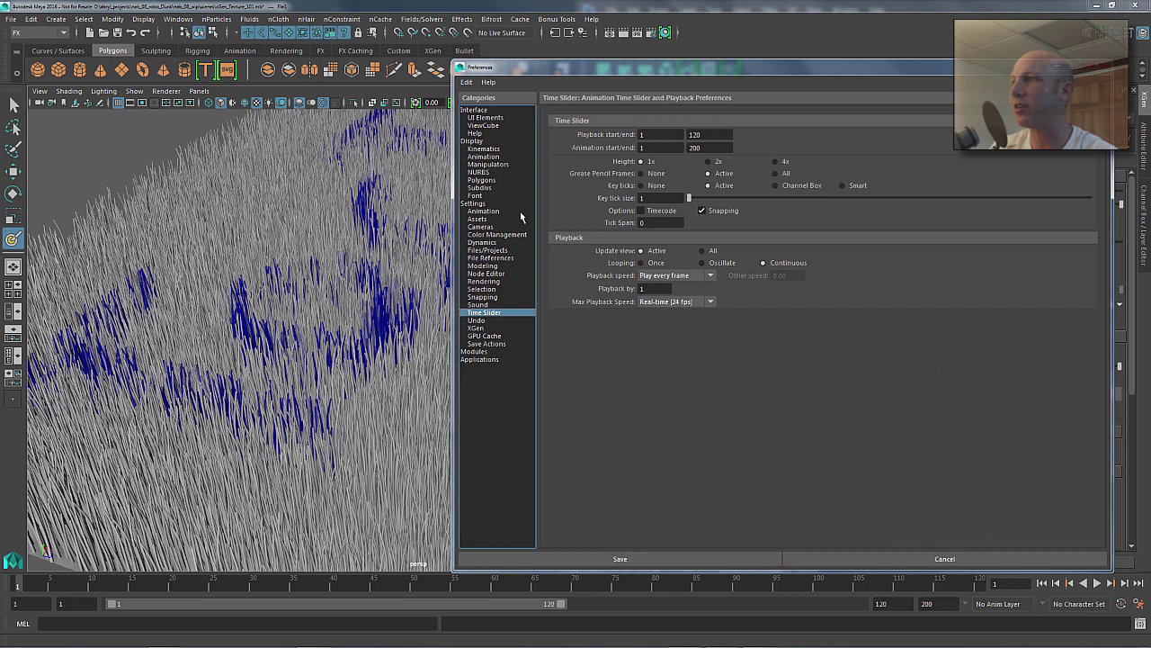
pyautogui.click(472, 111)
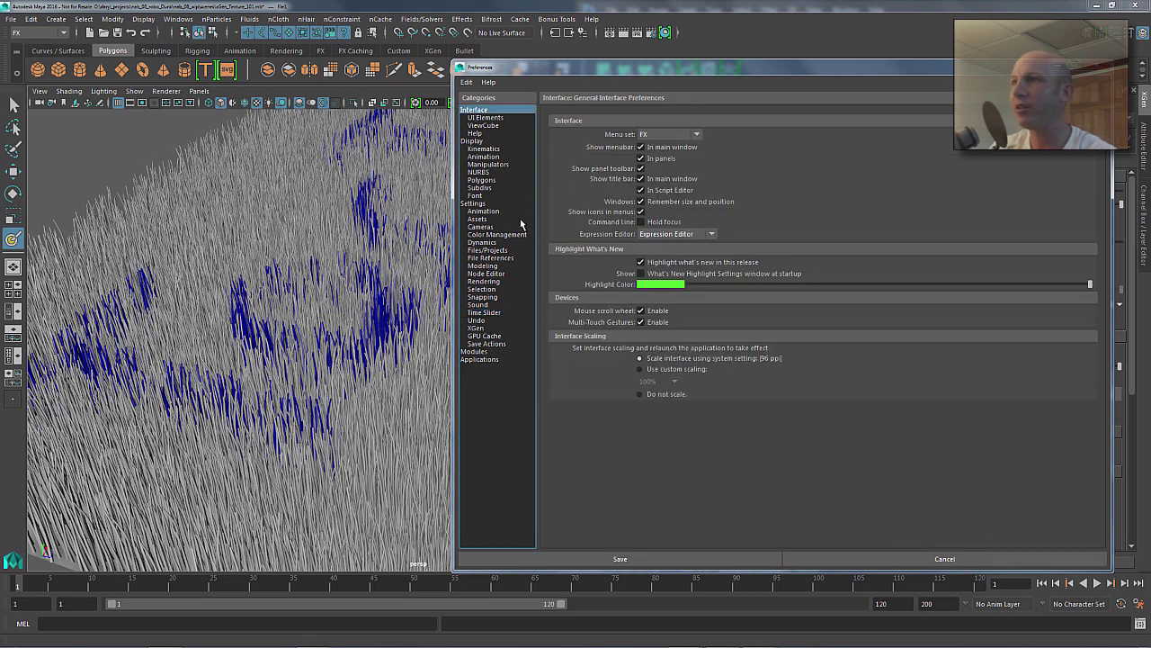
pyautogui.click(502, 251)
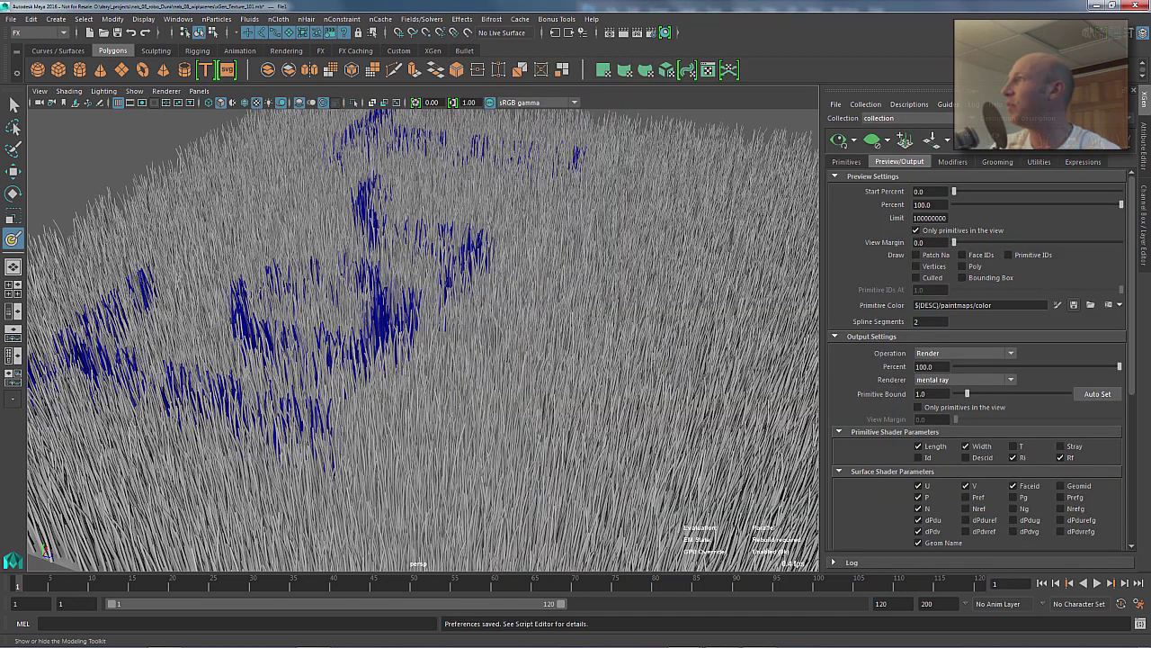
# - Paint three horizontal blue lines beneath TorT in dto.tif, then return to Maya
pyautogui.hotkey('alt', 'Tab')
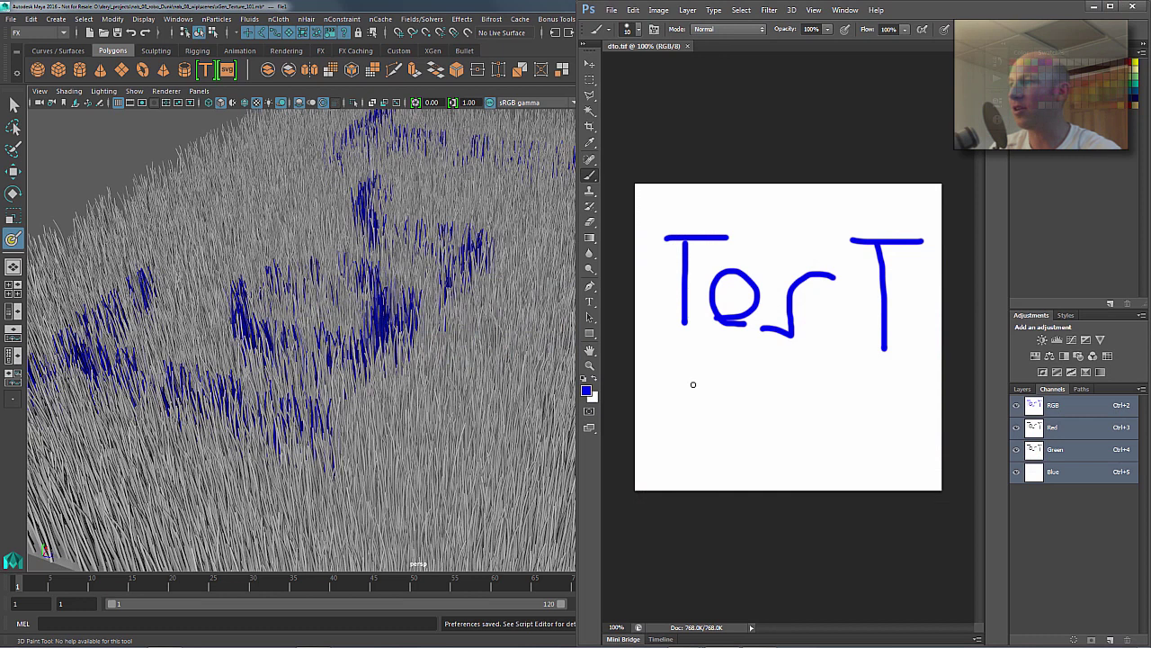
pyautogui.moveTo(644, 386); pyautogui.dragTo(877, 387)
pyautogui.moveTo(682, 418); pyautogui.dragTo(877, 418)
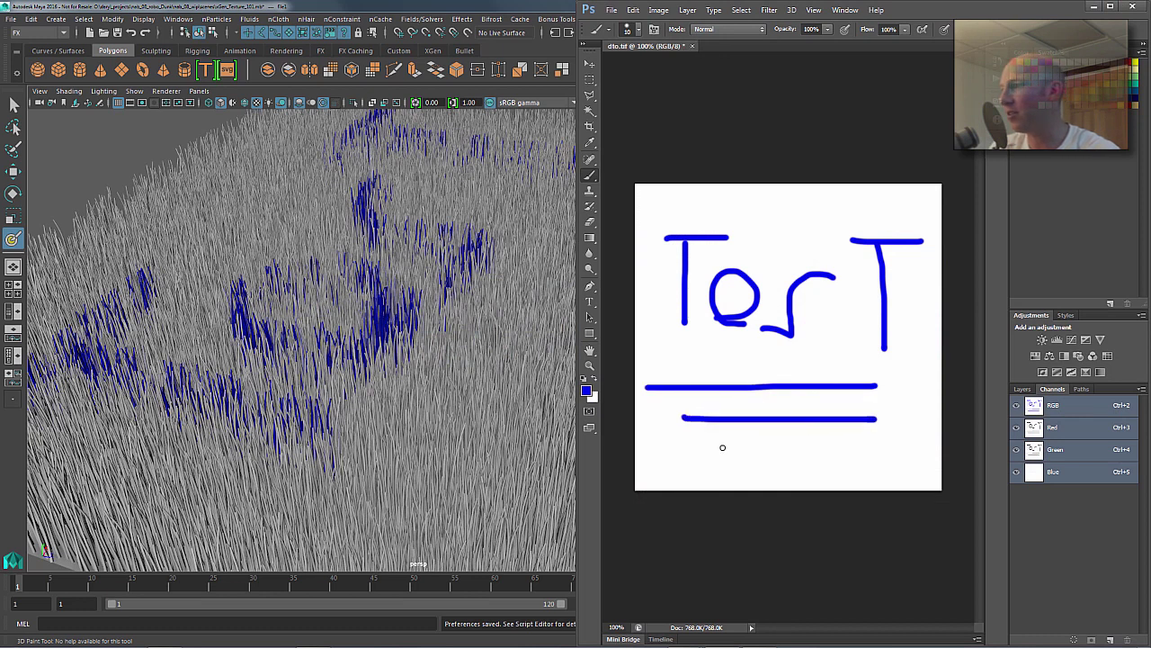
pyautogui.moveTo(723, 447); pyautogui.dragTo(869, 449)
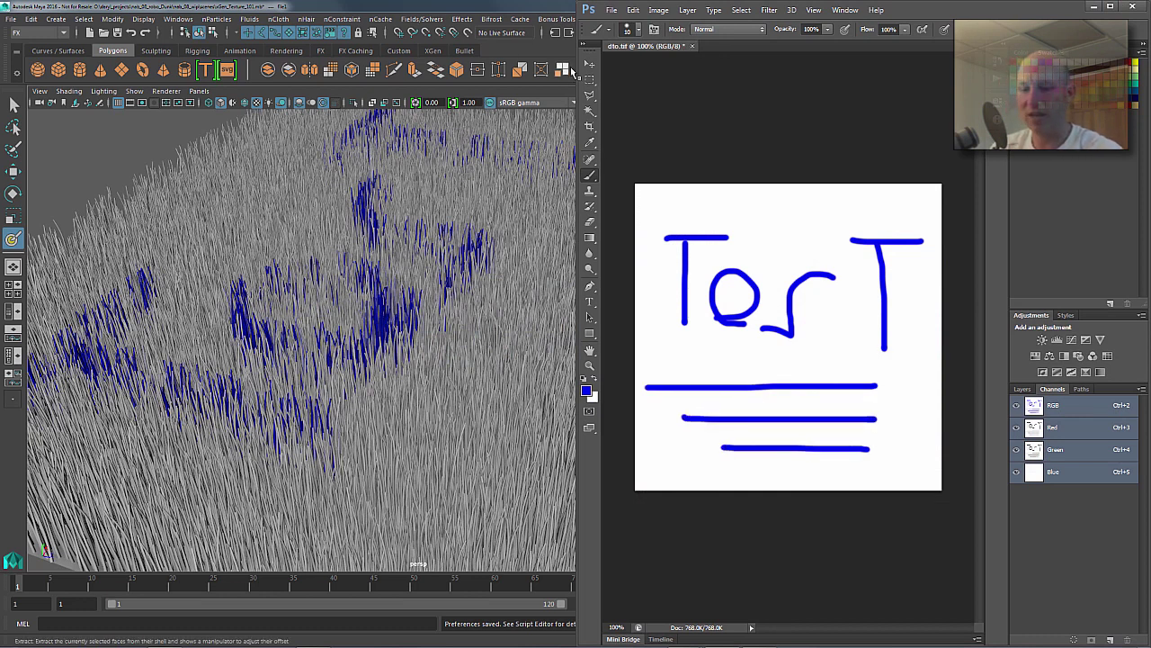
pyautogui.click(611, 10)
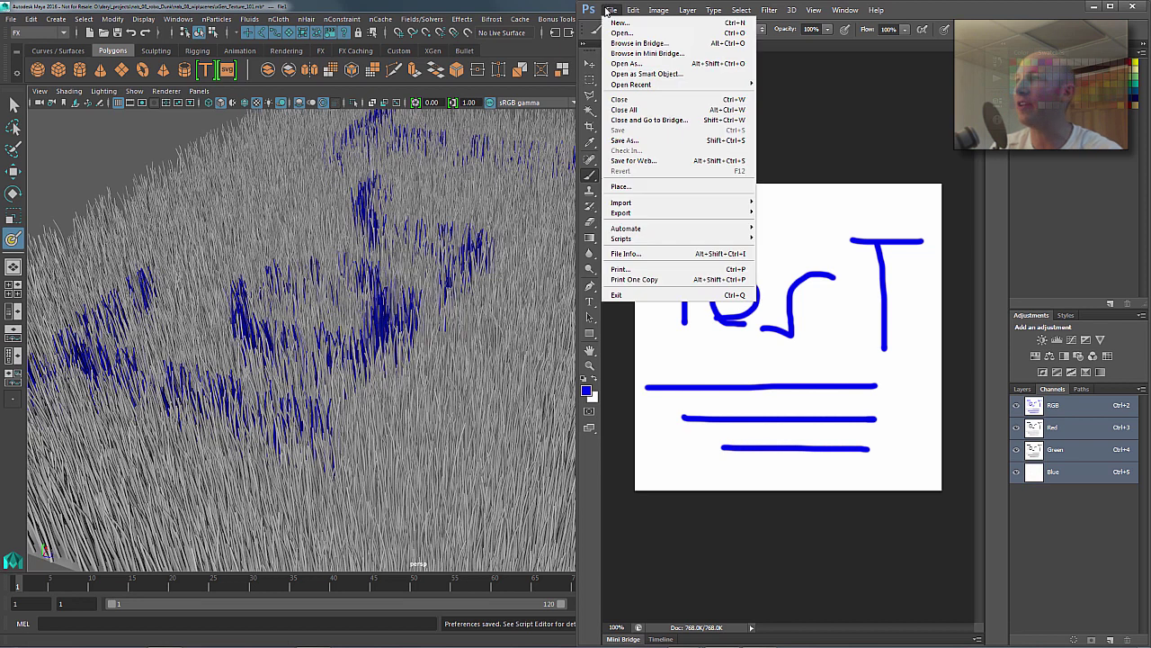
pyautogui.click(822, 121)
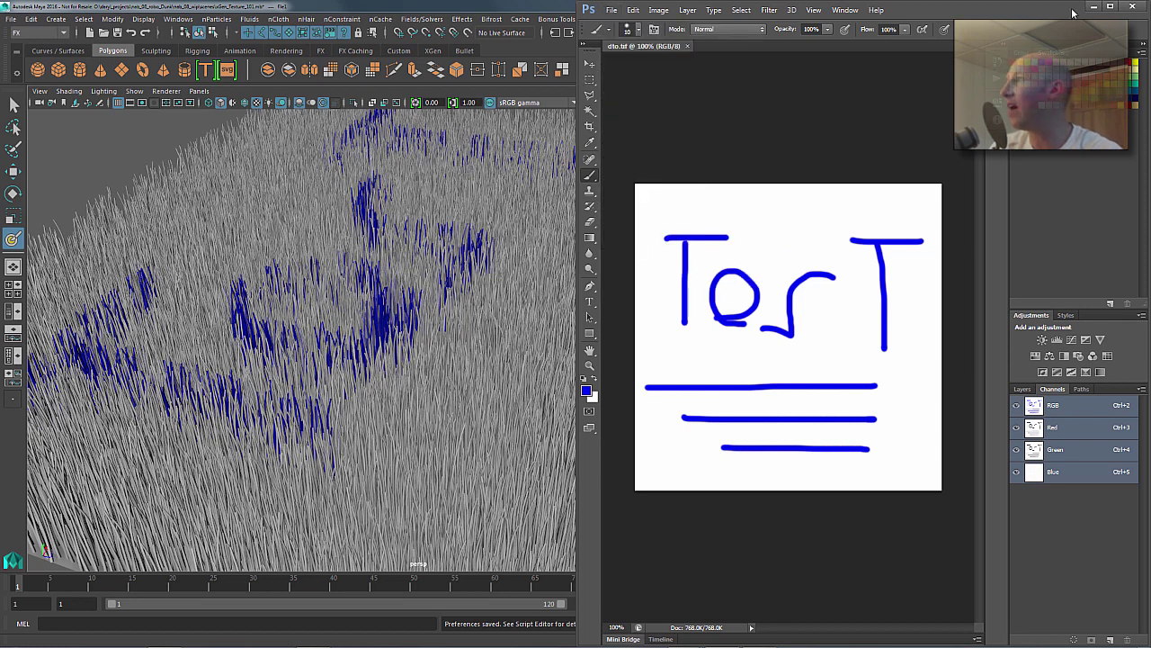
pyautogui.click(439, 262)
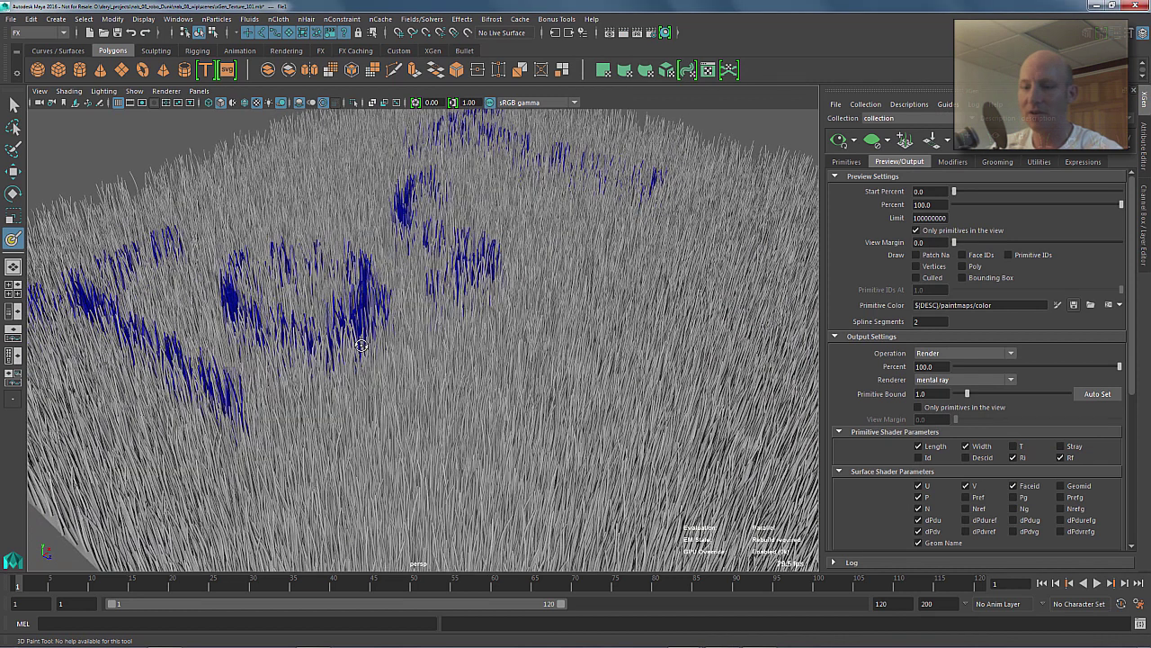
# - Restore the Hypershade, Outliner and perspective layout from the hotbox
pyautogui.press('w')
pyautogui.press('space')
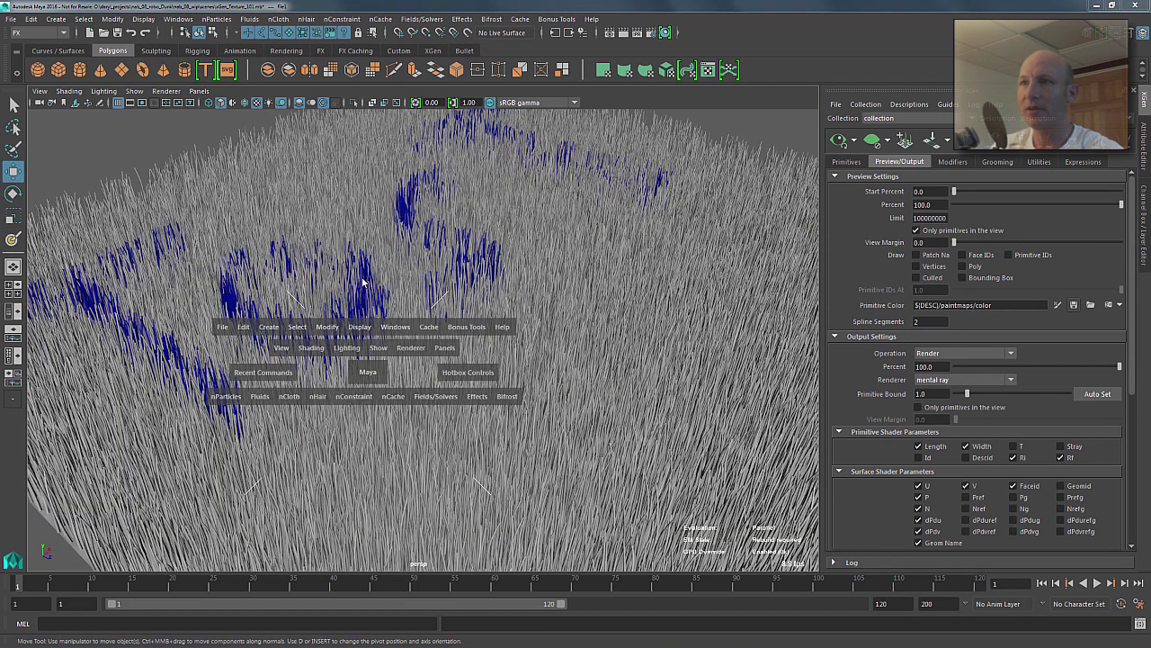
pyautogui.moveTo(366, 342); pyautogui.dragTo(436, 277)
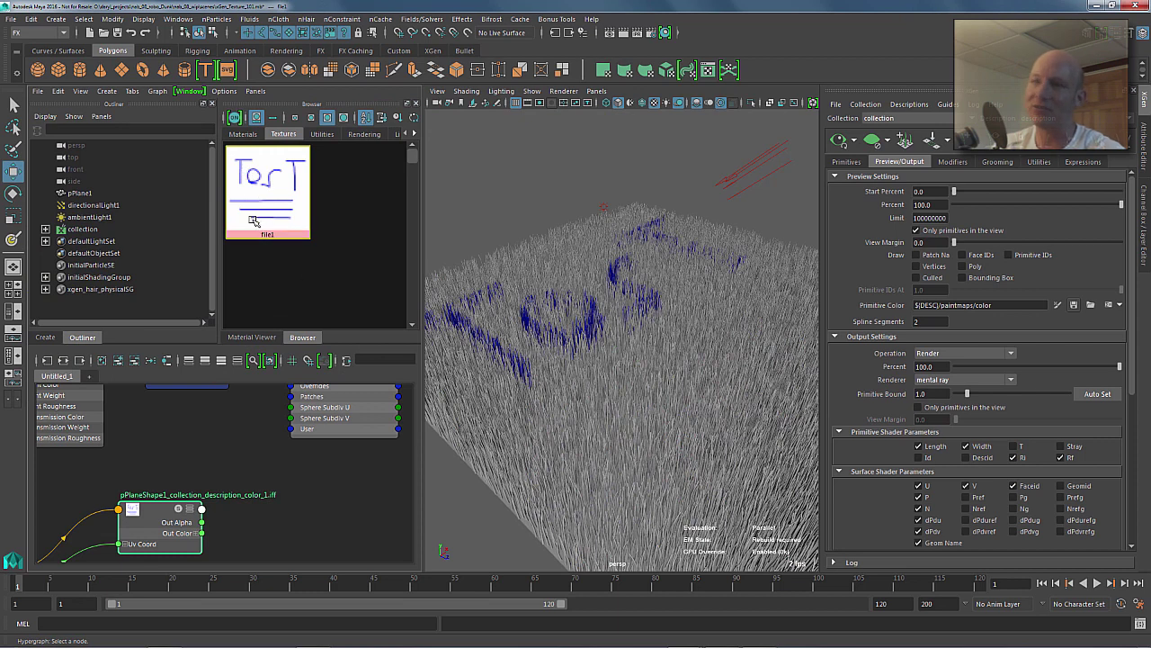
pyautogui.keyDown('alt'); pyautogui.moveTo(655, 343); pyautogui.dragTo(641, 348); pyautogui.keyUp('alt')
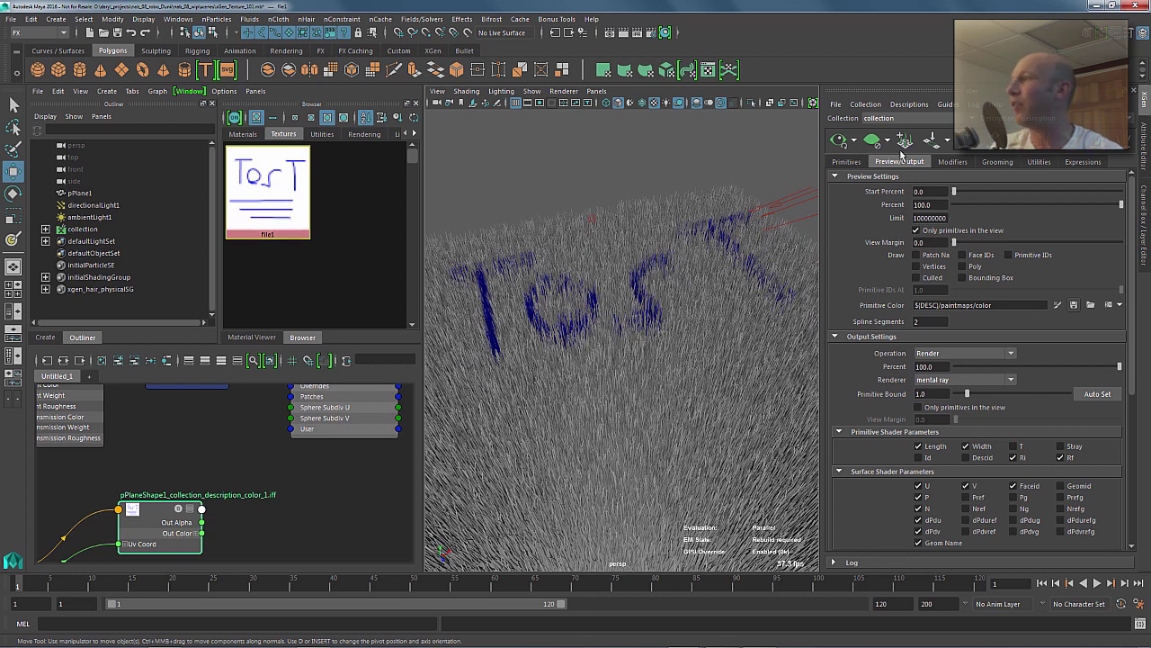
# - Refresh the Primitive Color preview and orbit in close to inspect the blue stripes
pyautogui.click(843, 164)
pyautogui.click(896, 165)
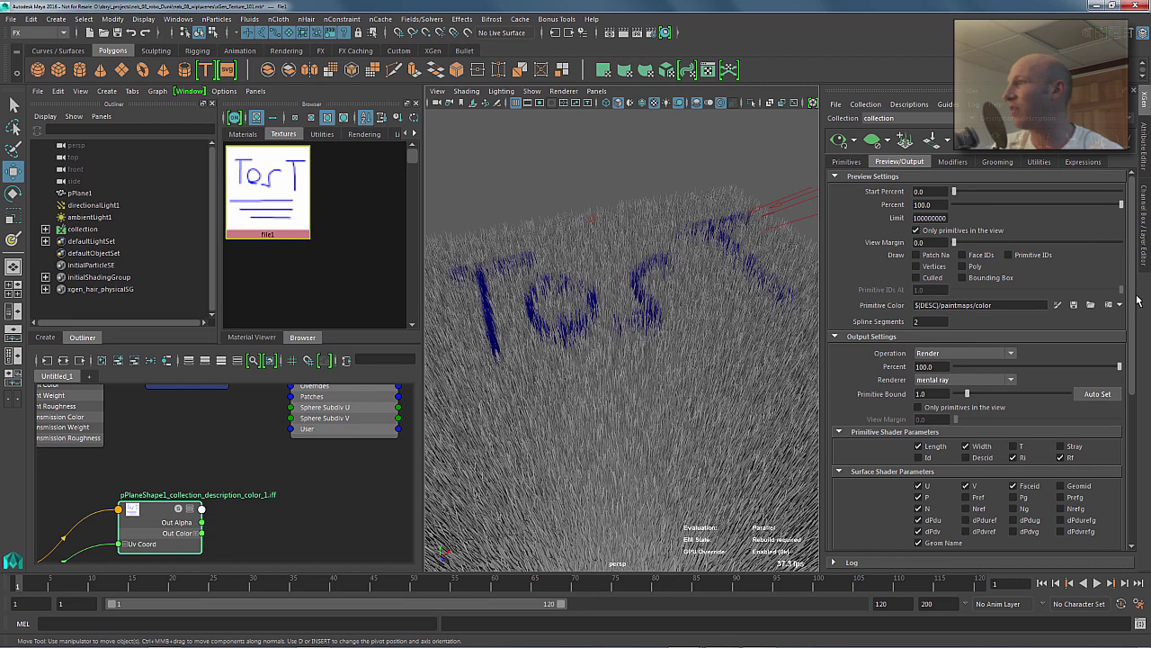
pyautogui.click(1074, 307)
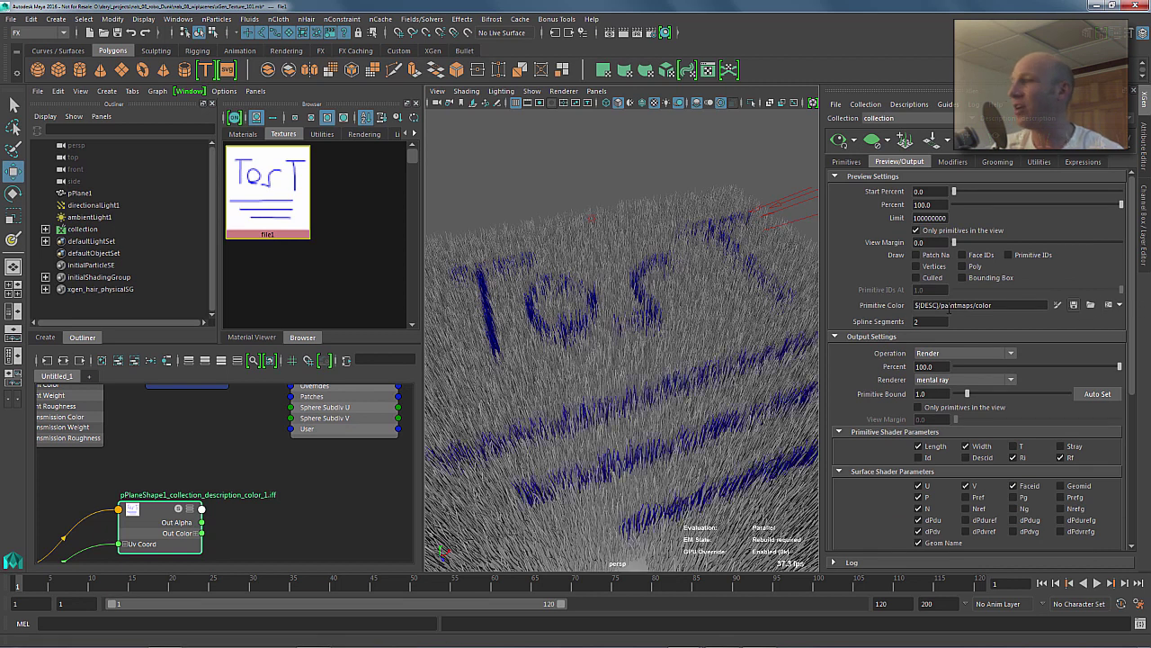
pyautogui.keyDown('alt'); pyautogui.moveTo(612, 310); pyautogui.dragTo(565, 310, button='right'); pyautogui.keyUp('alt')
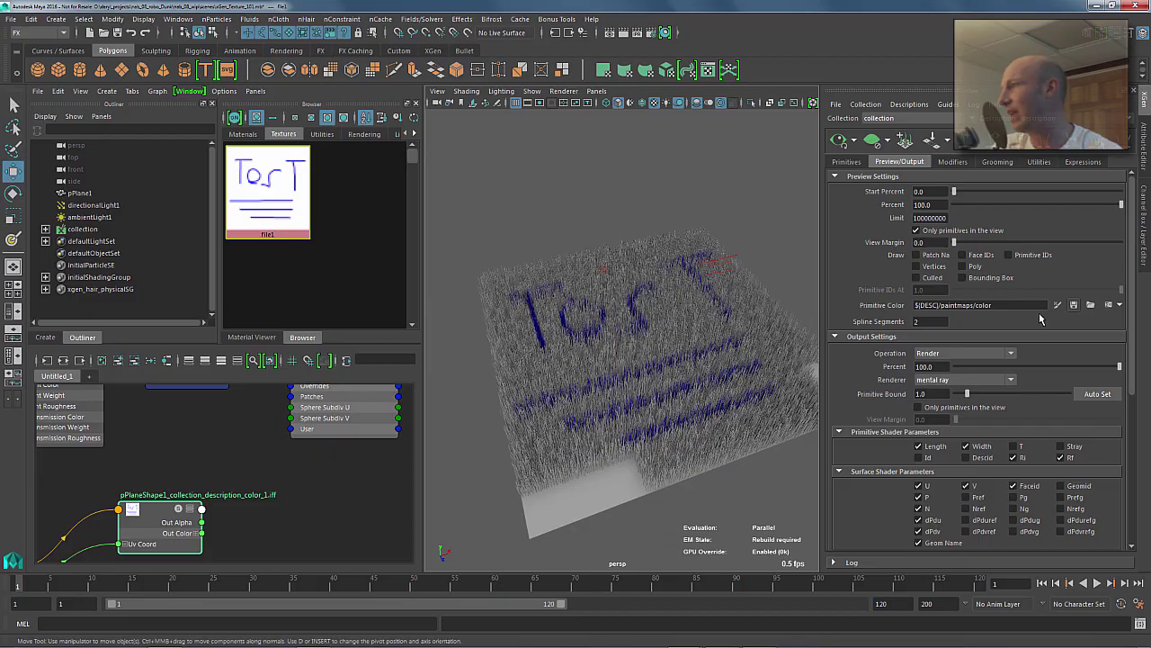
pyautogui.keyDown('alt'); pyautogui.moveTo(565, 309); pyautogui.dragTo(610, 353); pyautogui.keyUp('alt')
pyautogui.keyDown('alt'); pyautogui.moveTo(610, 353); pyautogui.dragTo(688, 315, button='right'); pyautogui.keyUp('alt')
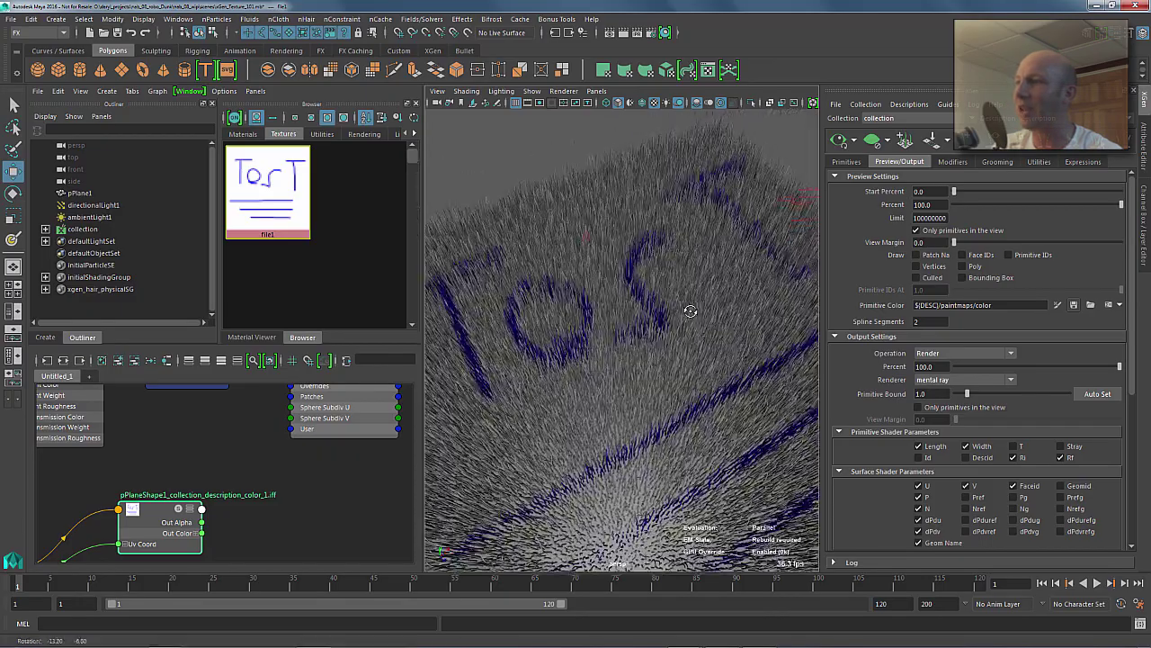
pyautogui.keyDown('alt'); pyautogui.moveTo(689, 315); pyautogui.dragTo(530, 290); pyautogui.keyUp('alt')
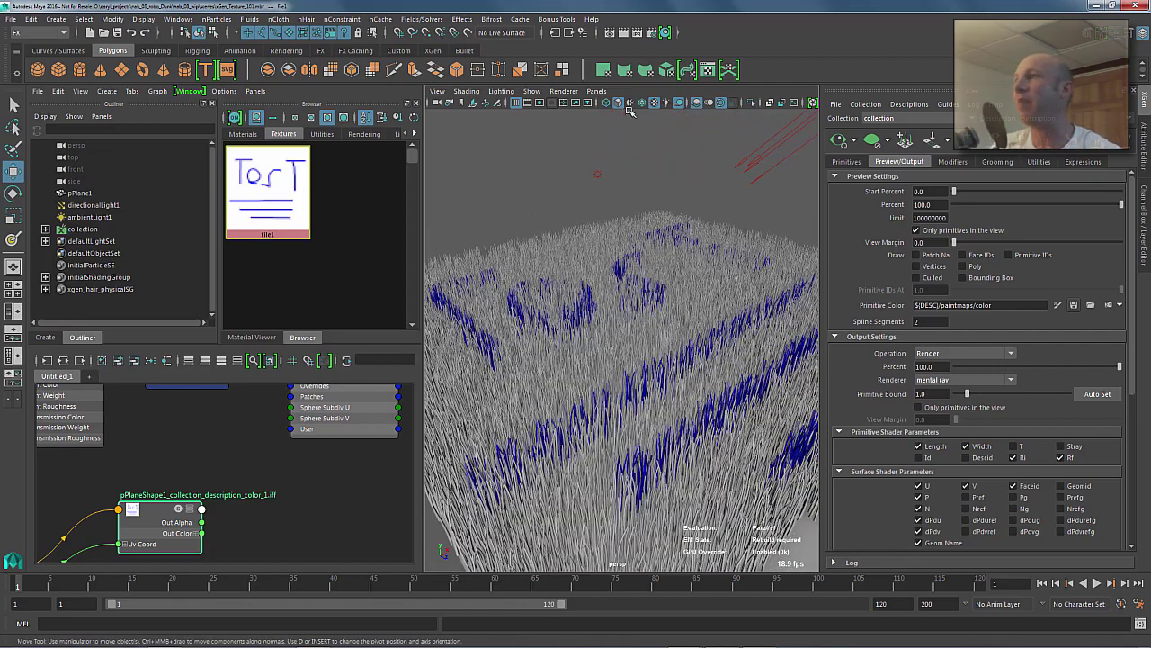
# - Switch the renderer to mental ray in Render Settings and render the current frame
pyautogui.click(655, 32)
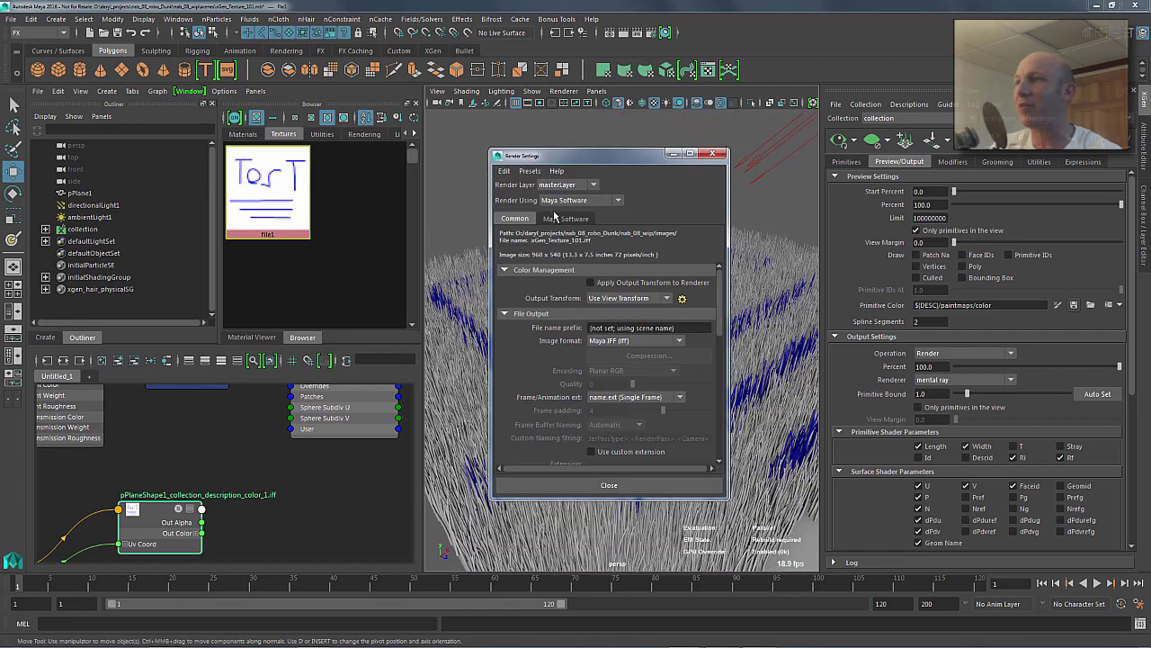
pyautogui.click(566, 200)
pyautogui.click(563, 250)
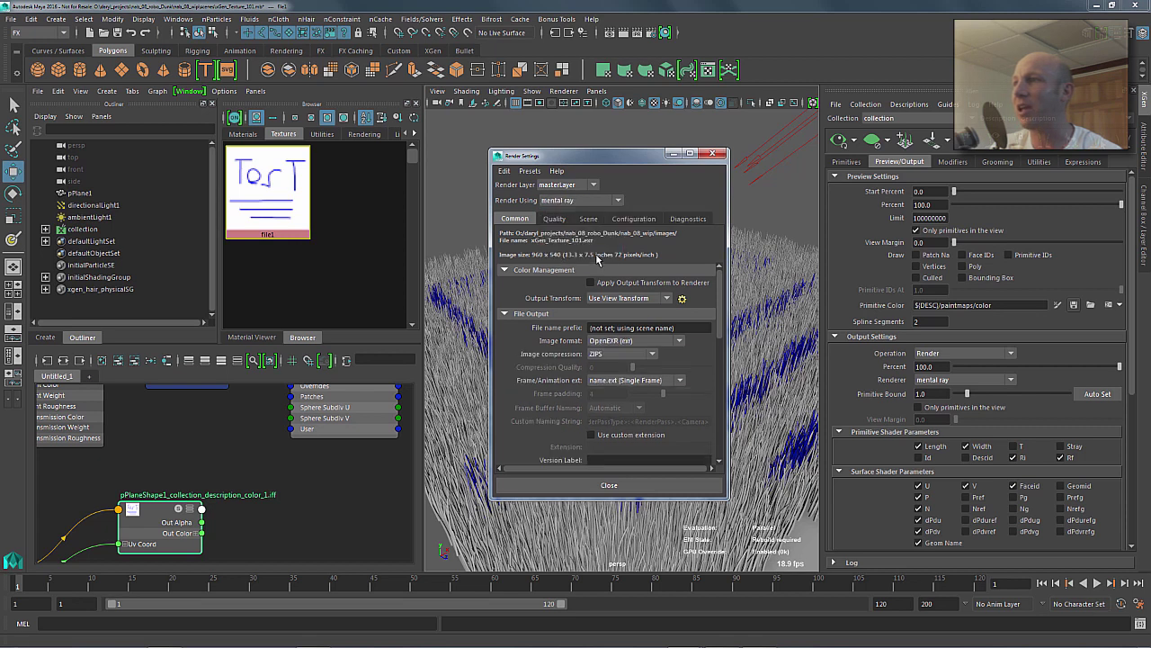
pyautogui.click(554, 220)
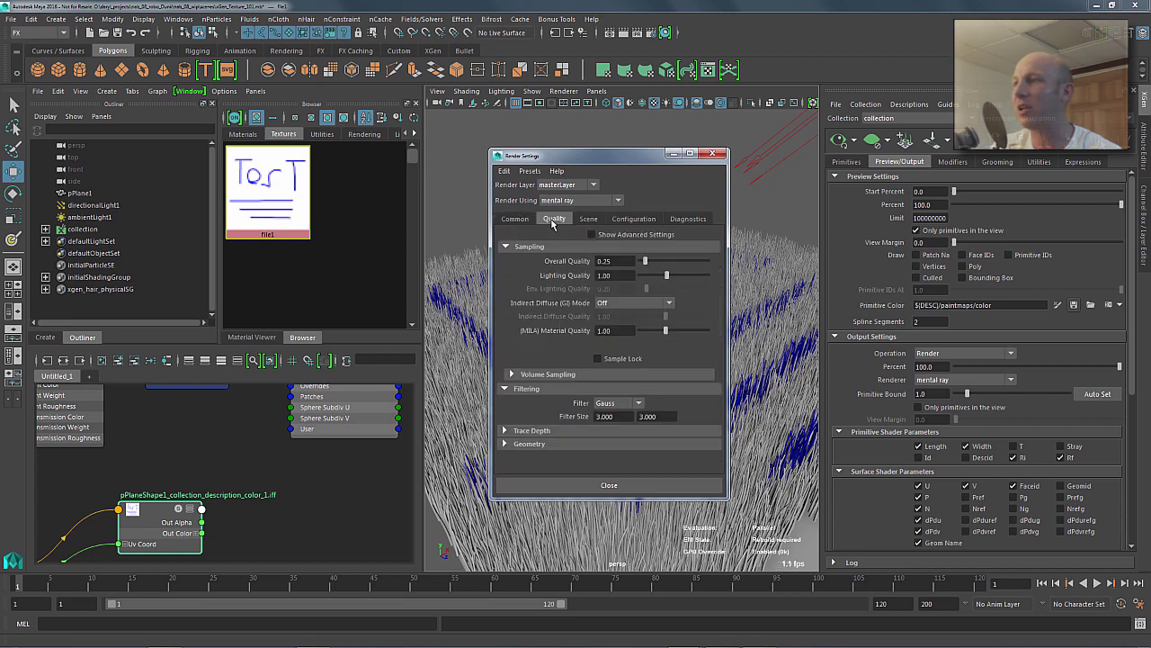
pyautogui.click(712, 155)
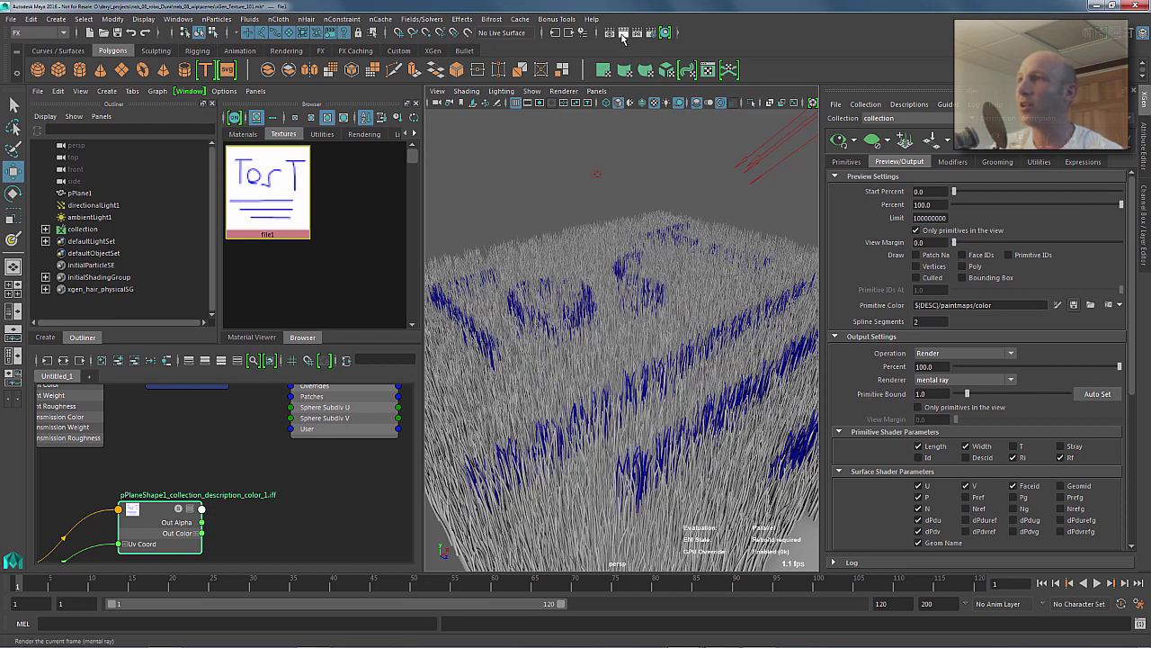
pyautogui.click(623, 36)
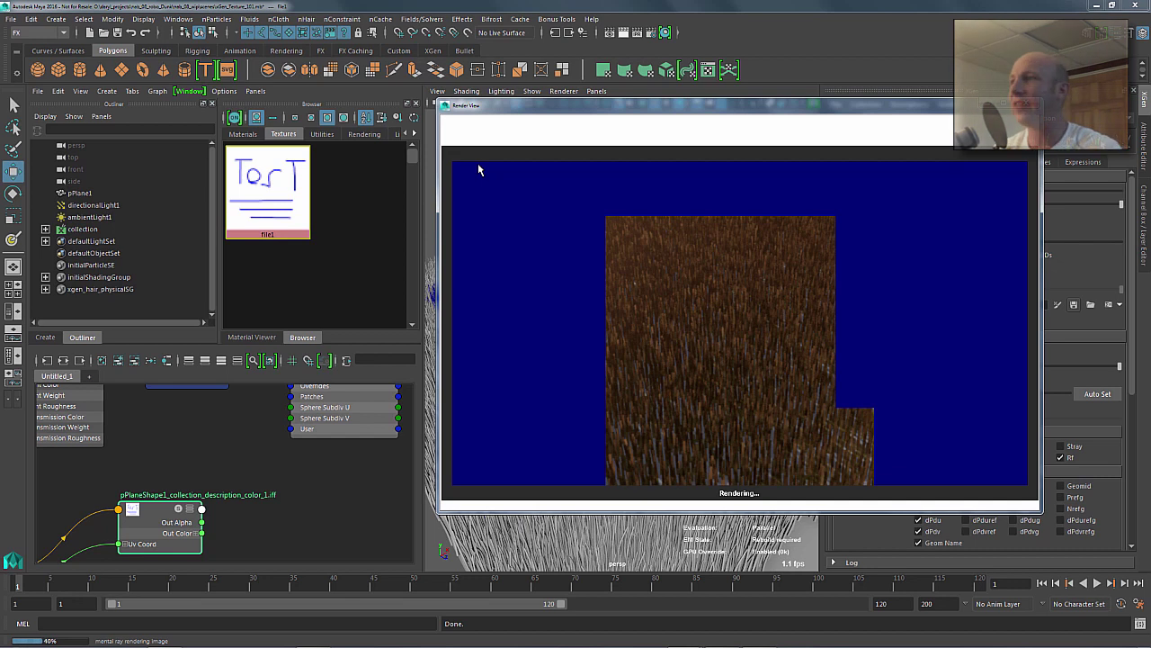
# - Stop the mental ray test render and close the Render View window
pyautogui.press('Escape')
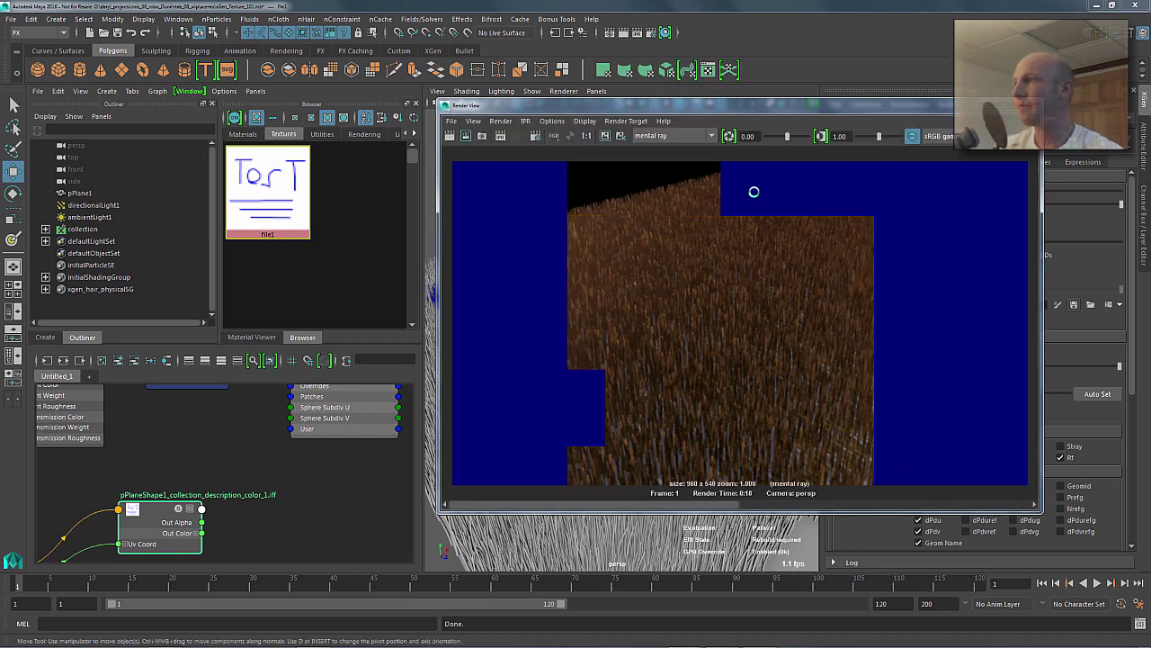
pyautogui.hotkey('alt', 'F4')
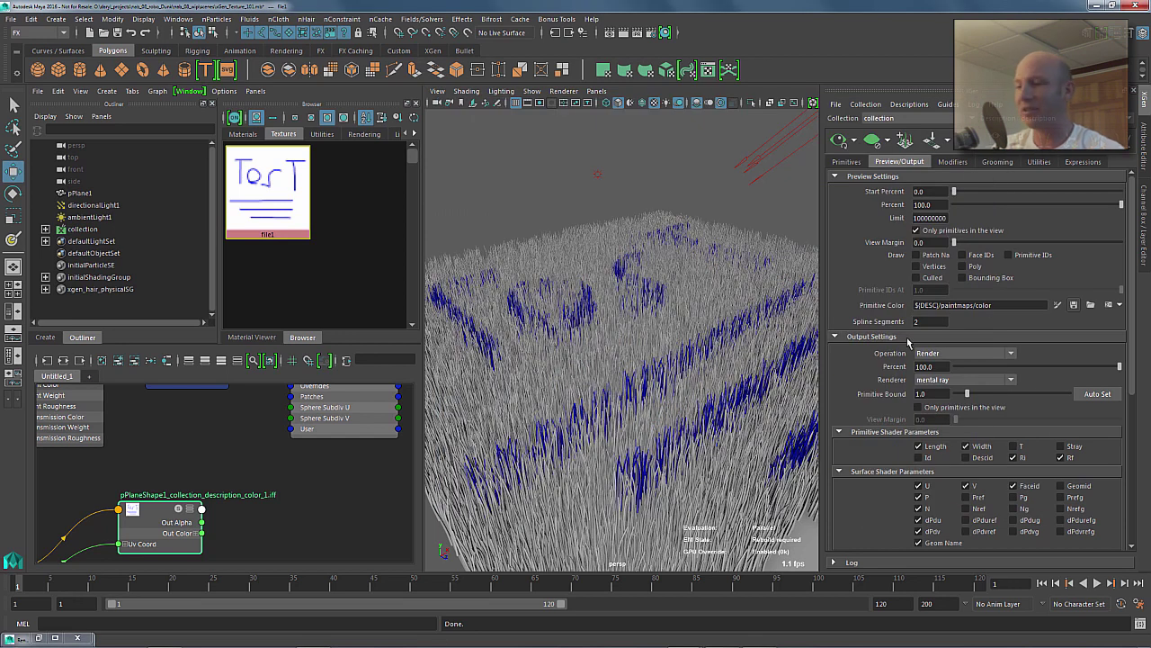
# - Copy the paintmaps\color folder path from Explorer's address bar, then minimize Explorer
pyautogui.moveTo(247, 640)
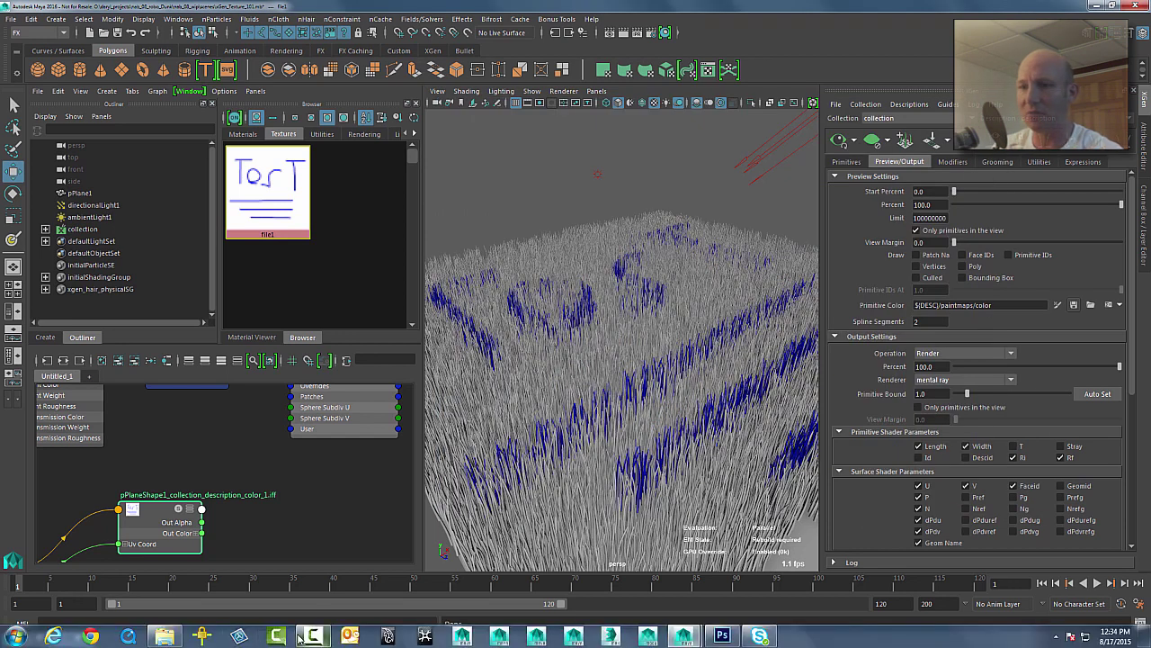
pyautogui.click(175, 638)
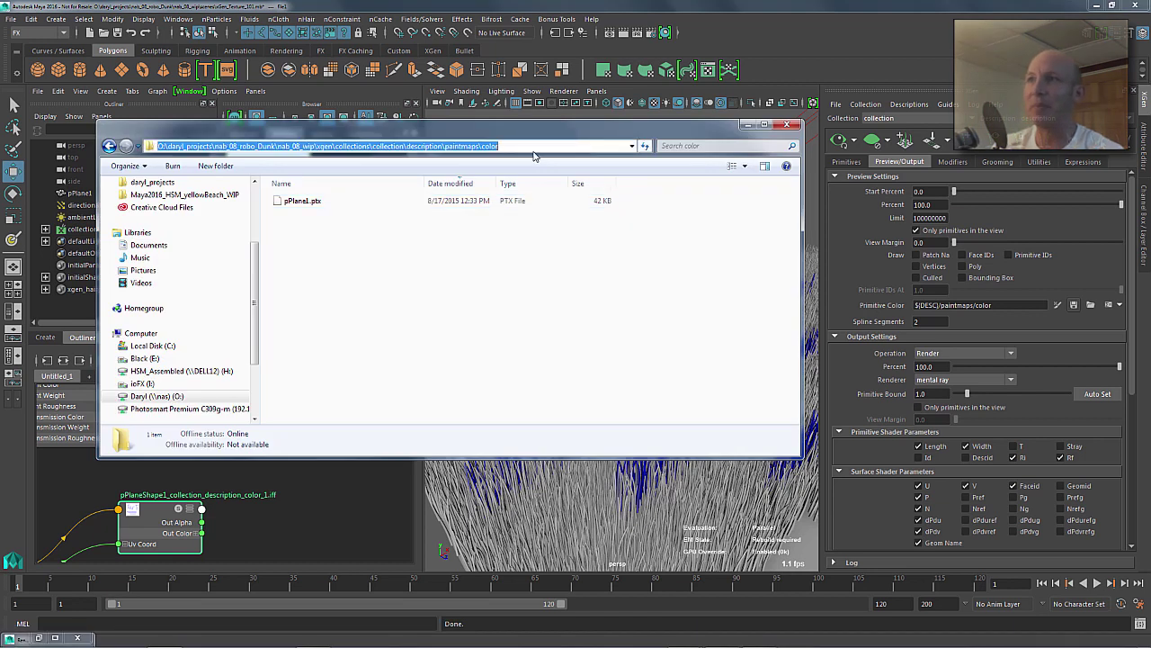
pyautogui.click(534, 148)
pyautogui.hotkey('ctrl', 'a')
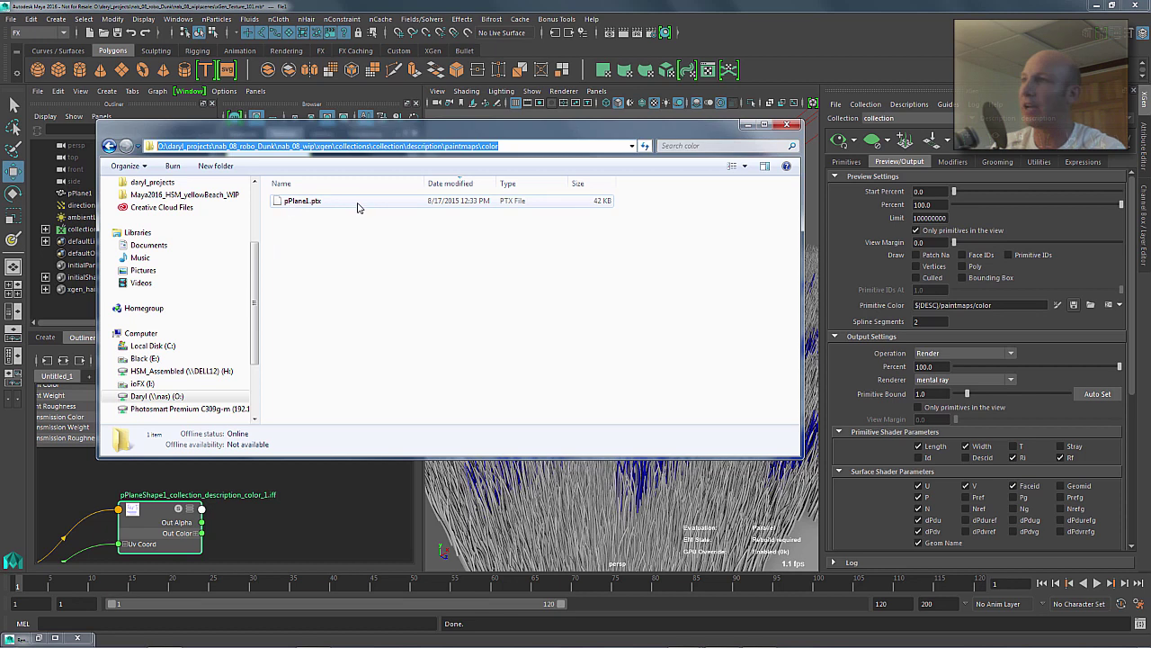
pyautogui.click(748, 126)
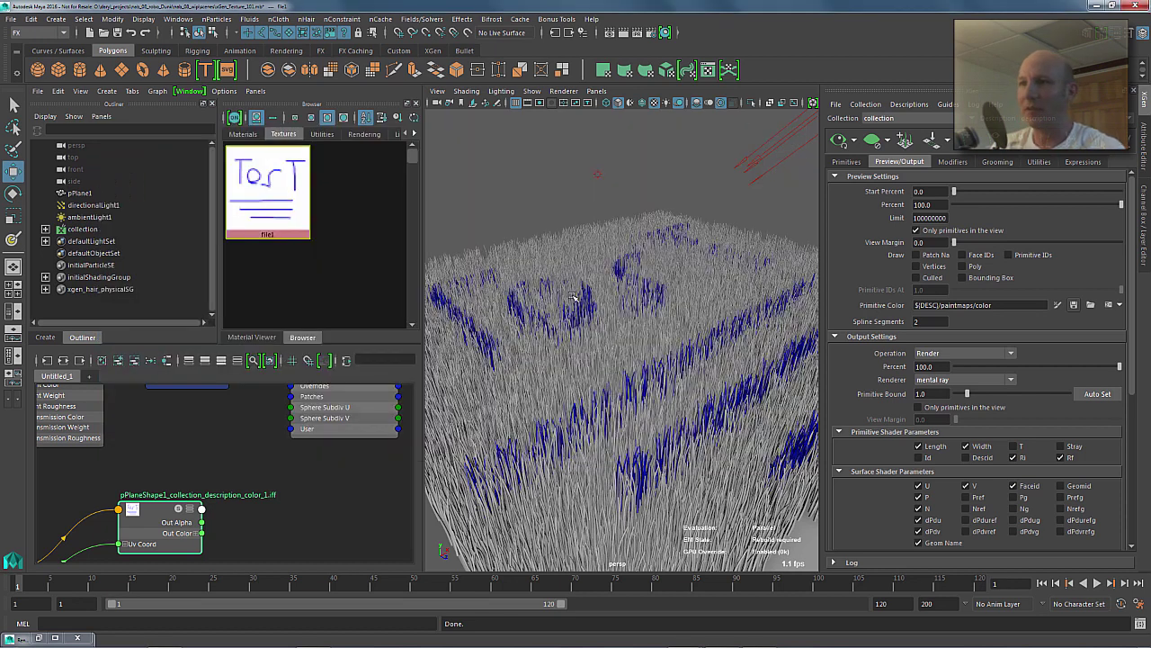
# - Graph xgen_hair_physical from the Materials tab and arrange its nodes in view
pyautogui.click(243, 134)
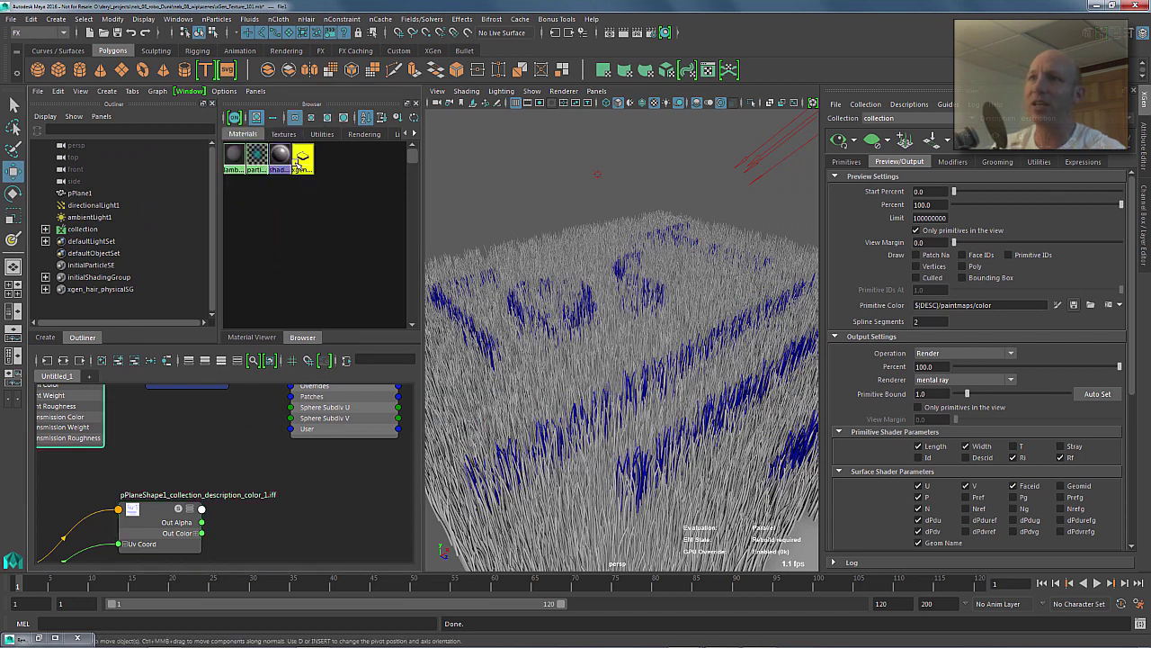
pyautogui.click(63, 359)
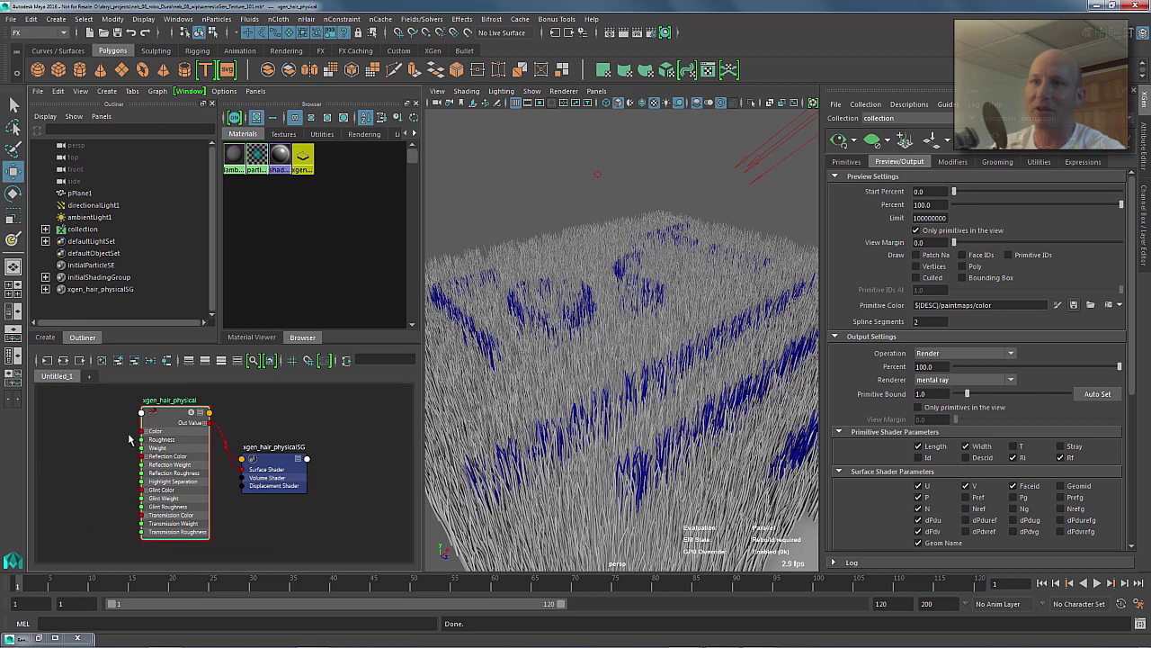
pyautogui.keyDown('alt'); pyautogui.moveTo(188, 454); pyautogui.dragTo(253, 455, button='middle'); pyautogui.keyUp('alt')
pyautogui.moveTo(230, 423); pyautogui.dragTo(217, 424)
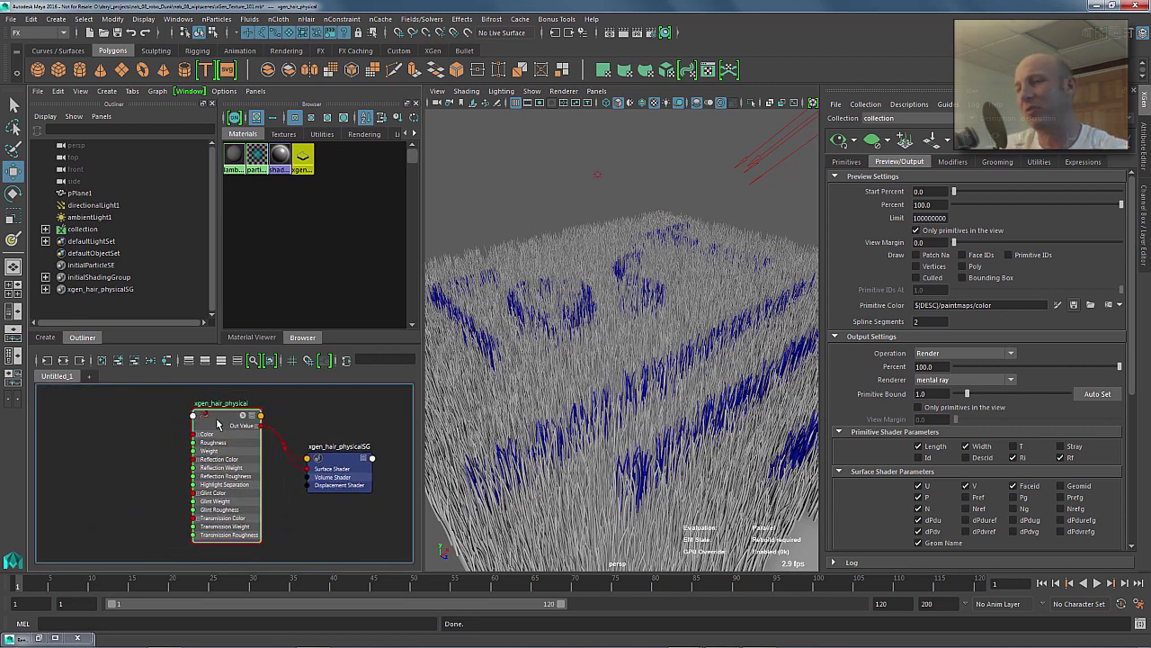
pyautogui.moveTo(216, 423); pyautogui.dragTo(214, 420)
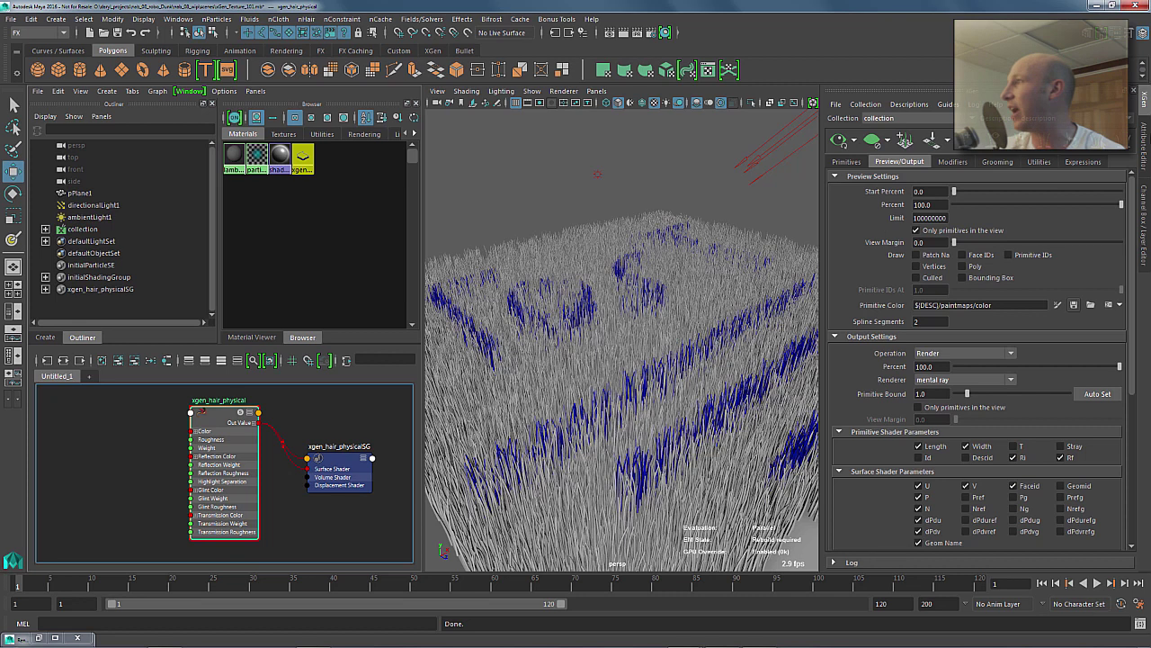
# - Connect a new mental ray xgen_ptex_lookup texture node to the xgen_hair_physical material's Color
pyautogui.click(1146, 155)
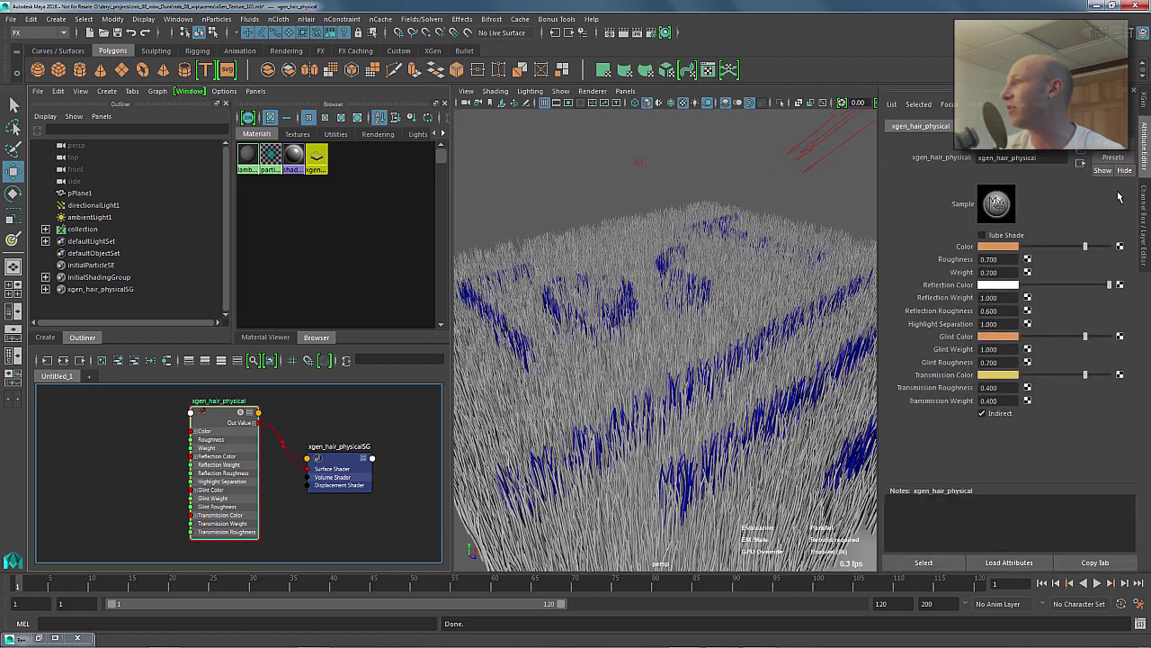
pyautogui.click(1121, 247)
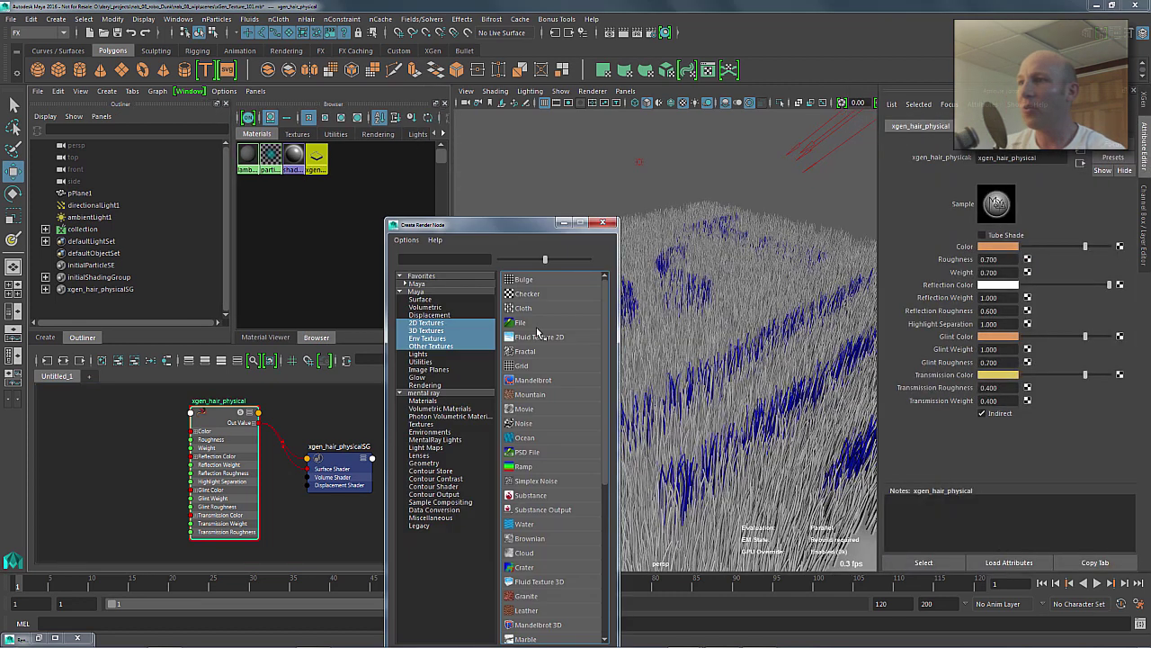
pyautogui.moveTo(509, 219); pyautogui.dragTo(513, 159)
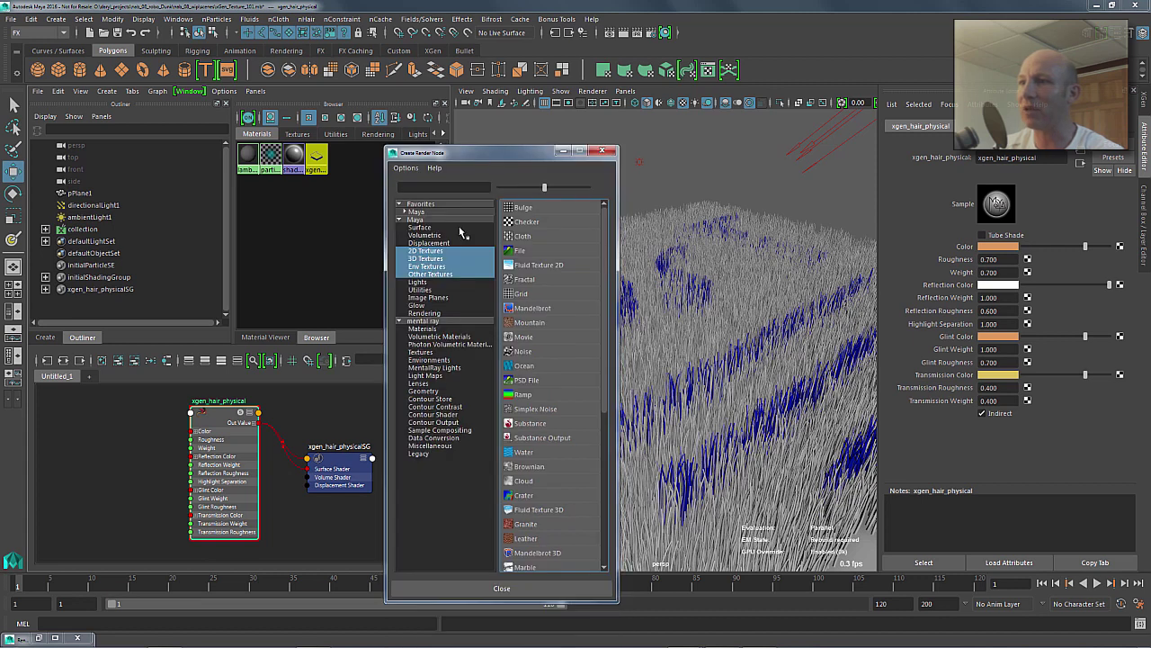
pyautogui.click(434, 352)
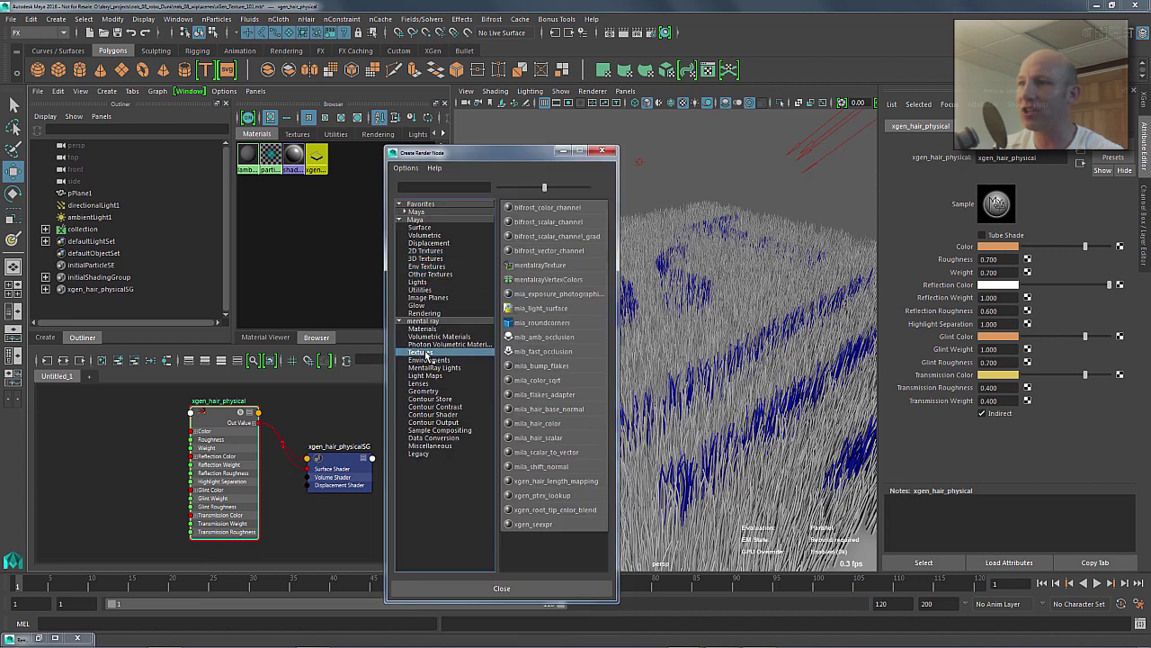
pyautogui.click(539, 496)
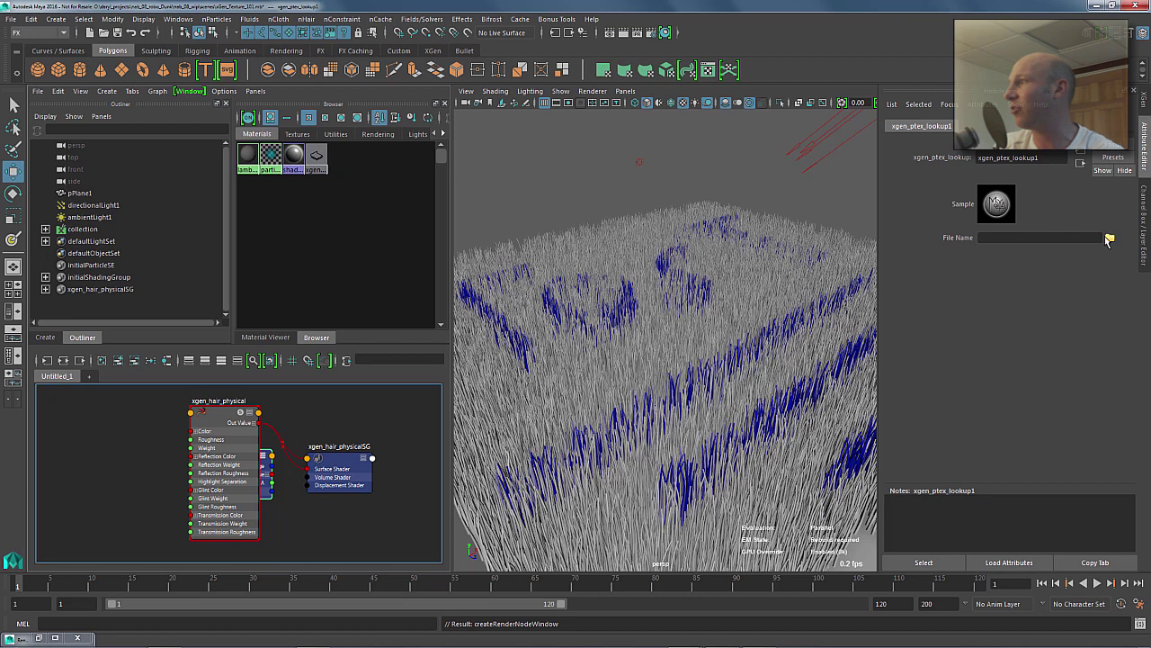
# - Load pPlane1.ptx from the paintmaps\color folder into the xgen_ptex_lookup1 node's File Name
pyautogui.click(1109, 238)
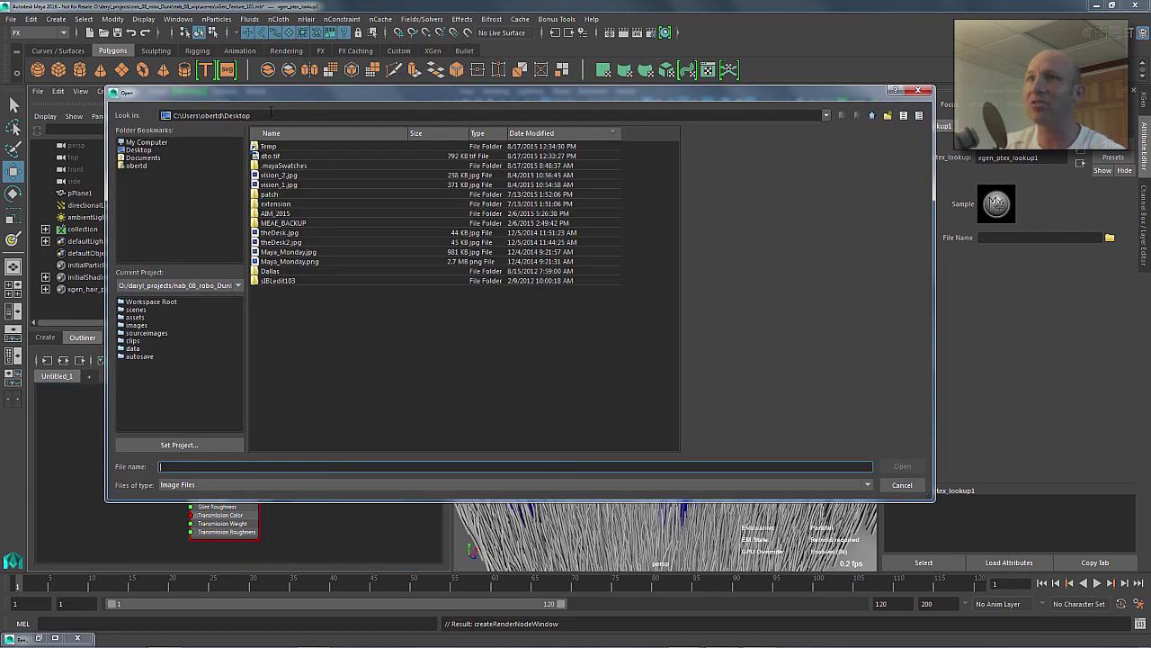
pyautogui.click(188, 466)
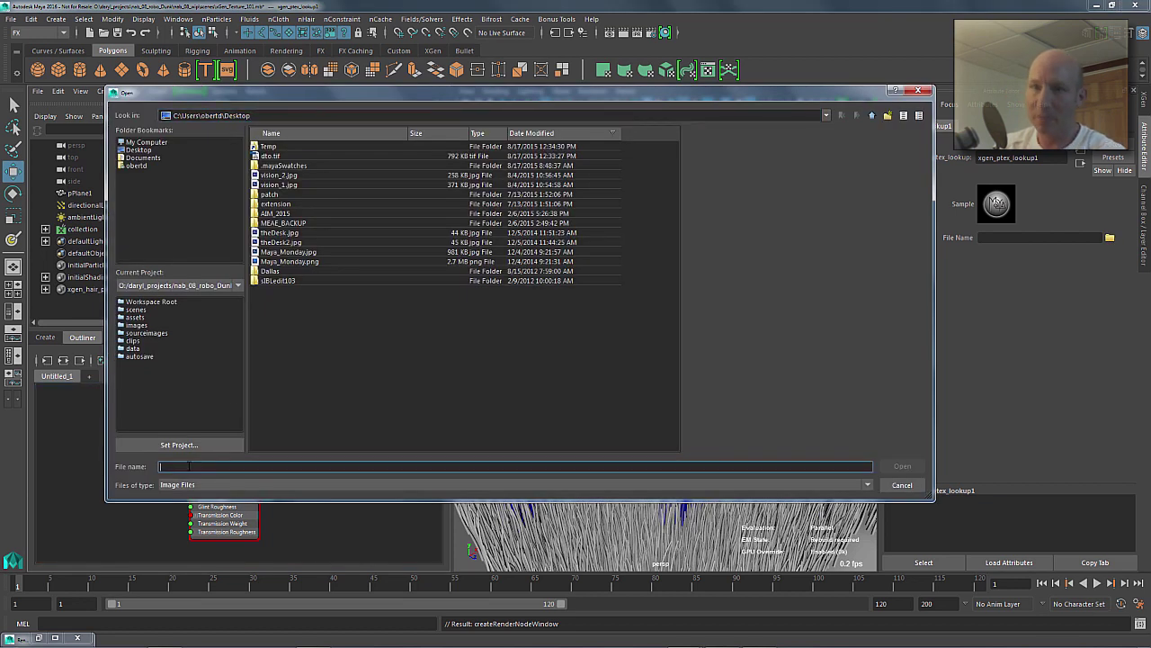
pyautogui.write('C:\\daryl_projects\\nab_08_robo_Dunk\\nab_08_wip\\xgen\\collections\\collection\\description\\paintmaps\\color')
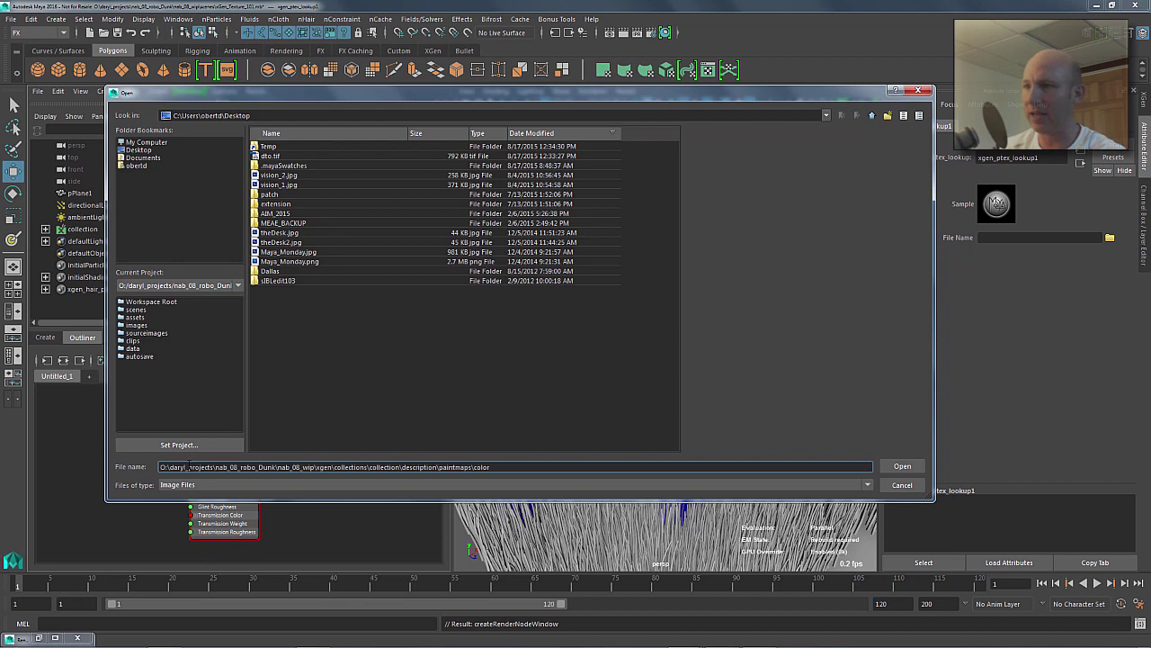
pyautogui.press('Return')
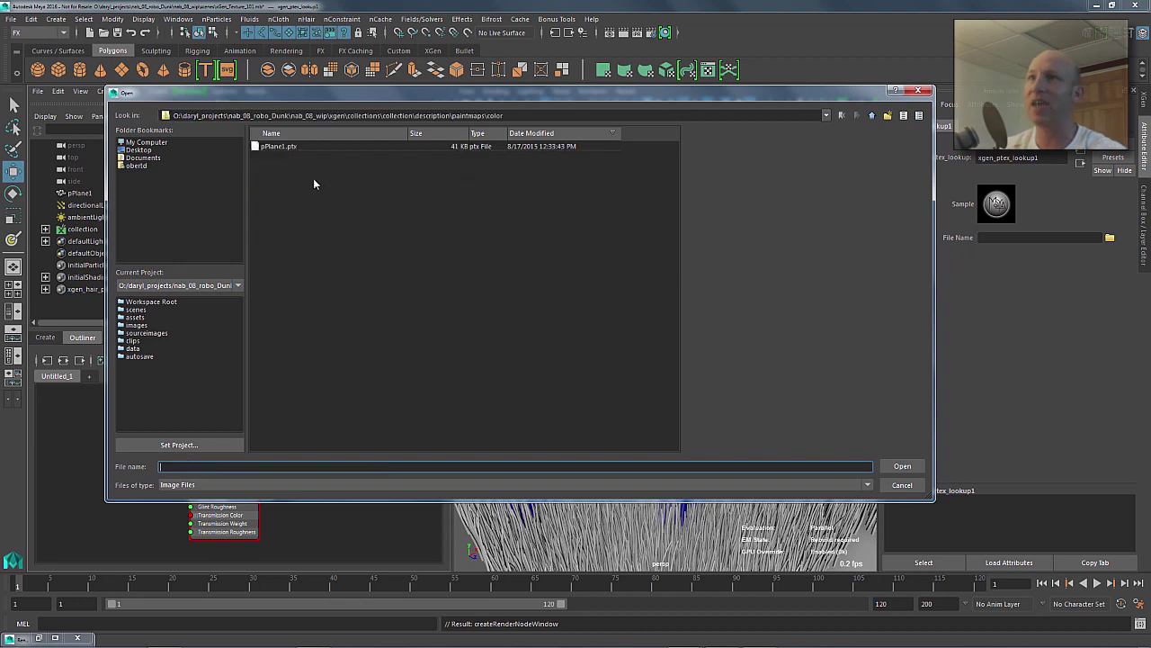
pyautogui.click(280, 147)
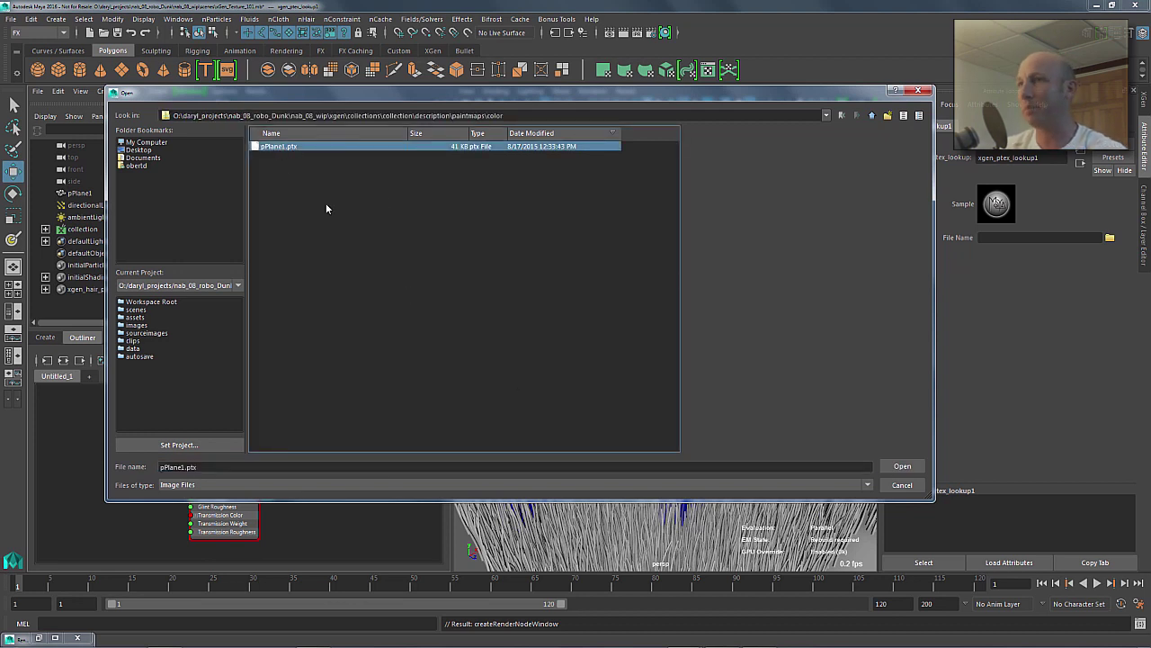
pyautogui.click(902, 467)
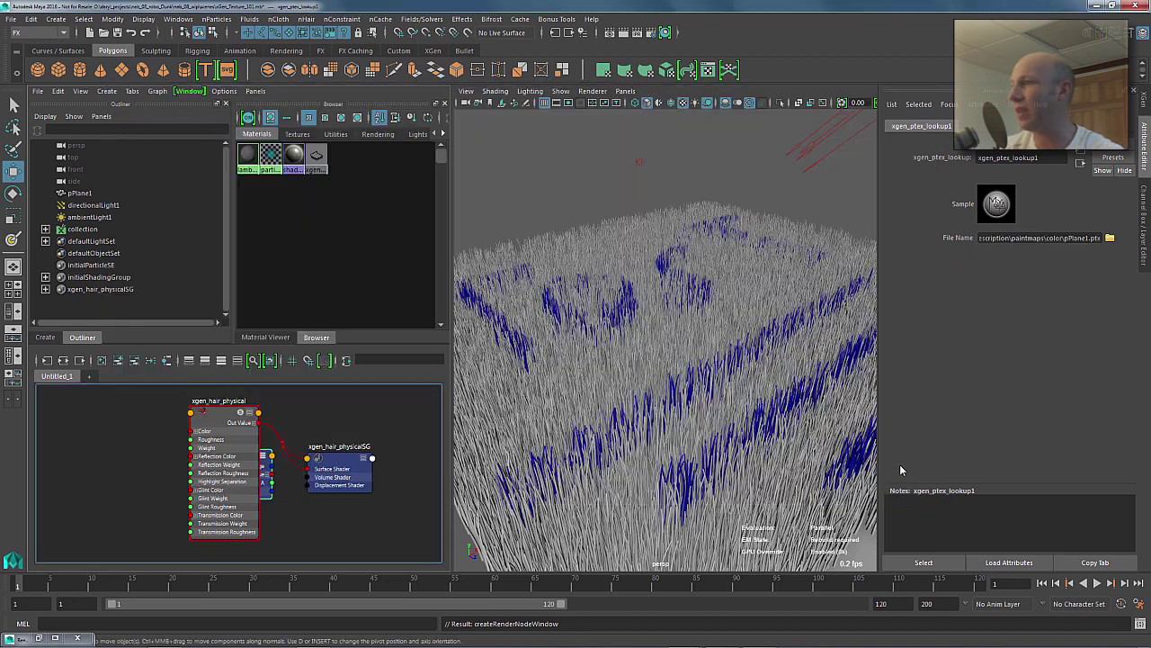
# - Orbit to look down over the grass and render the current frame in mental ray
pyautogui.keyDown('alt'); pyautogui.moveTo(631, 244); pyautogui.dragTo(626, 307); pyautogui.keyUp('alt')
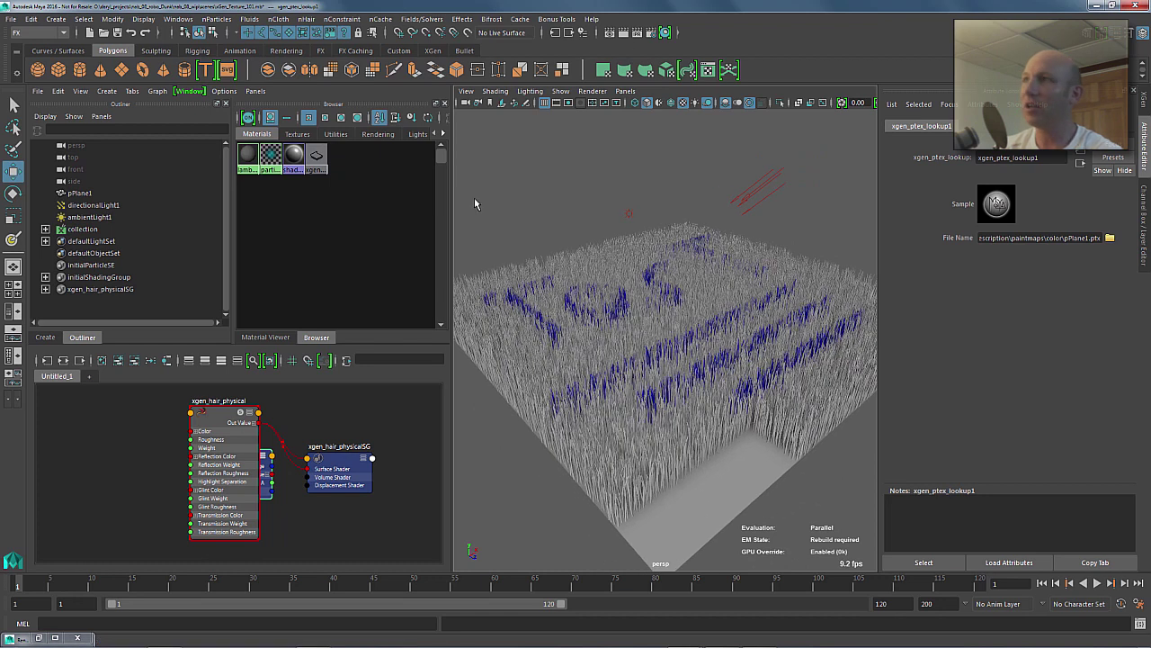
pyautogui.click(624, 34)
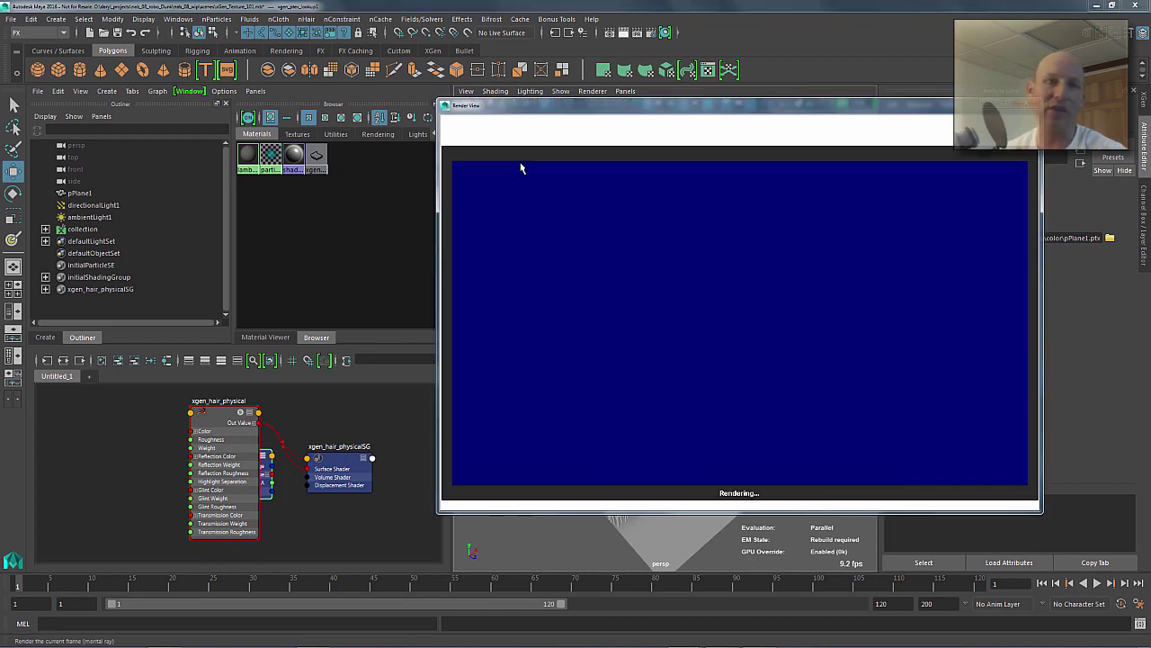